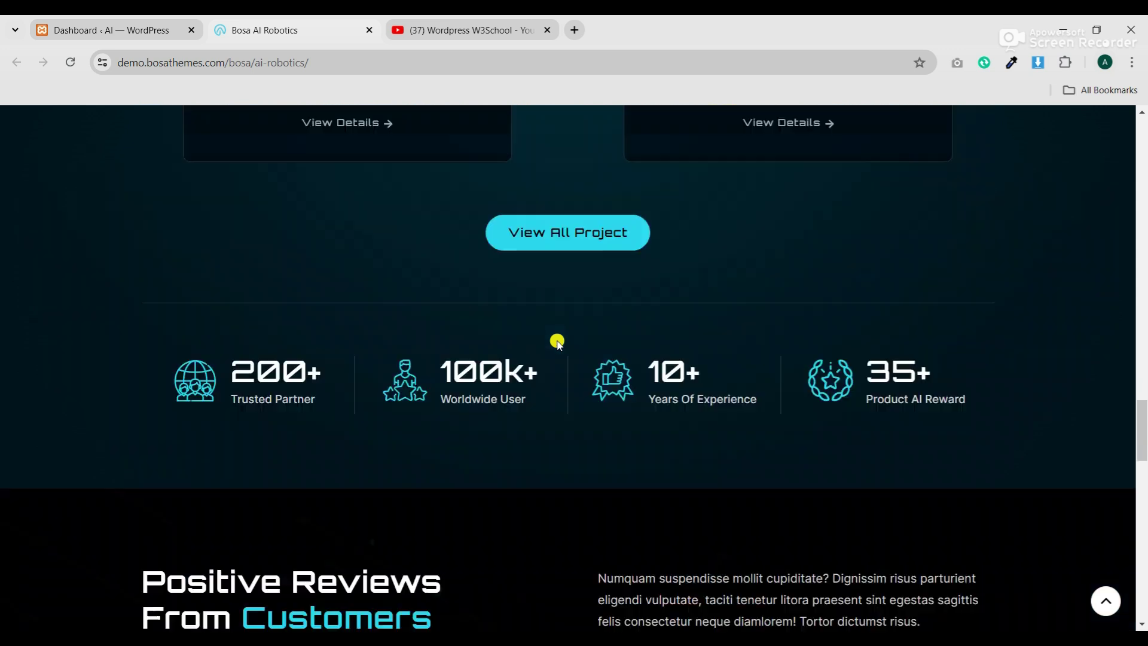
- Look through the remaining sections of the Bosa AI Robotics demo home page and its About Us page
scroll(556, 342, "down", 4)
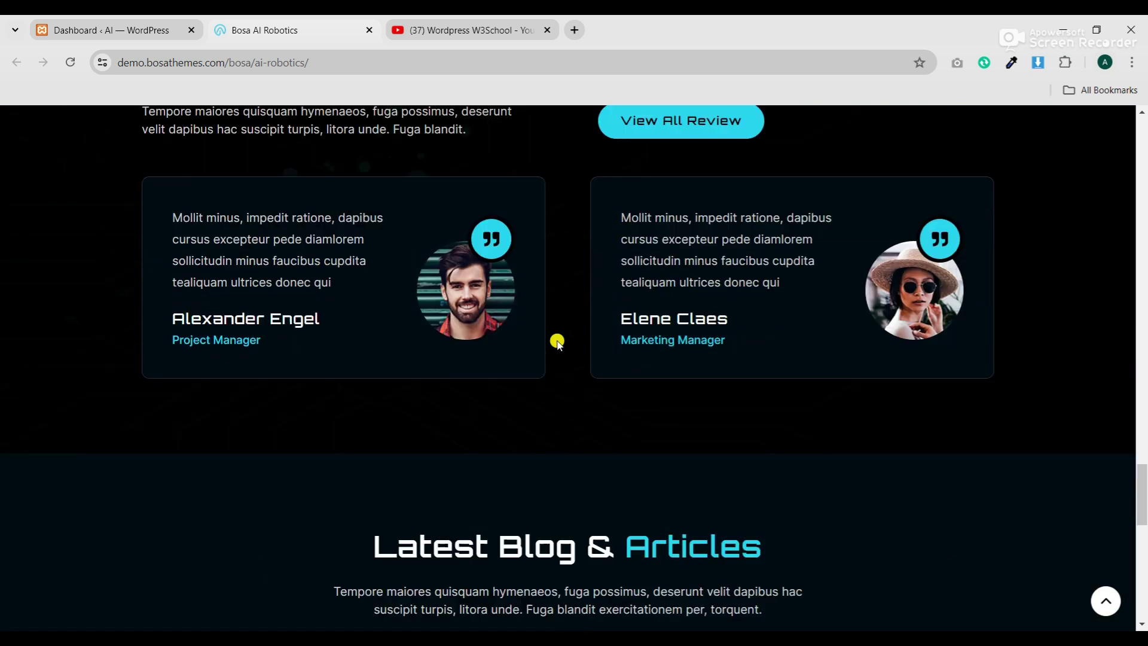
scroll(557, 342, "down", 13)
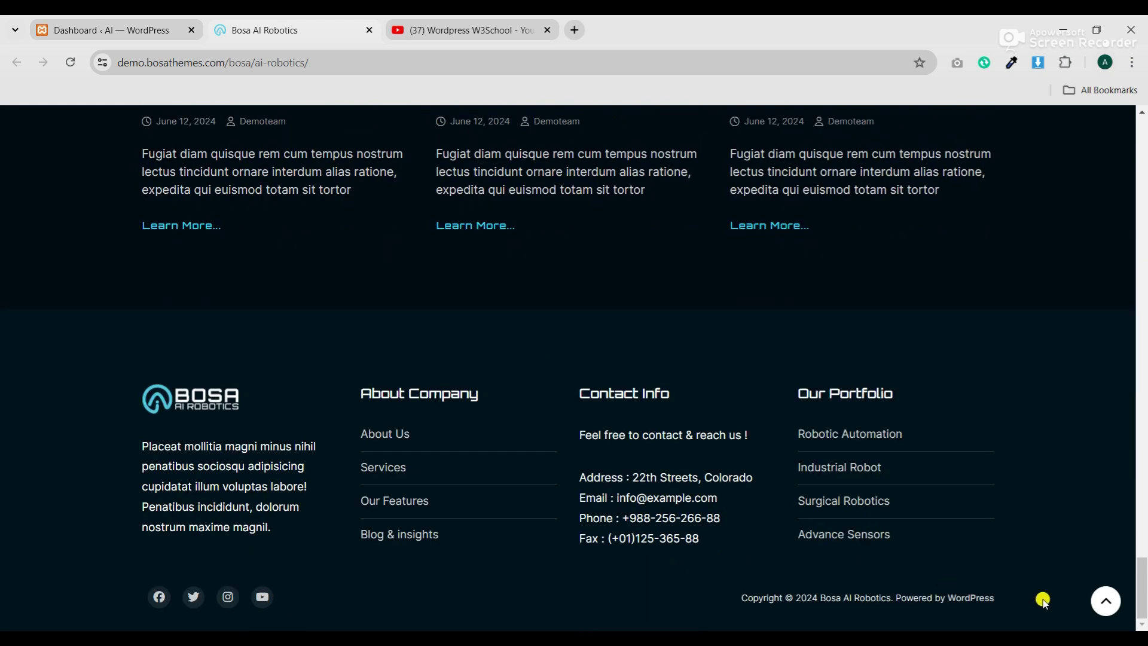
left_click(1105, 600)
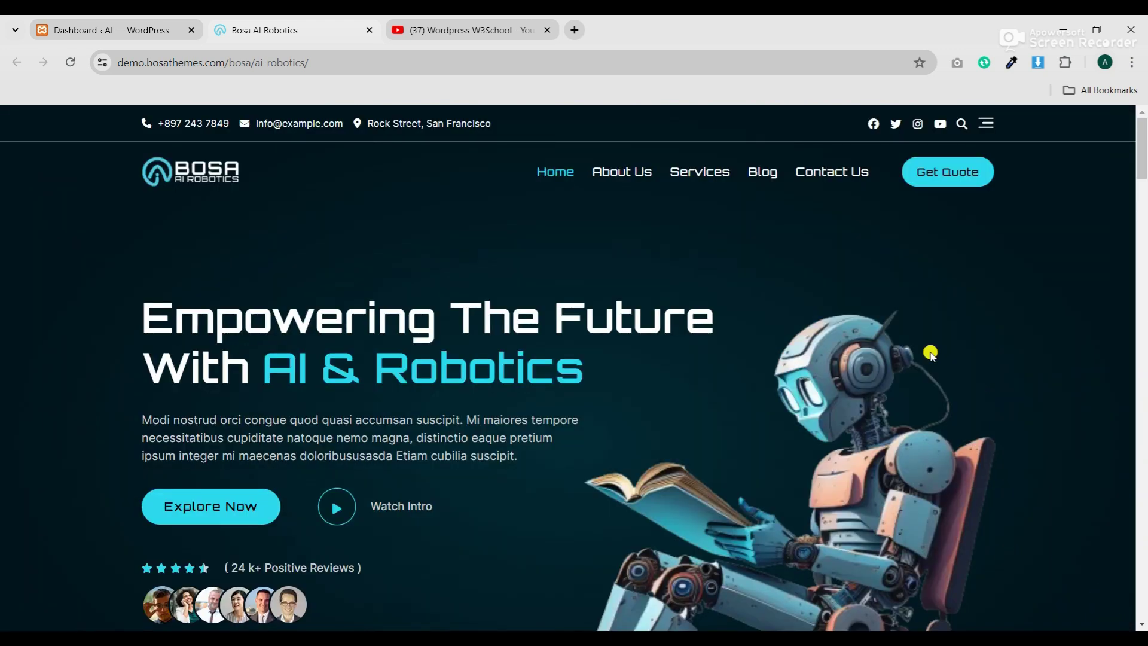
left_click(633, 170)
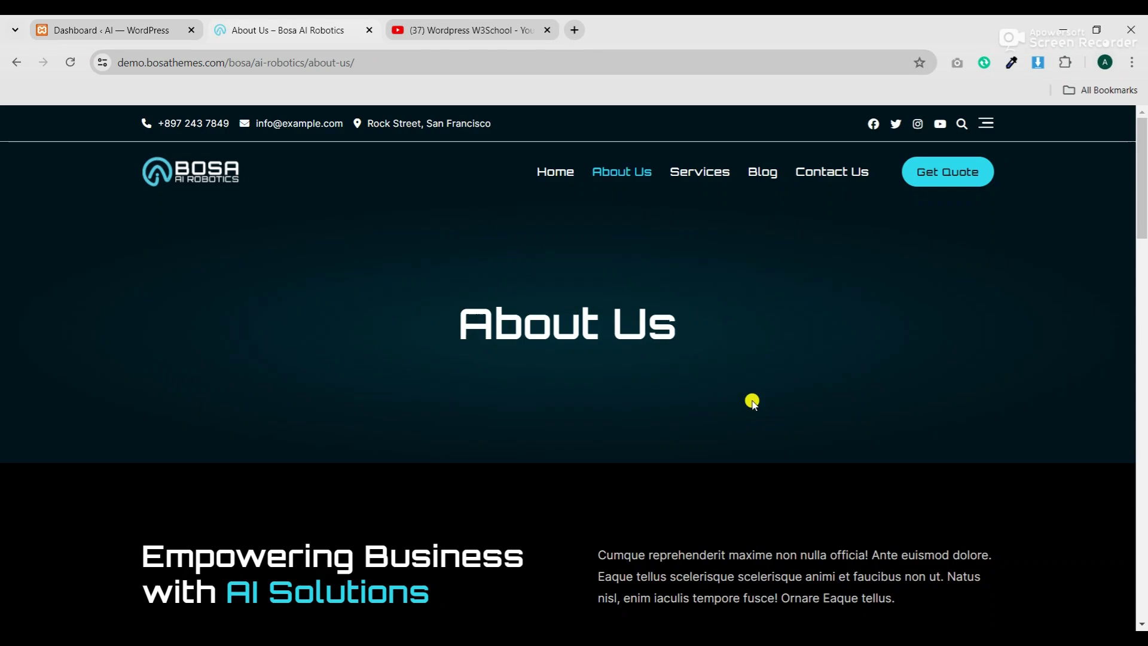
scroll(751, 400, "down", 8)
scroll(751, 400, "down", 10)
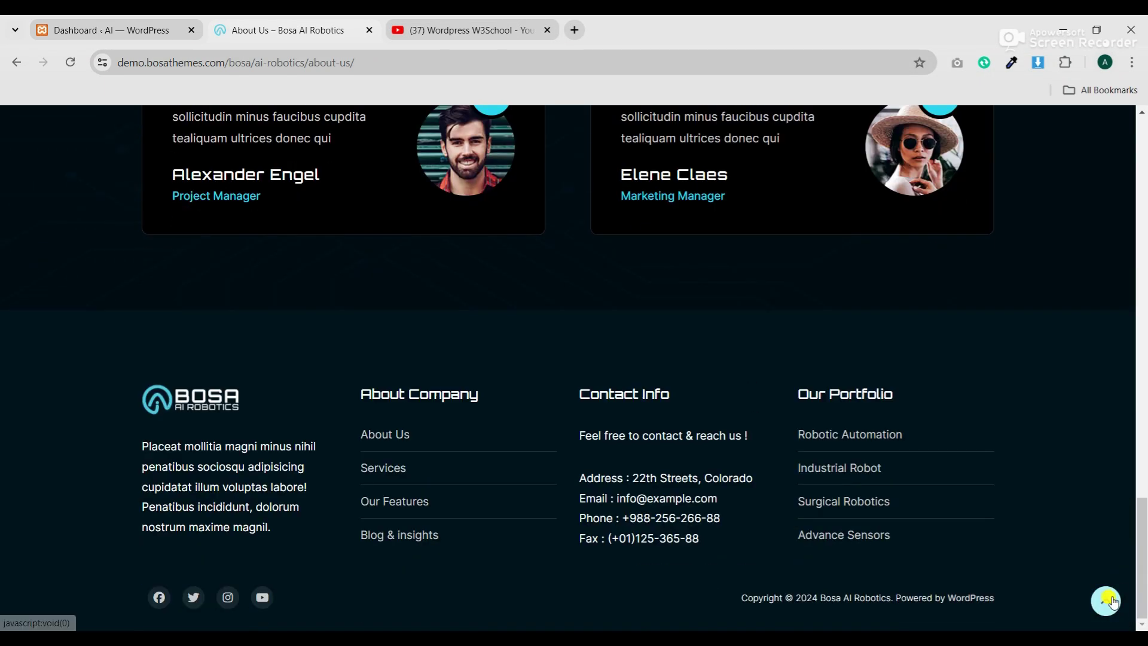
key("Home")
- Look through the demo site's Services page and its service cards
key("Tab")
key("Return")
scroll(784, 345, "down", 12)
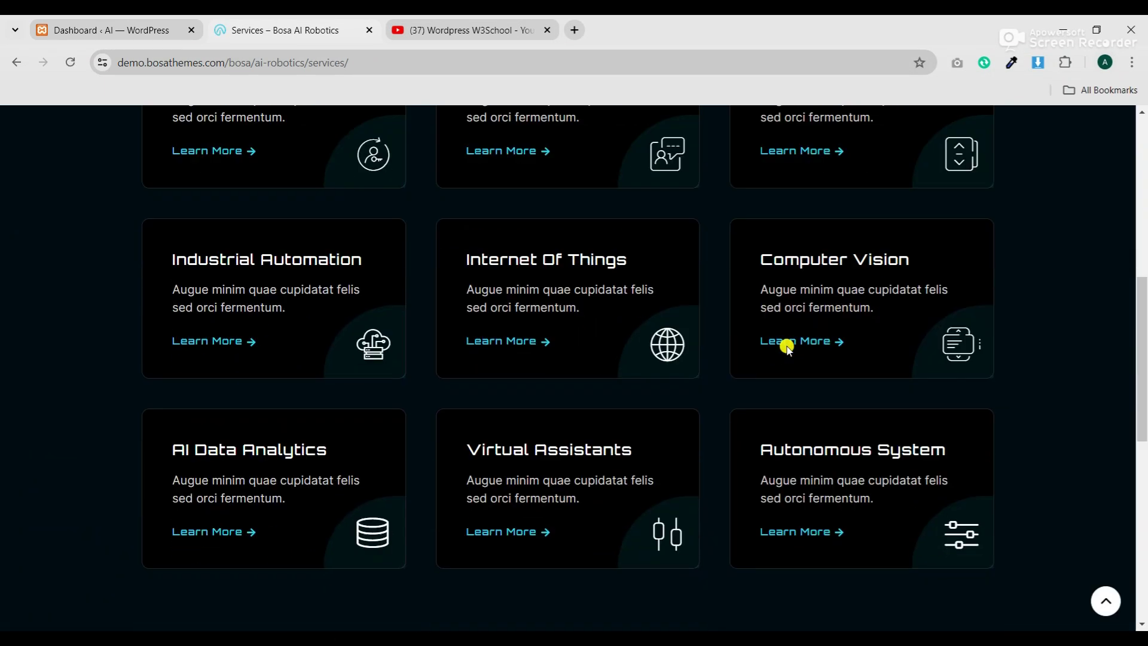
scroll(787, 346, "down", 3)
scroll(787, 346, "up", 15)
- Look through the demo site's Contact Us page, including the contact details and message form
left_click(812, 180)
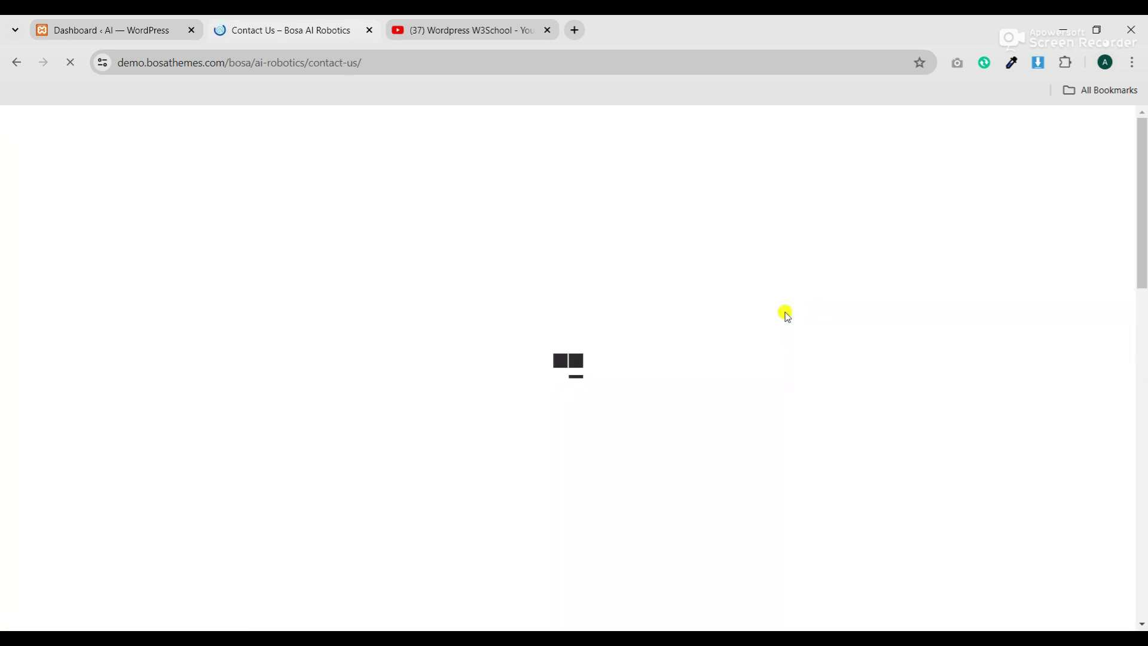
scroll(784, 313, "down", 10)
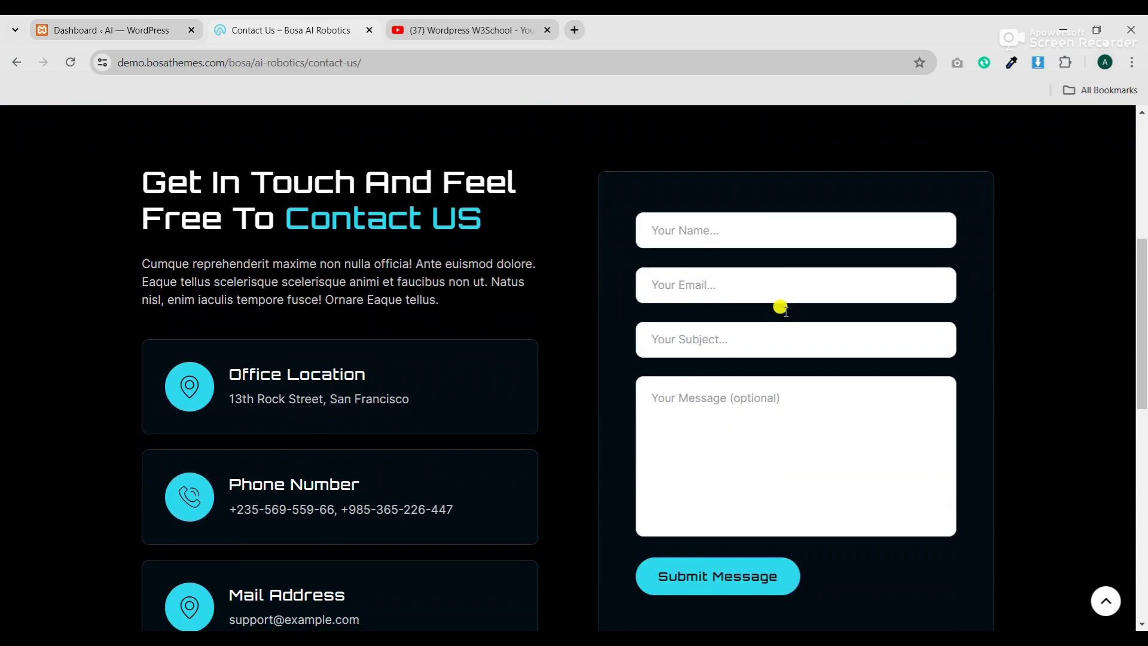
scroll(781, 309, "down", 3)
scroll(782, 309, "up", 14)
scroll(781, 309, "up", 2)
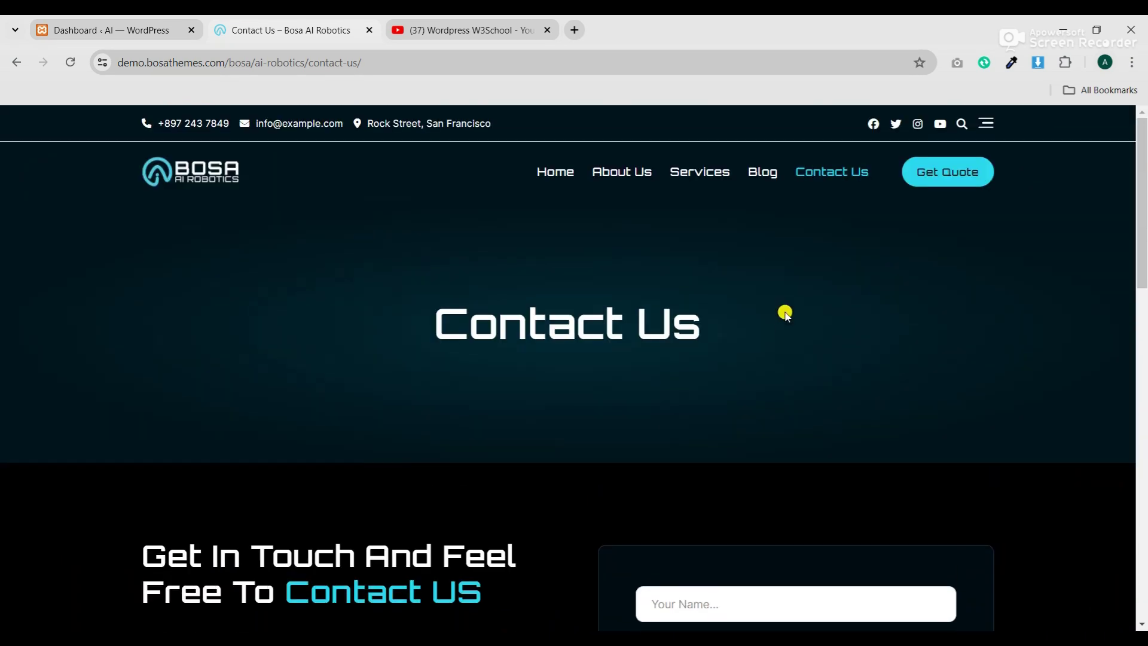
- Switch to the open YouTube page, subscribe to the Wordpress W3School channel and enable all notifications
left_click(489, 26)
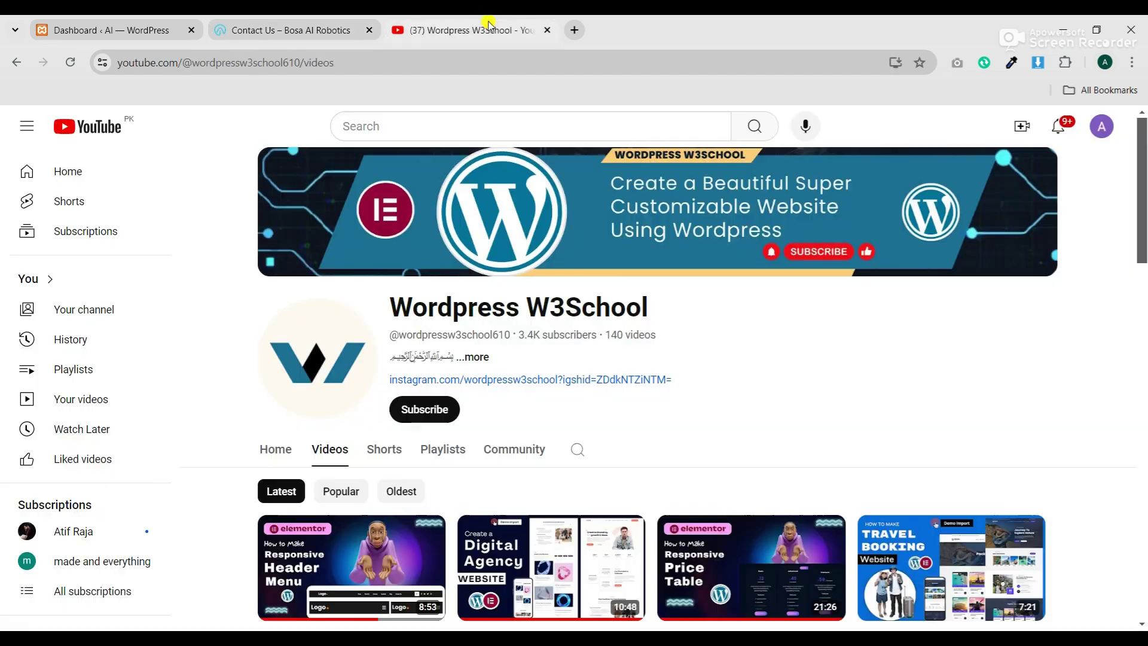
left_click(443, 409)
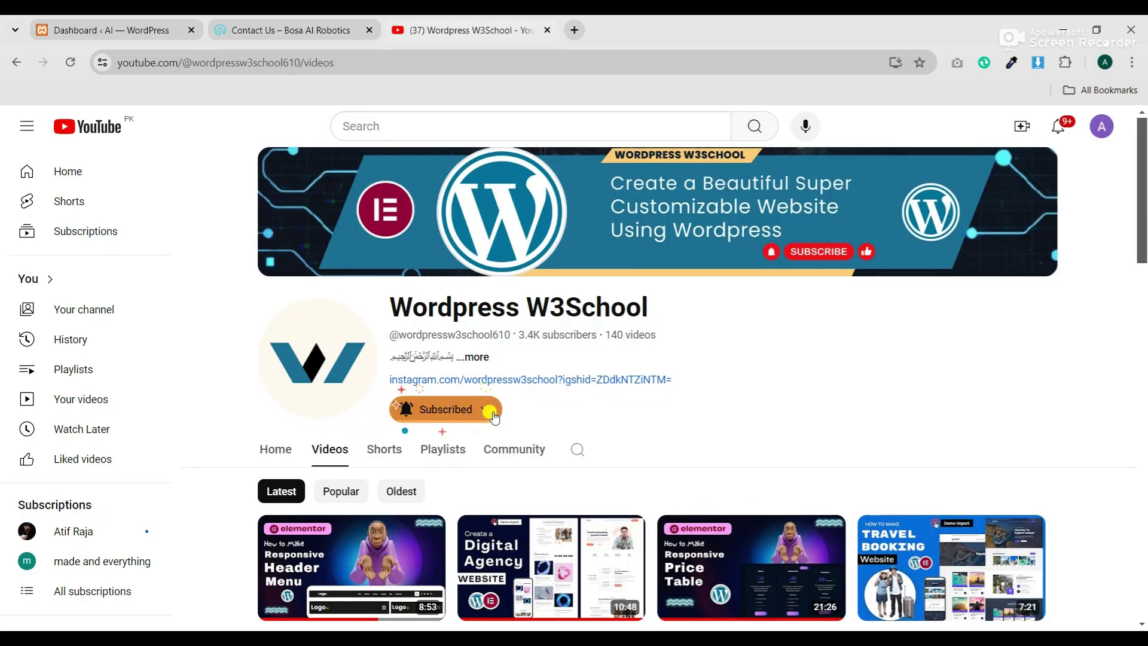
left_click(490, 412)
left_click(449, 441)
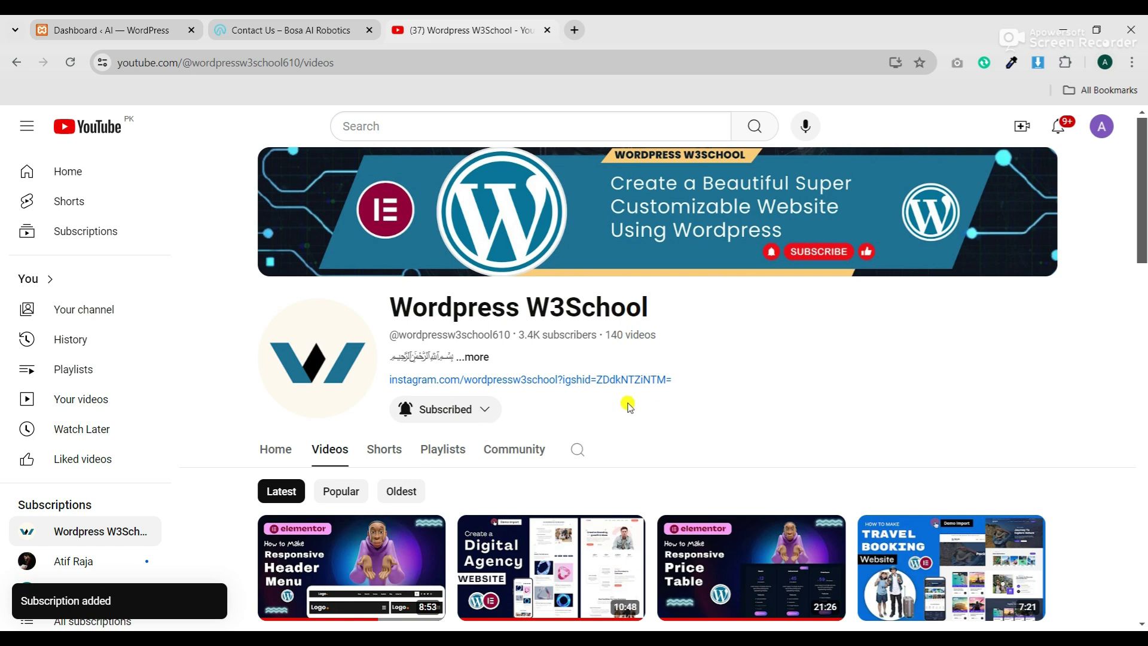
- Browse the list of videos on the Wordpress W3School channel
scroll(627, 406, "down", 15)
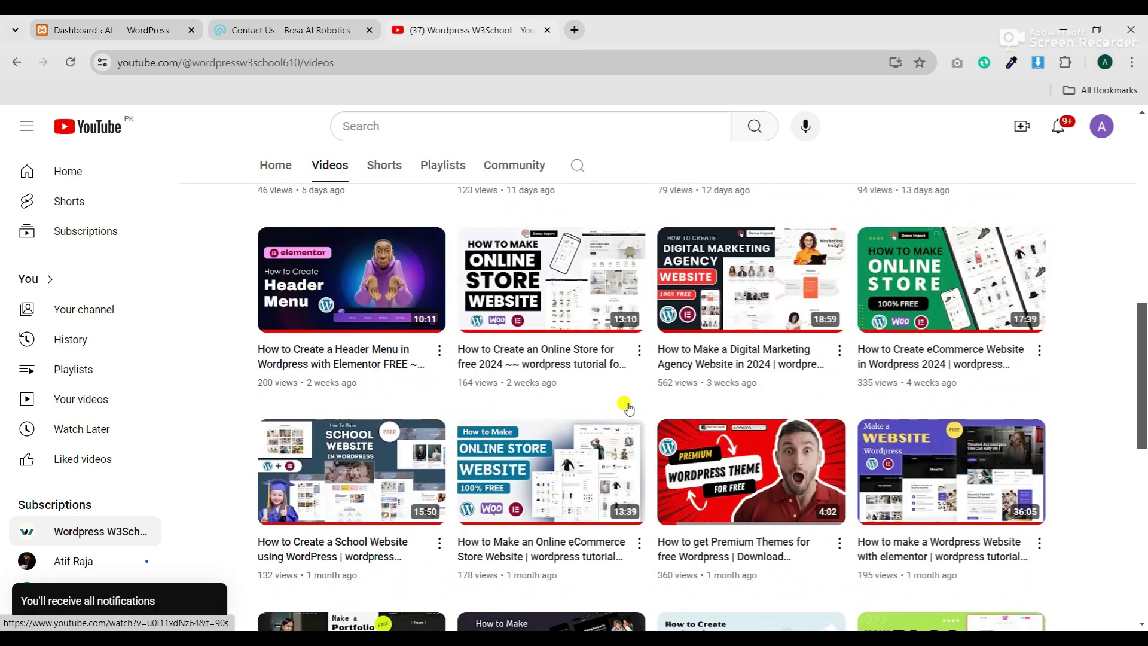
scroll(628, 406, "down", 4)
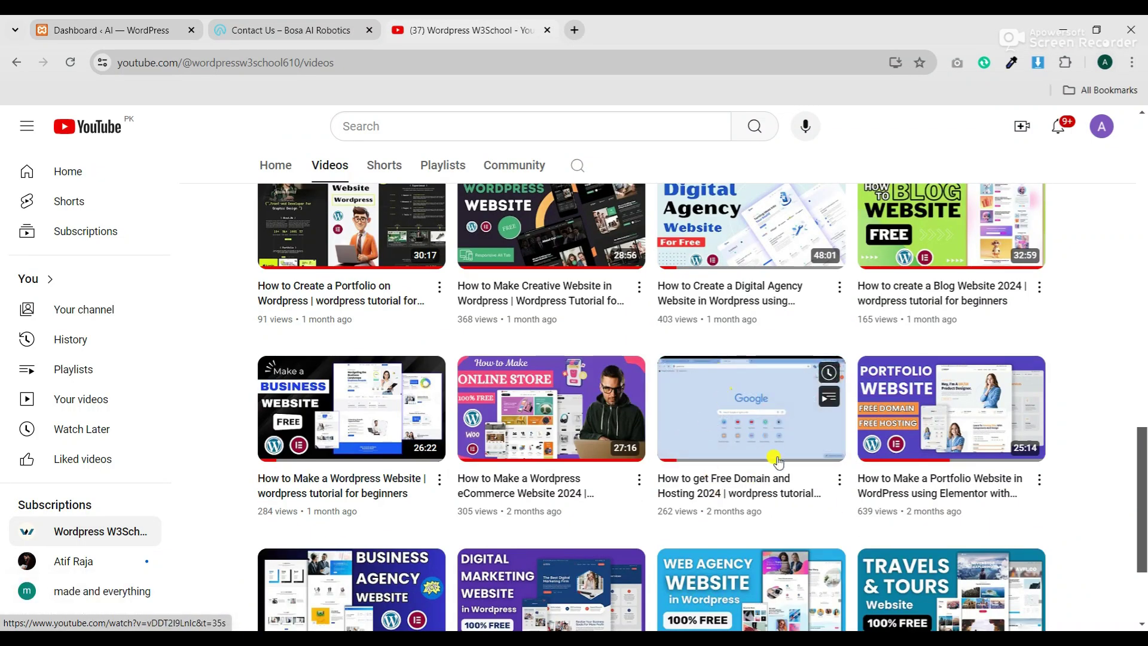
scroll(499, 335, "up", 10)
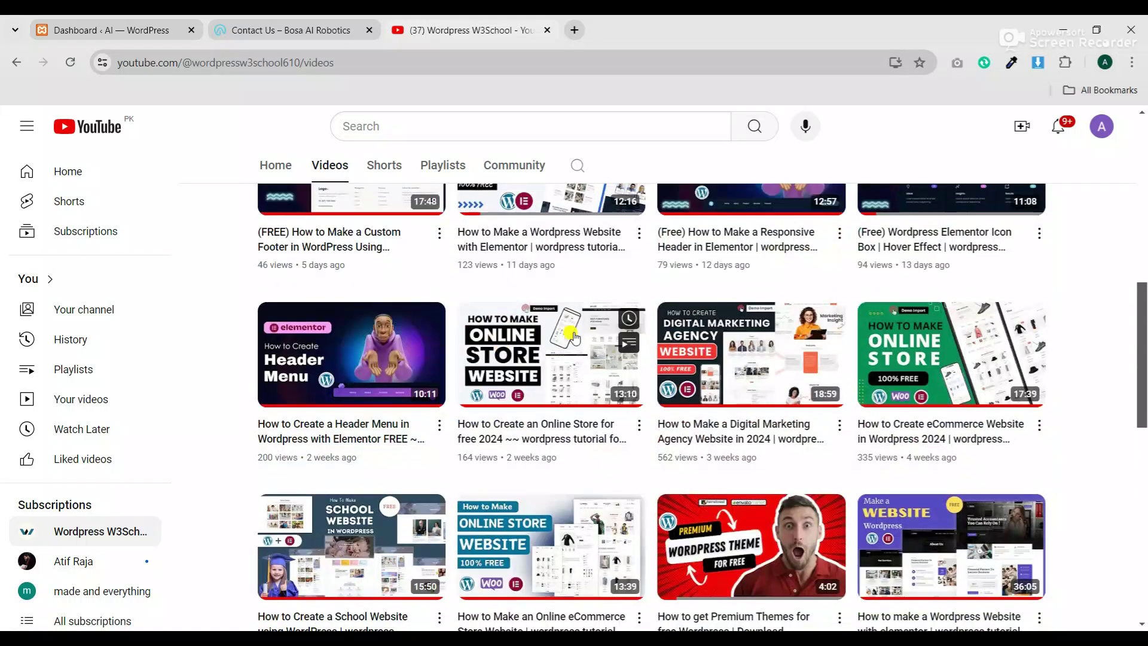
scroll(570, 334, "up", 7)
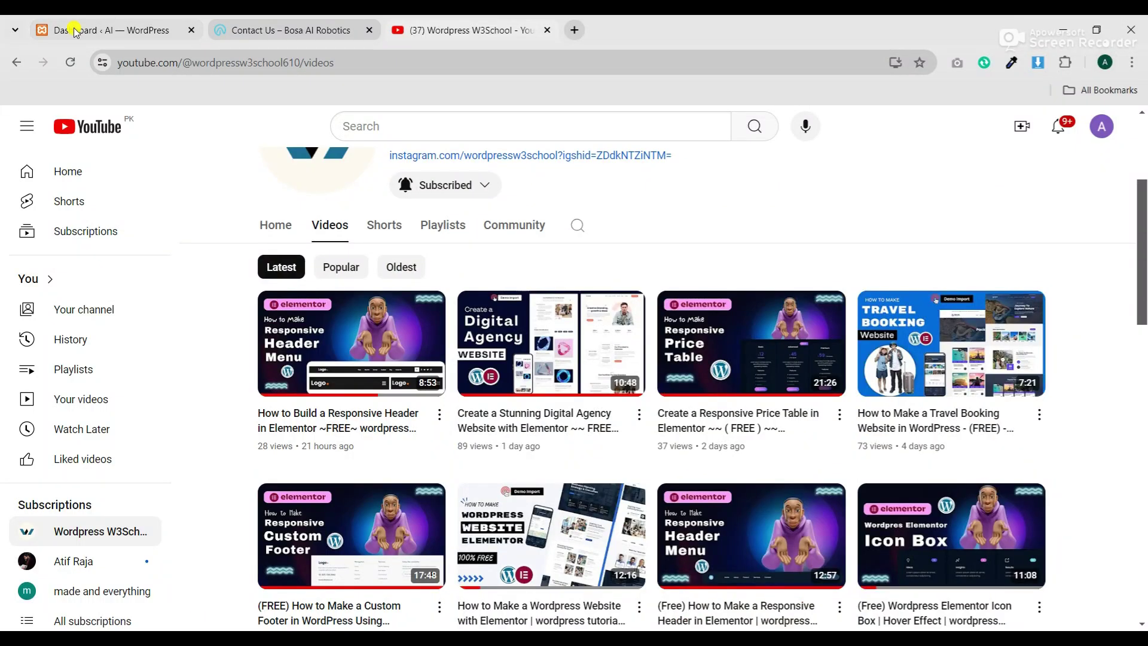
- Switch to the WordPress dashboard and save the permalink structure as Post name
left_click(75, 32)
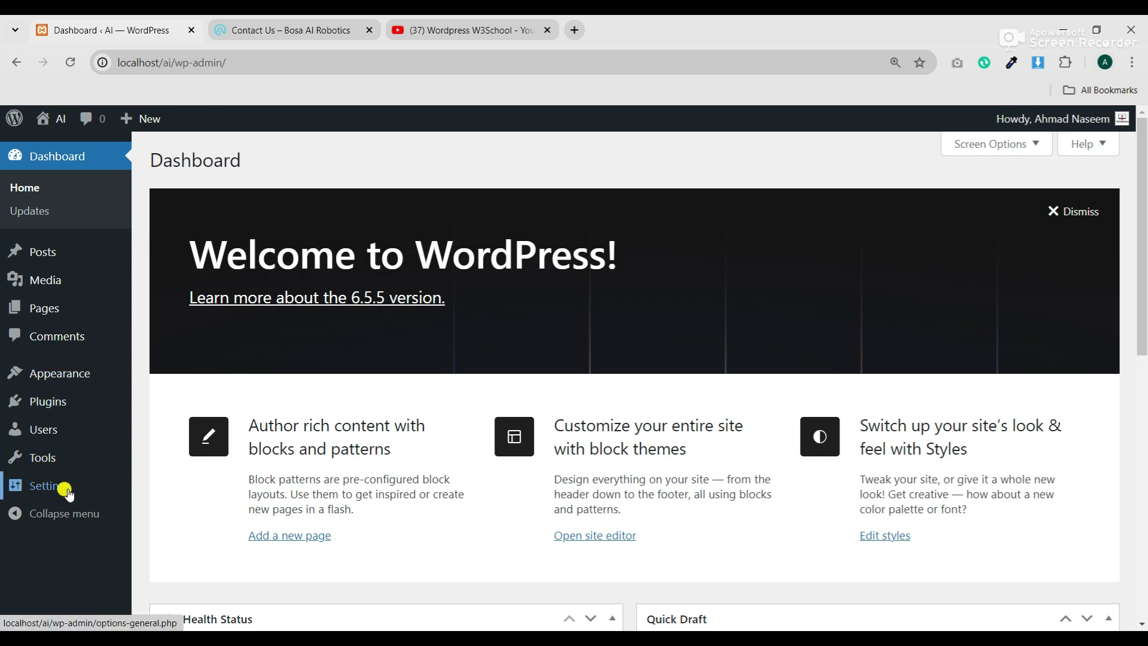
mouse_move(87, 489)
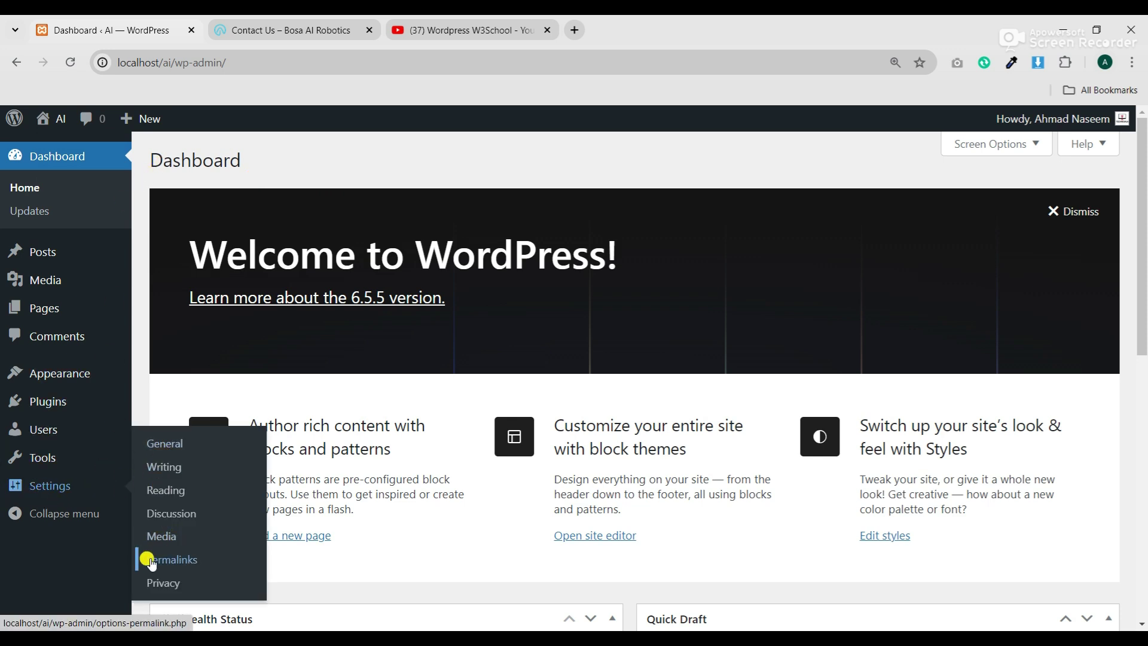
left_click(185, 561)
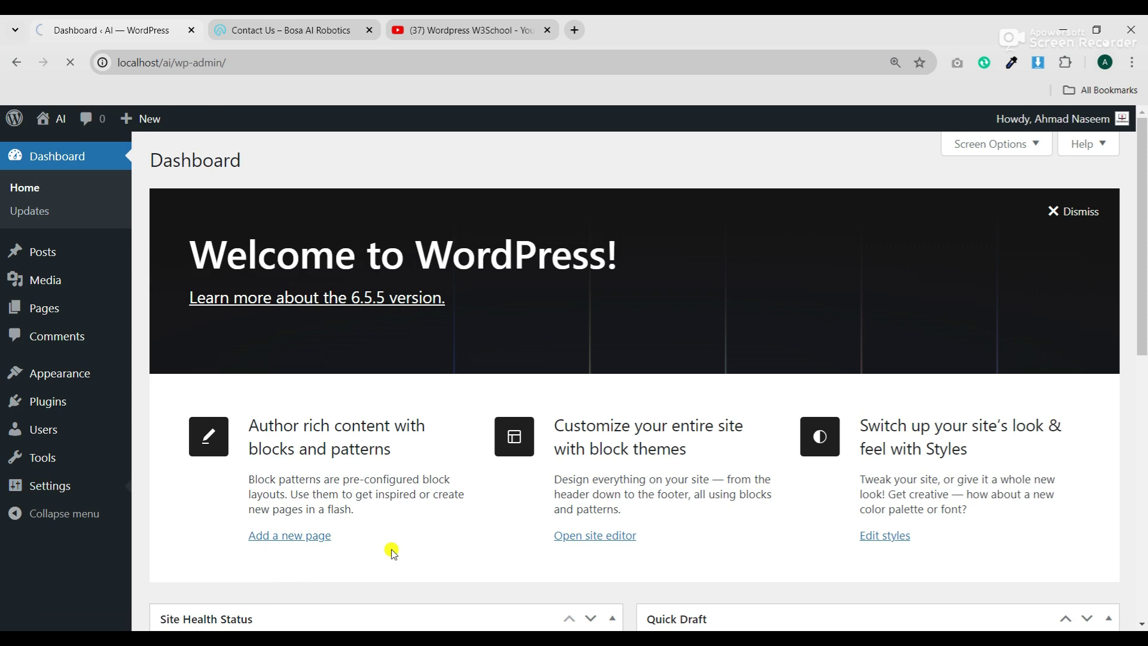
scroll(440, 436, "down", 2)
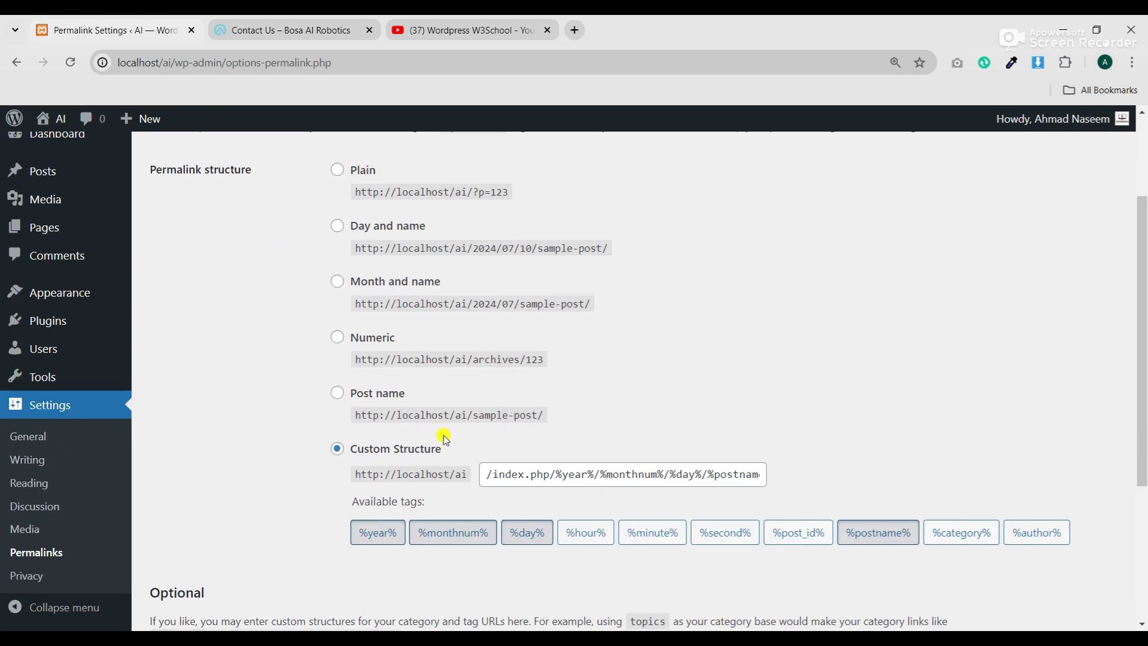
left_click(337, 386)
scroll(311, 413, "down", 4)
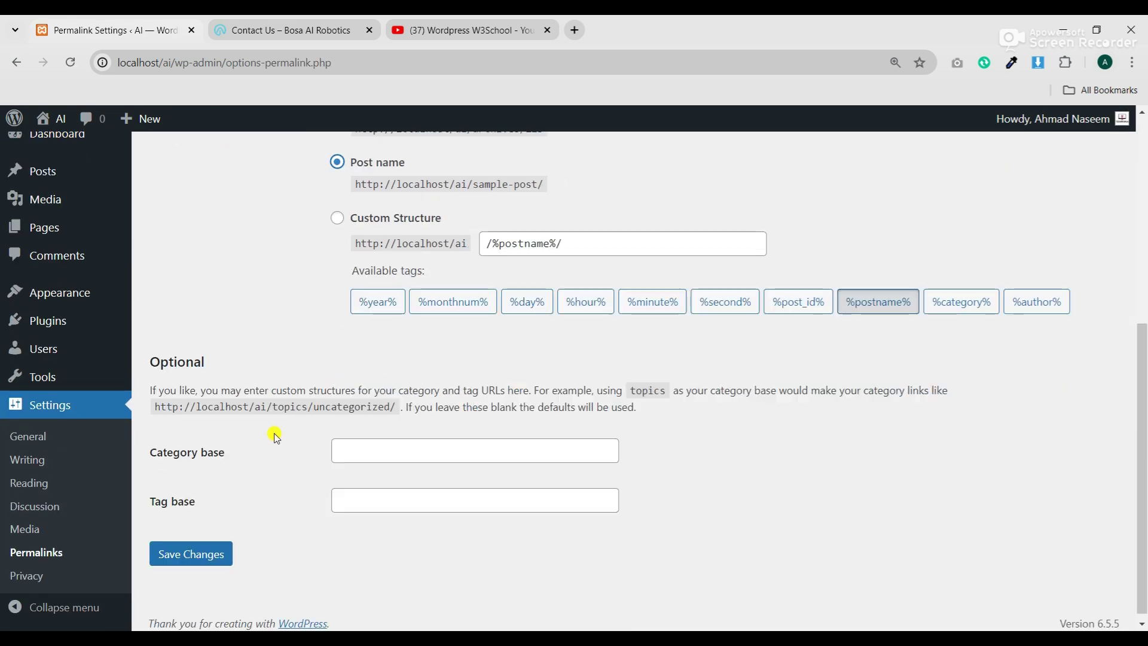
left_click(188, 547)
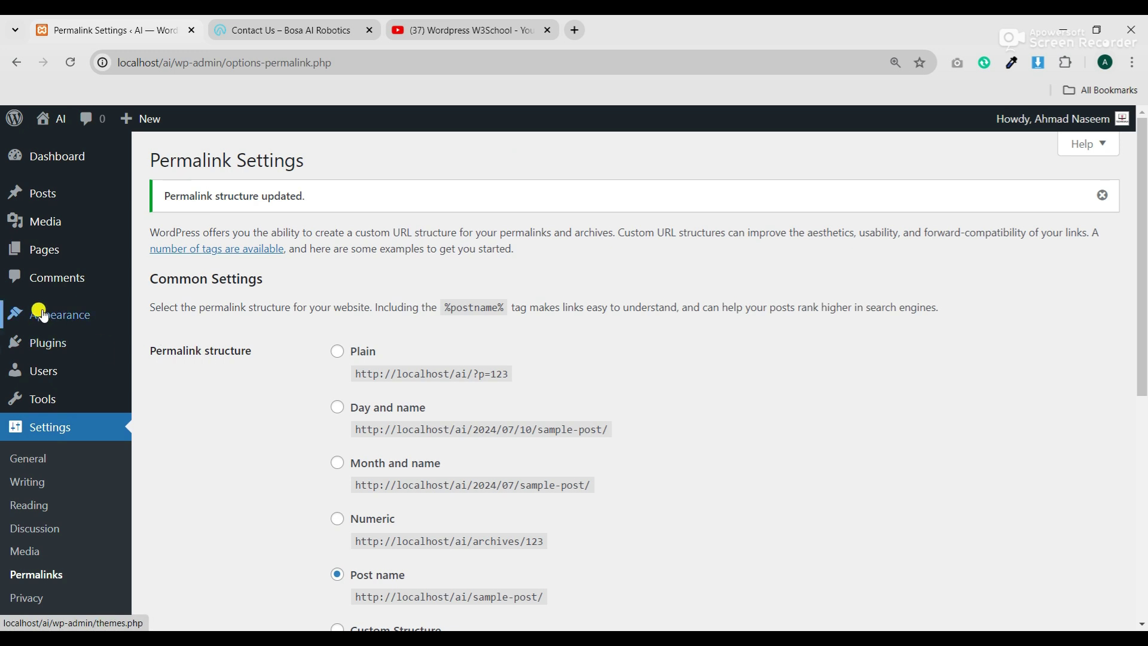
- Search for new themes with "Bosa AI Robotics", copying the theme name from the theme text file
mouse_move(41, 316)
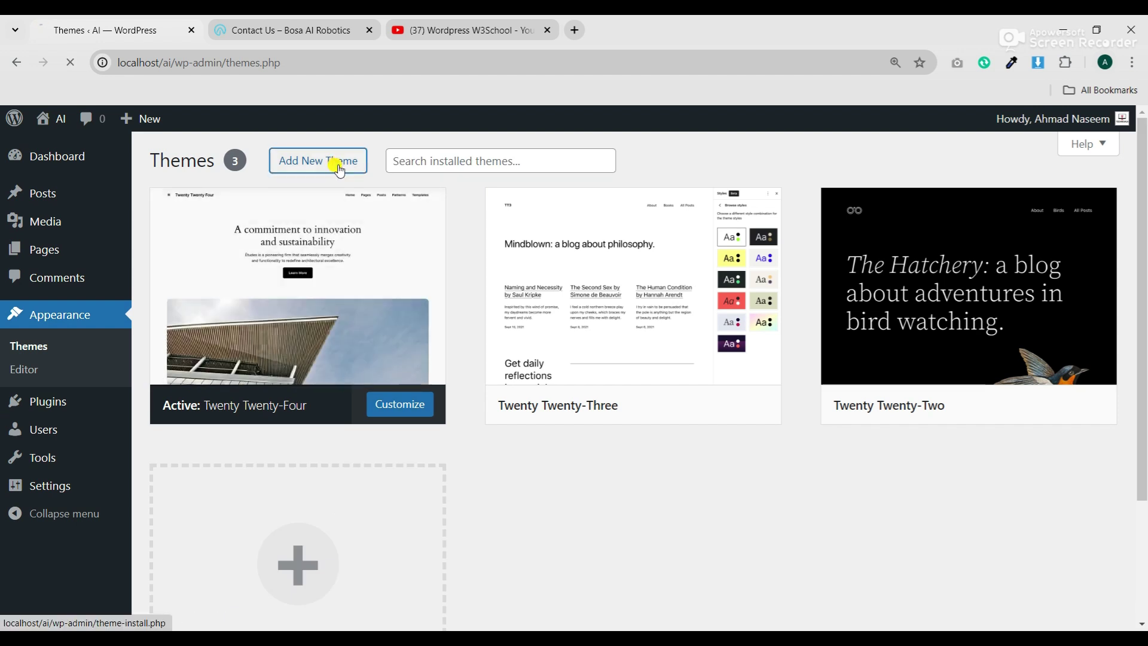
left_click(338, 169)
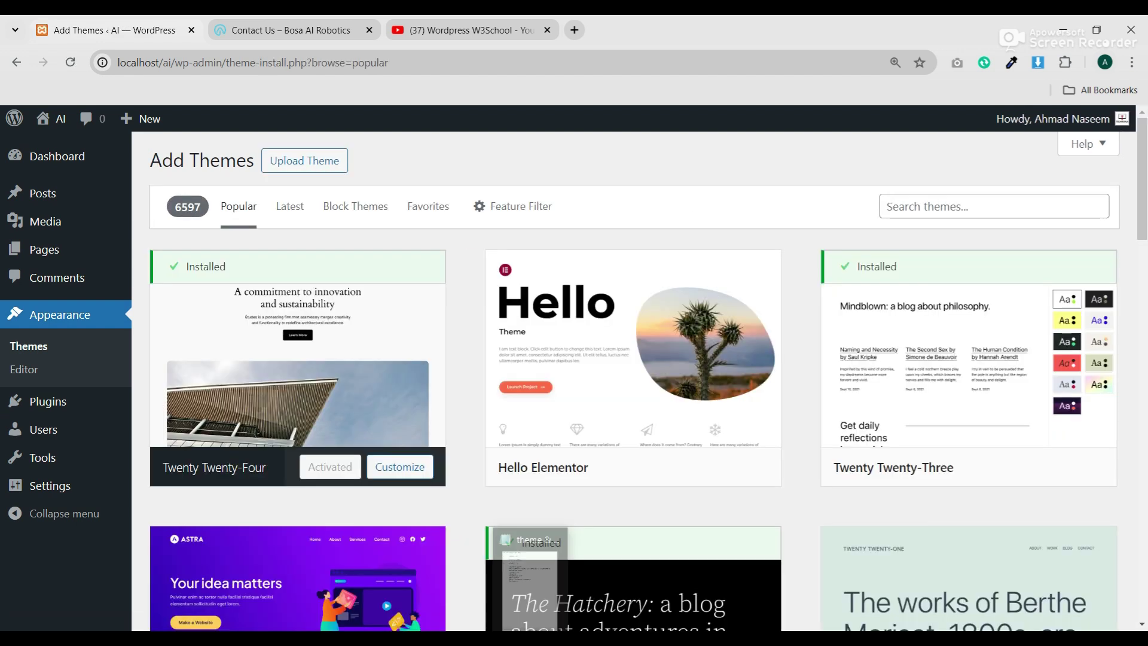
key("alt+Tab")
left_click_drag(888, 99, 788, 91)
right_click(804, 92)
left_click(840, 133)
left_click(1056, 26)
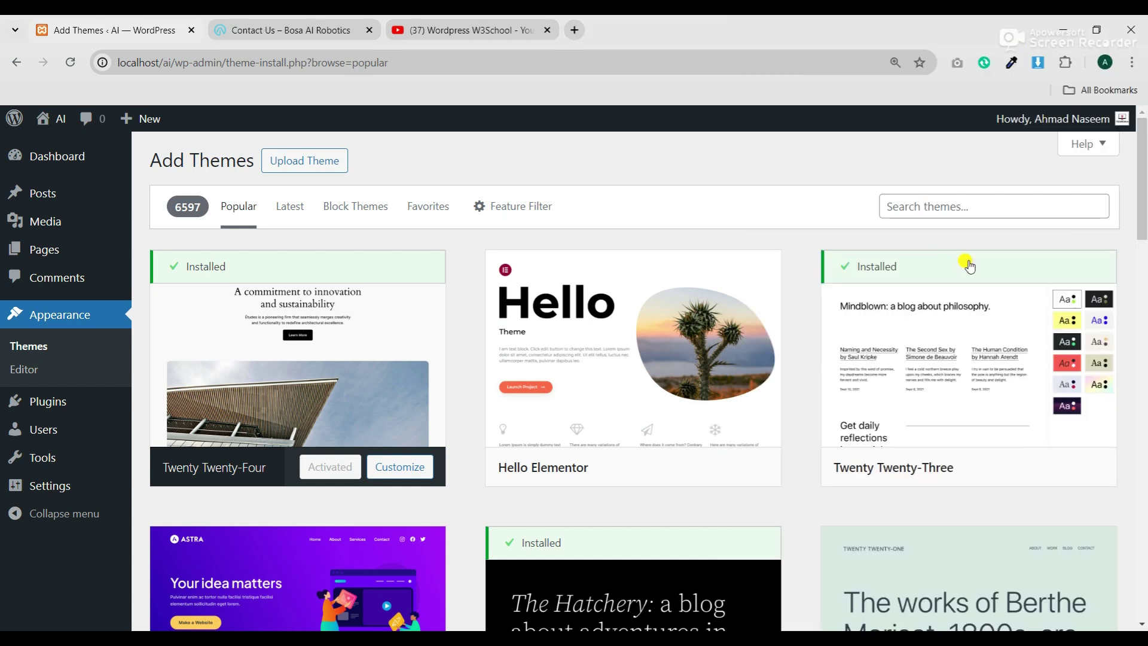
right_click(925, 203)
left_click(950, 347)
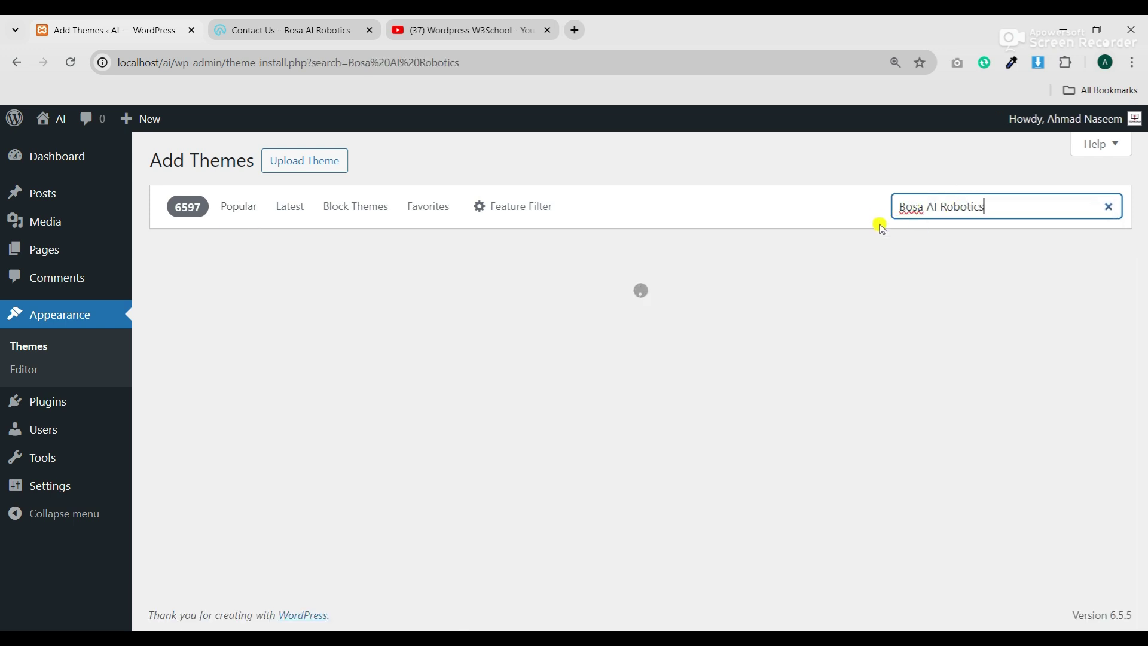
- Install and activate the Bosa AI Robotics theme and check the list of plugins its setup will install
mouse_move(190, 483)
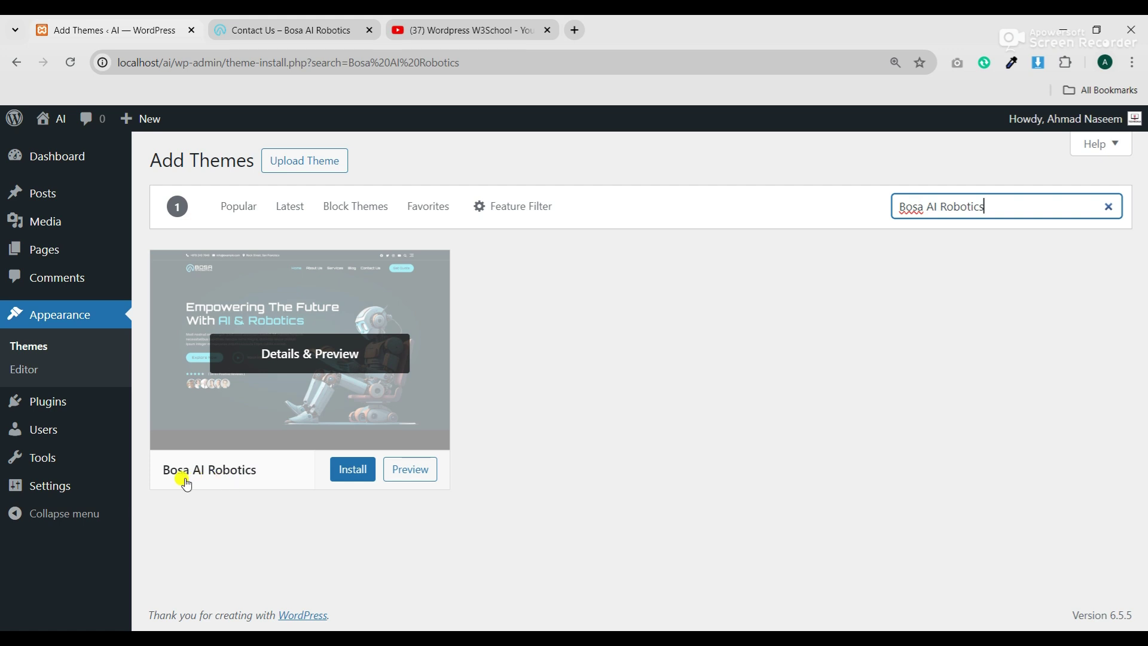
left_click(355, 472)
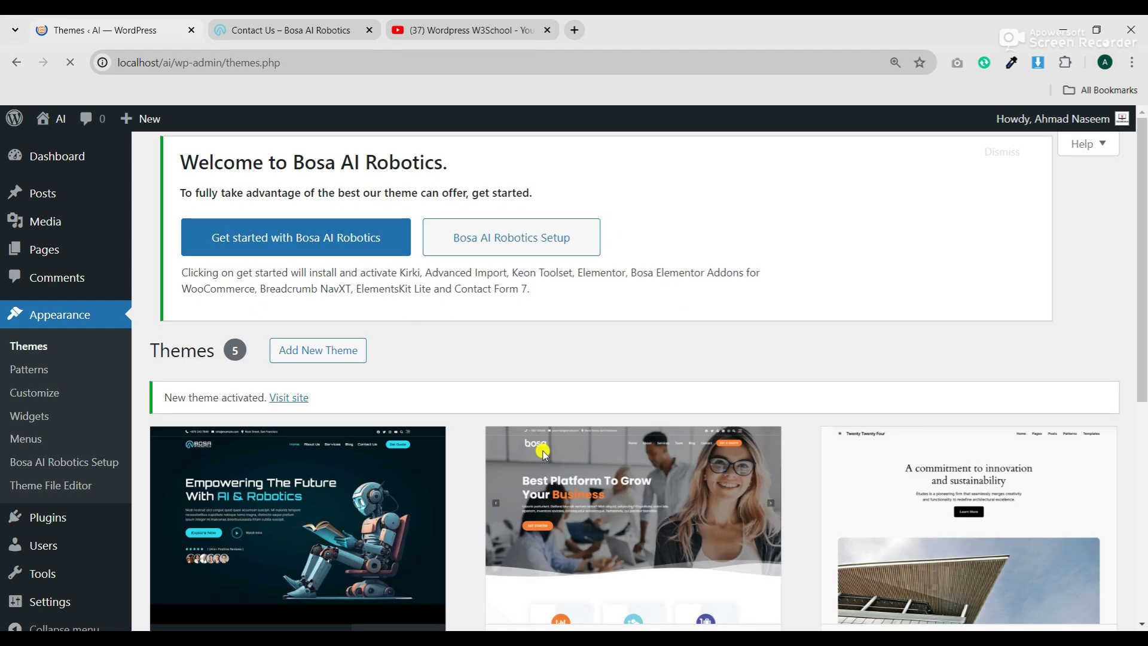
scroll(410, 414, "down", 3)
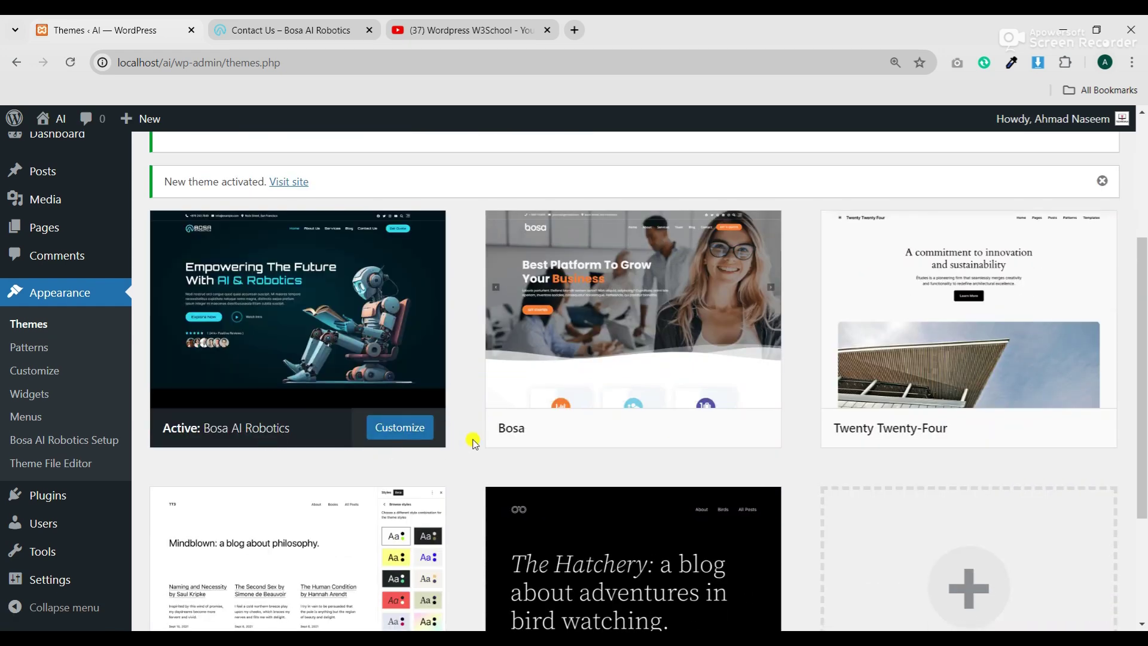
scroll(479, 418, "up", 3)
left_click_drag(422, 334, 449, 353)
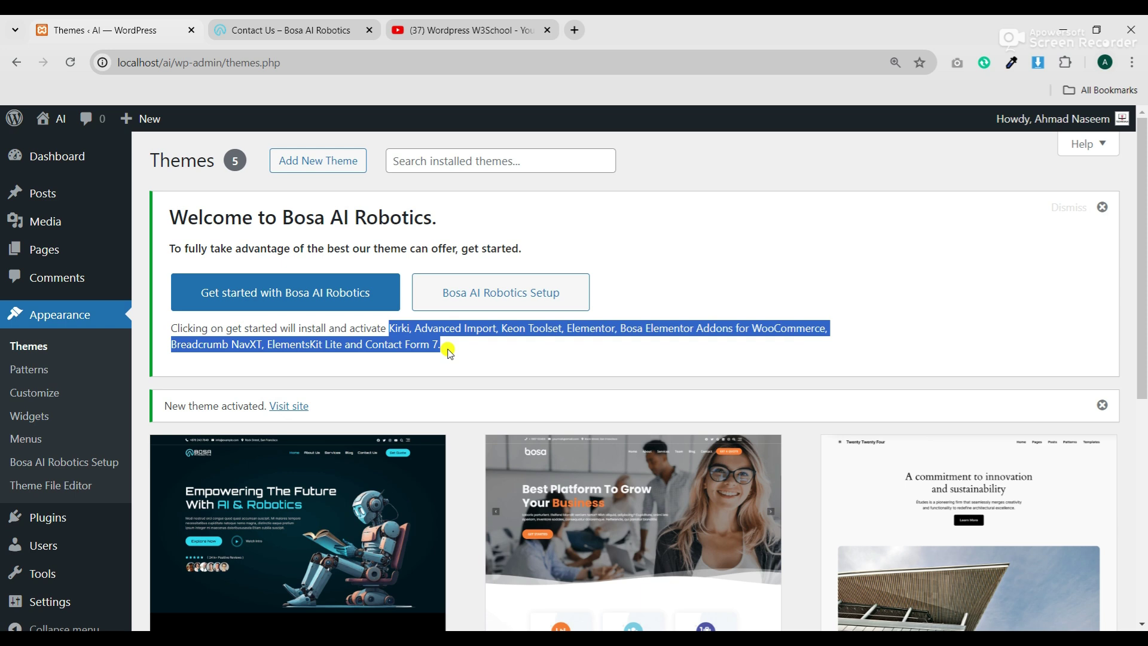
left_click(450, 352)
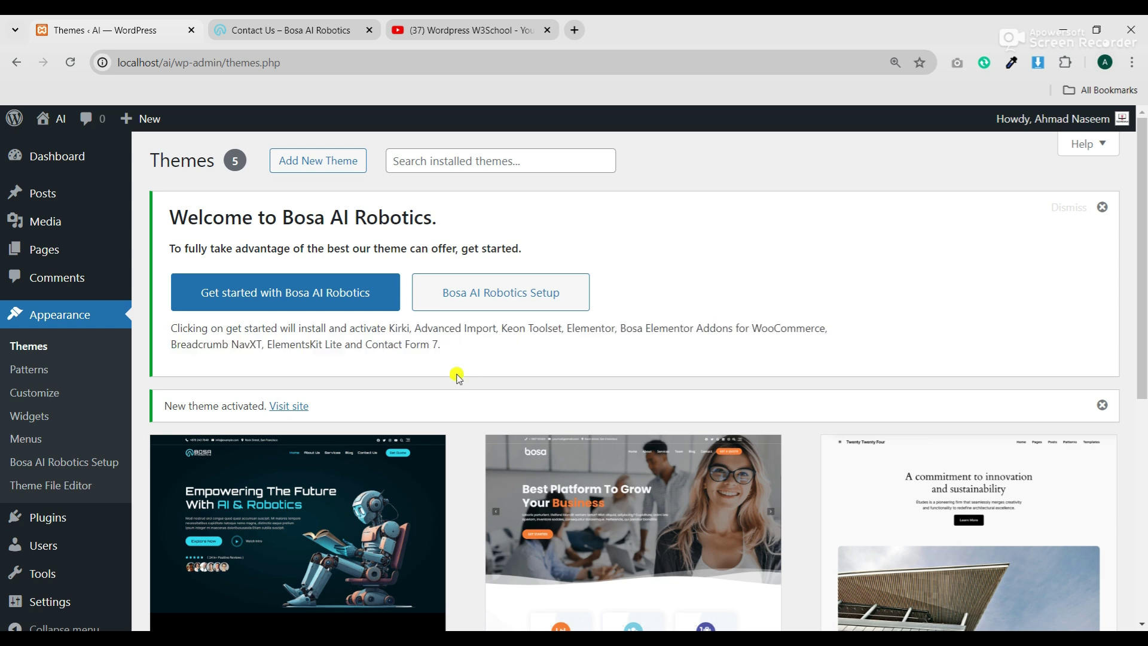
- Delete the installed Akismet Anti-spam and Hello Dolly plugins together with their data
mouse_move(55, 519)
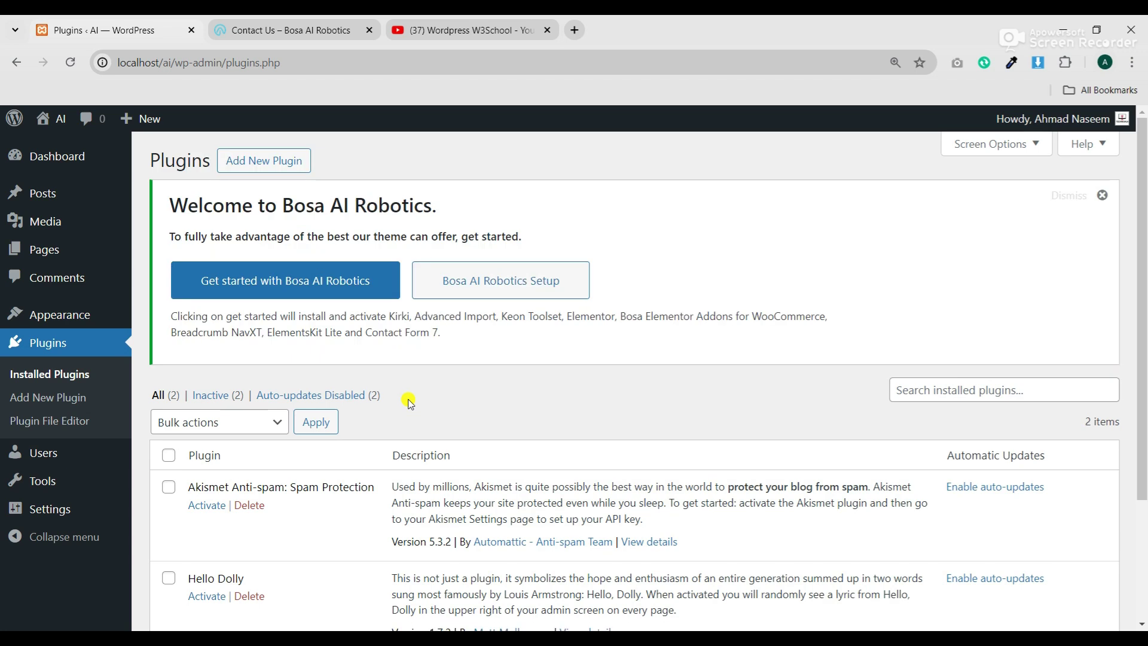
scroll(257, 400, "down", 2)
scroll(225, 281, "up", 1)
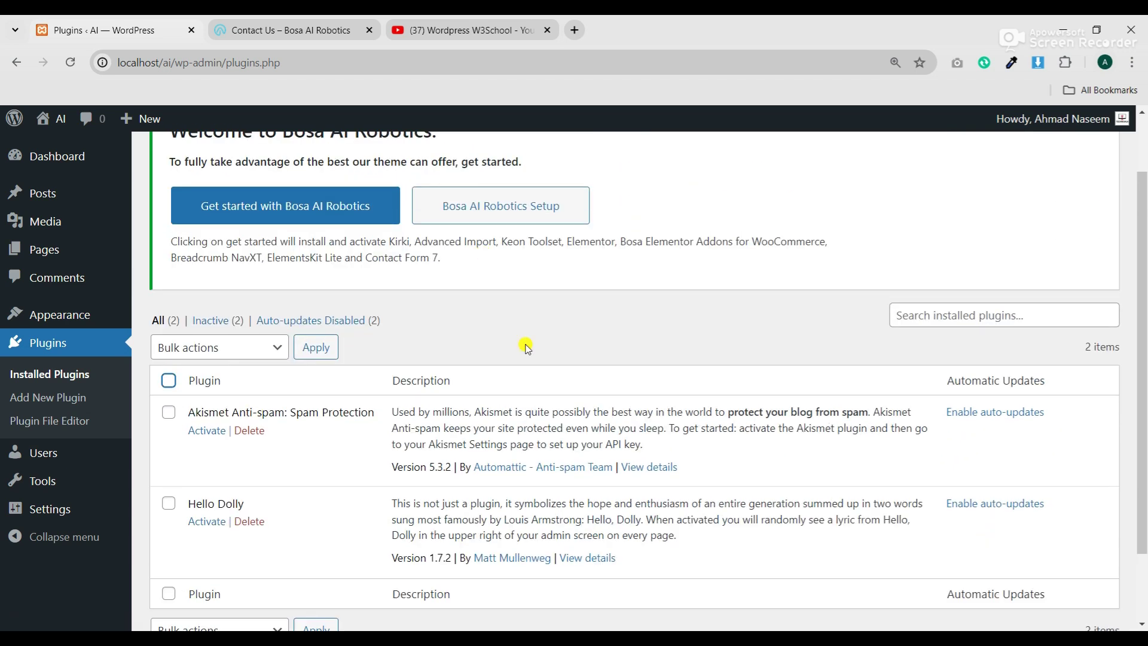
left_click(263, 347)
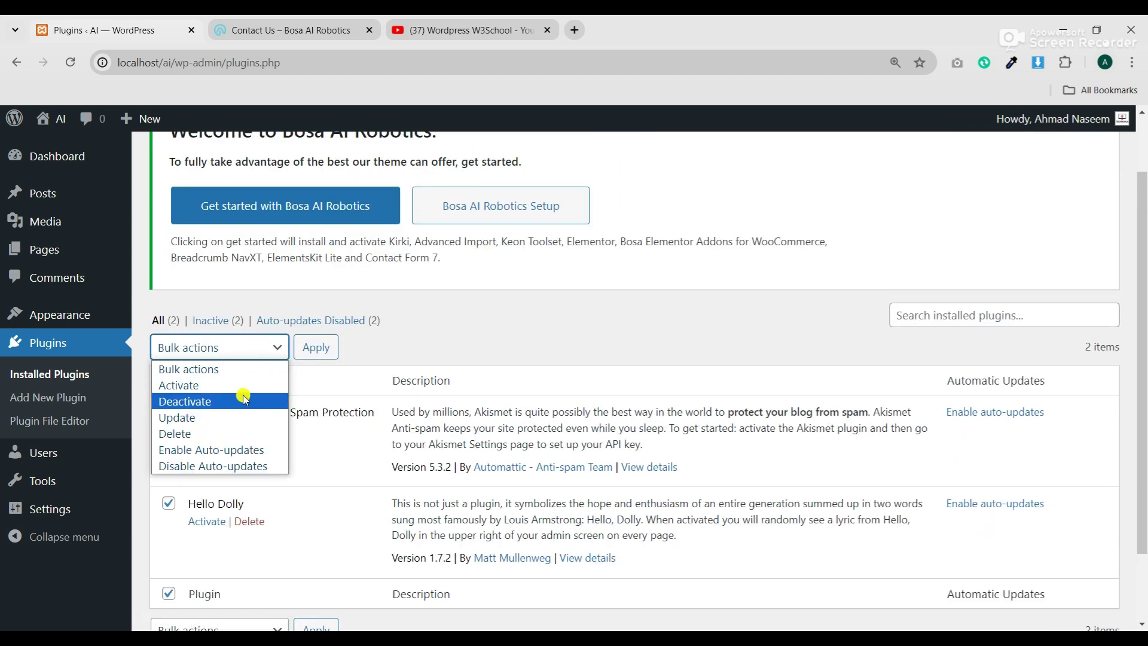
left_click(192, 434)
left_click(306, 351)
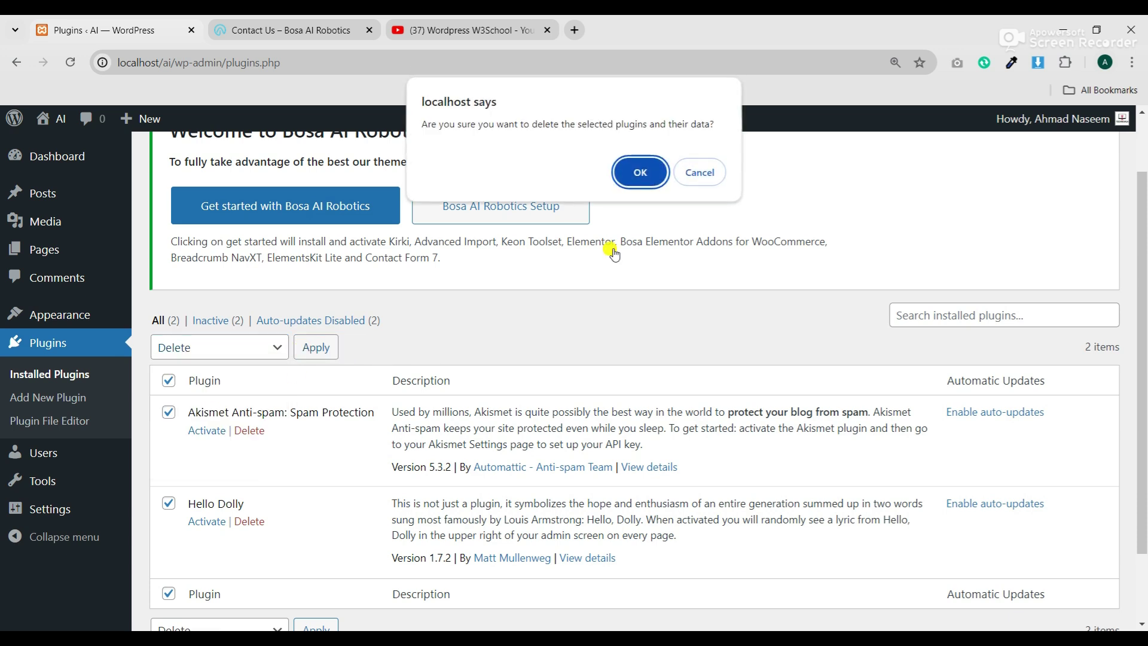
left_click(638, 171)
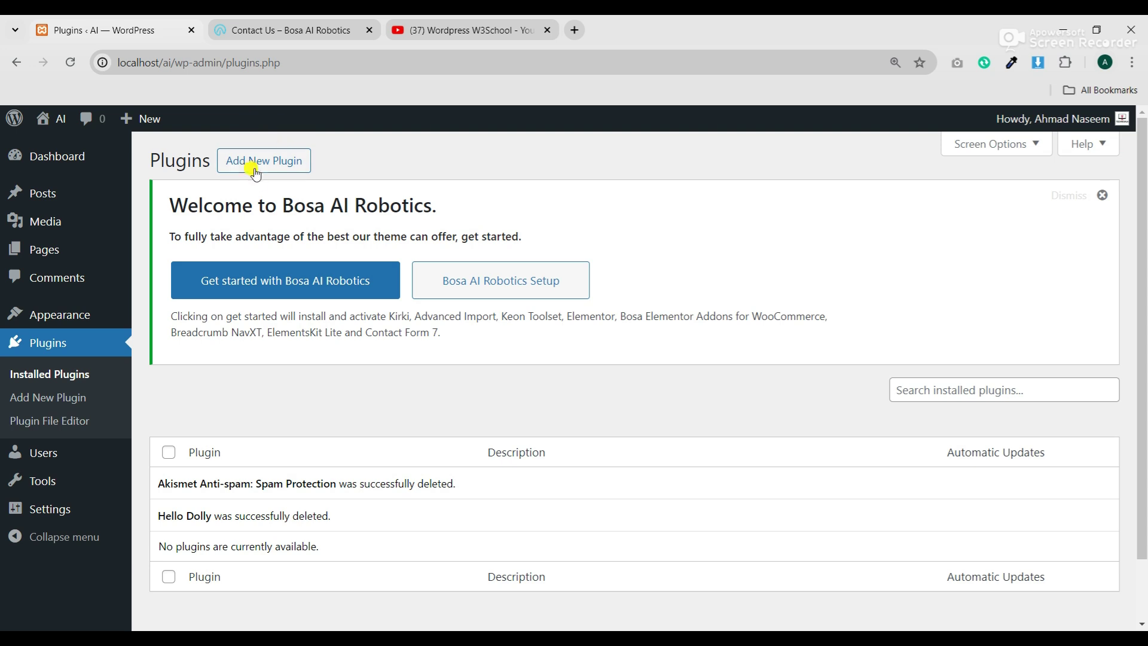
- Search for new plugins with "Advanced Import", copied from the theme and plugins text file, and install Advanced Import by AddonsPress
left_click(255, 174)
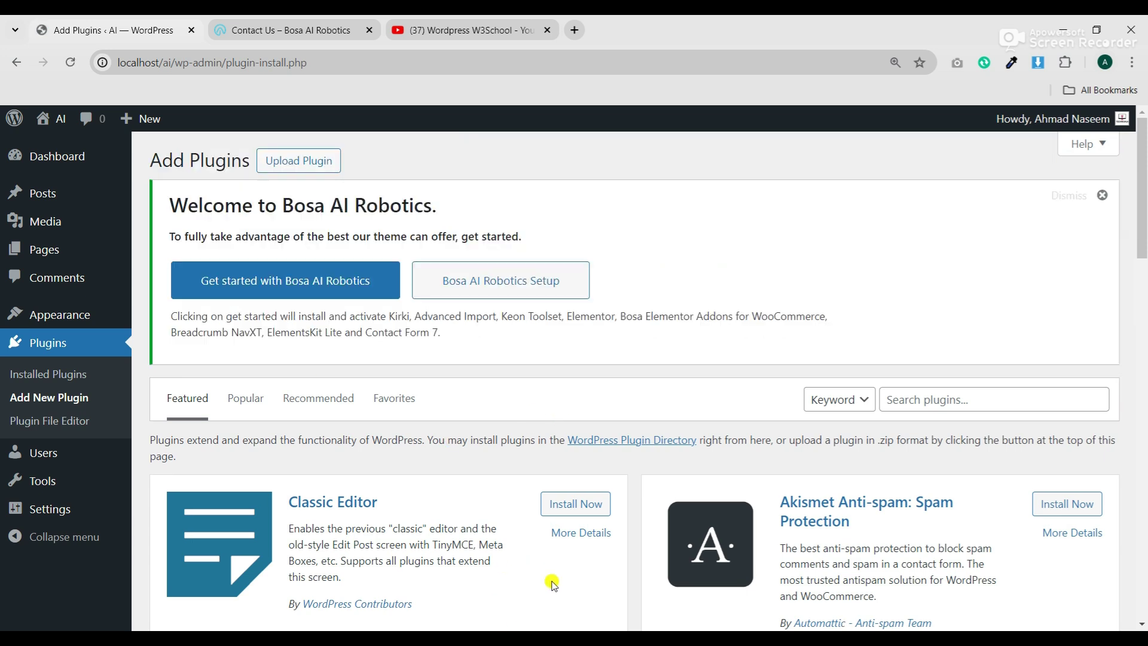
key("alt+Tab")
left_click_drag(879, 151, 789, 150)
left_click(790, 151)
key("ctrl+c")
left_click(1058, 26)
left_click(914, 394)
key("ctrl+v")
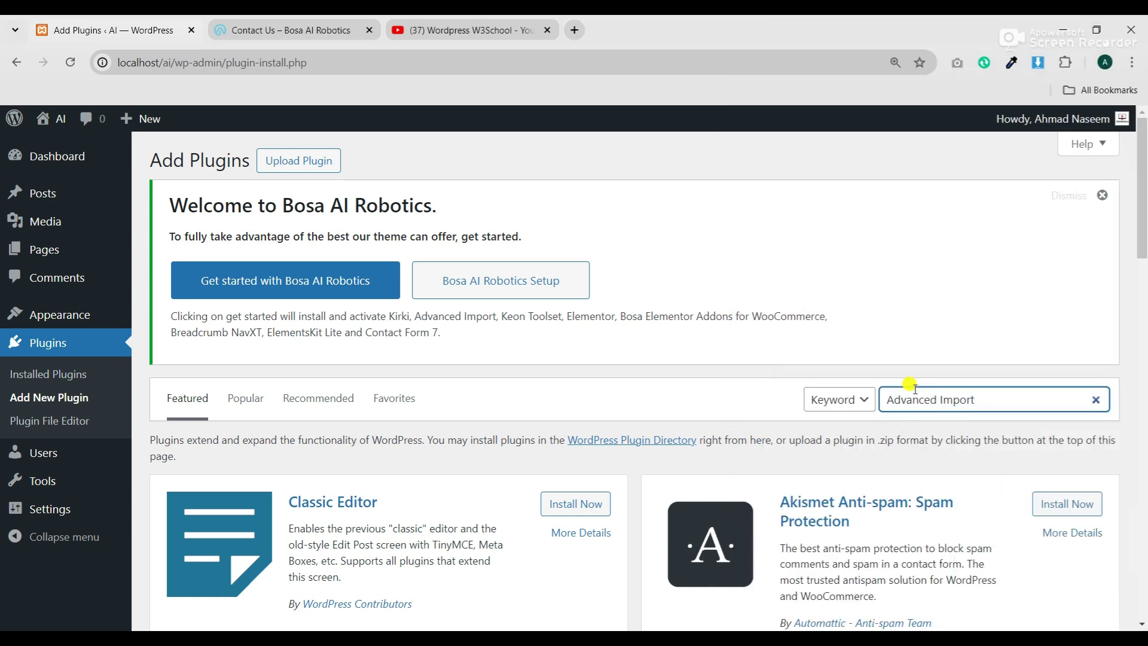
scroll(333, 443, "down", 4)
left_click(571, 439)
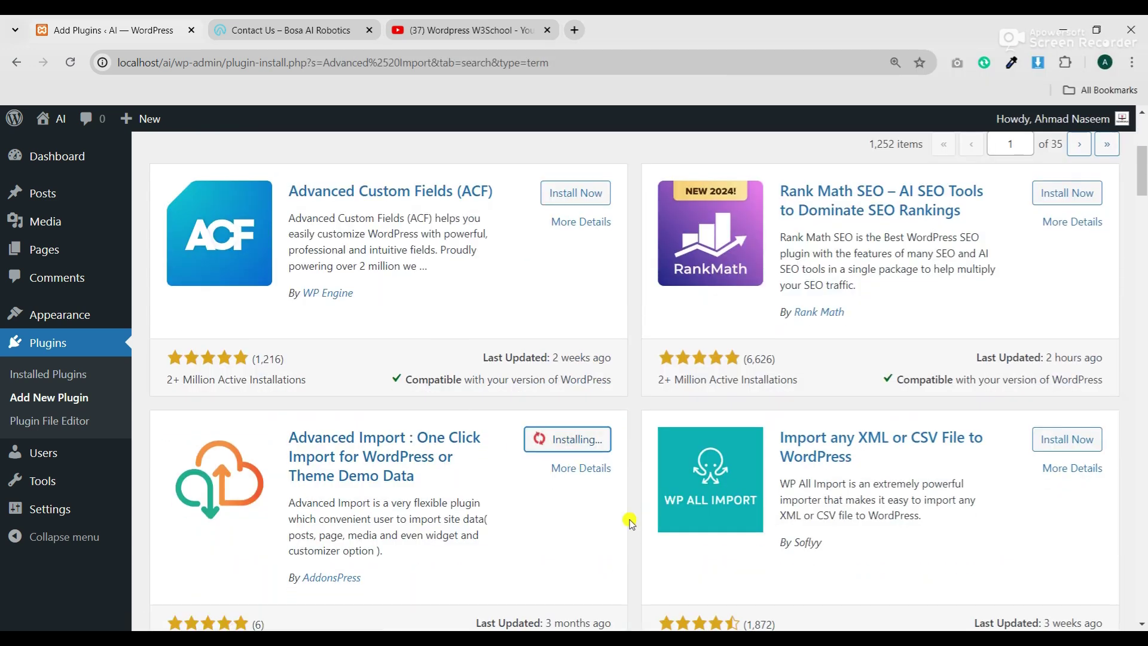
- Copy "Bosa Elementor Addons and Templates for WooCommerce" from the text file, search for it and install that plugin
key("alt+Tab")
left_click_drag(1096, 164, 791, 164)
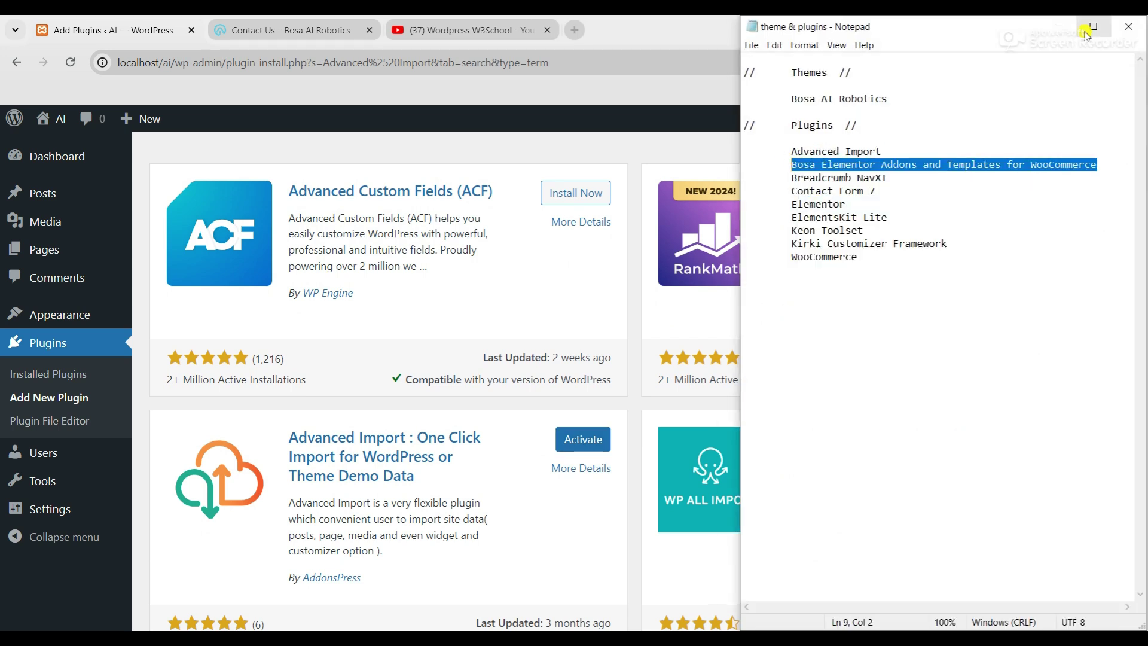
key("ctrl+c")
left_click(1058, 26)
scroll(915, 383, "up", 4)
left_click(915, 394)
key("ctrl+a")
key("ctrl+v")
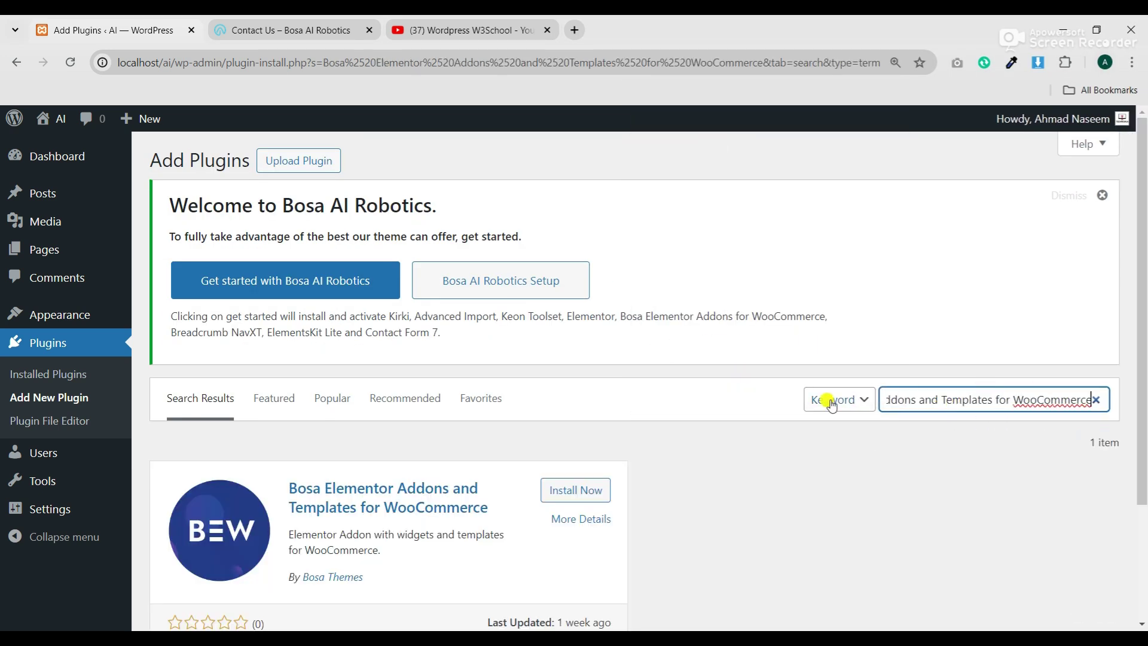
scroll(831, 404, "down", 3)
left_click(546, 337)
- Copy "Breadcrumb NavXT" from the text file, leaving the list intact, then search for and install that plugin
key("alt+Tab")
left_click_drag(887, 178, 791, 177)
right_click(807, 177)
left_click(834, 202)
key("ctrl+z")
right_click(828, 178)
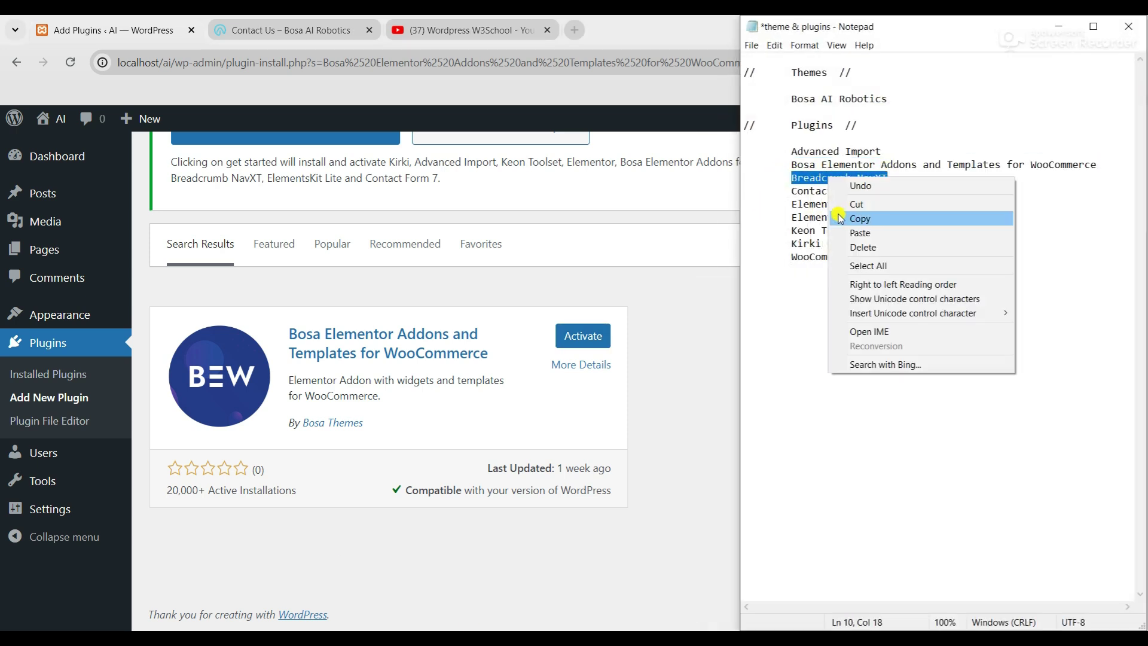
left_click(839, 218)
left_click(1058, 26)
left_click(909, 246)
key("ctrl+a")
key("ctrl+v")
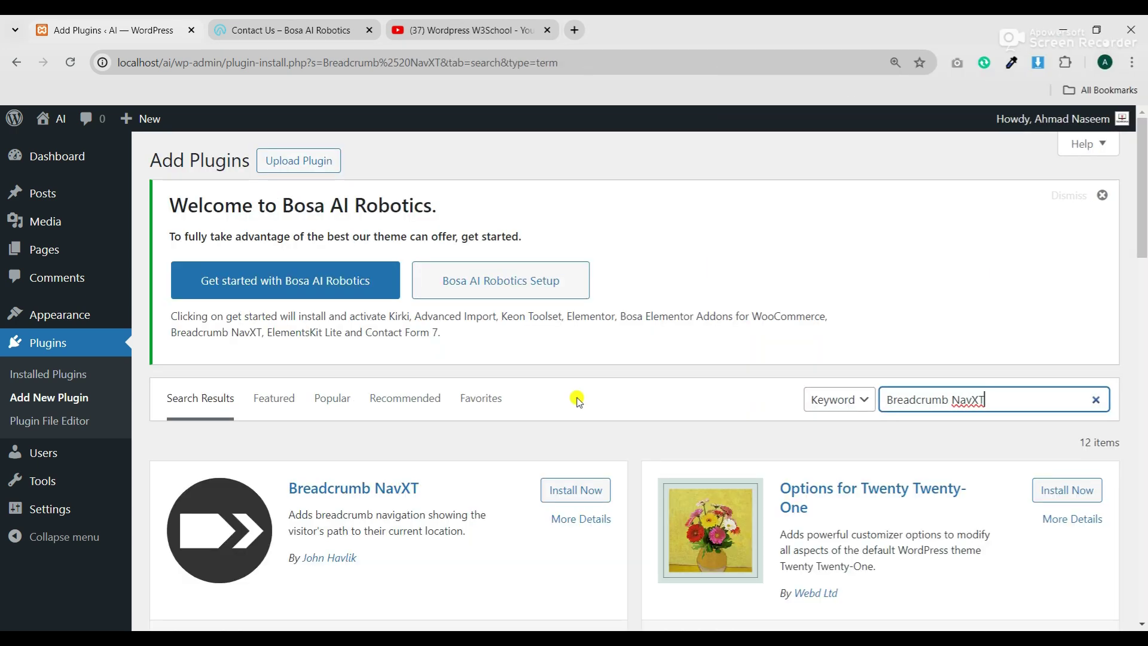
scroll(579, 400, "down", 3)
left_click(573, 340)
- Search for "Contact Form 7" using the name from the text file and install the plugin
key("alt+Tab")
left_click_drag(876, 191, 771, 191)
right_click(818, 190)
left_click(840, 225)
key("alt+Tab")
key("ctrl+a")
key("ctrl+v")
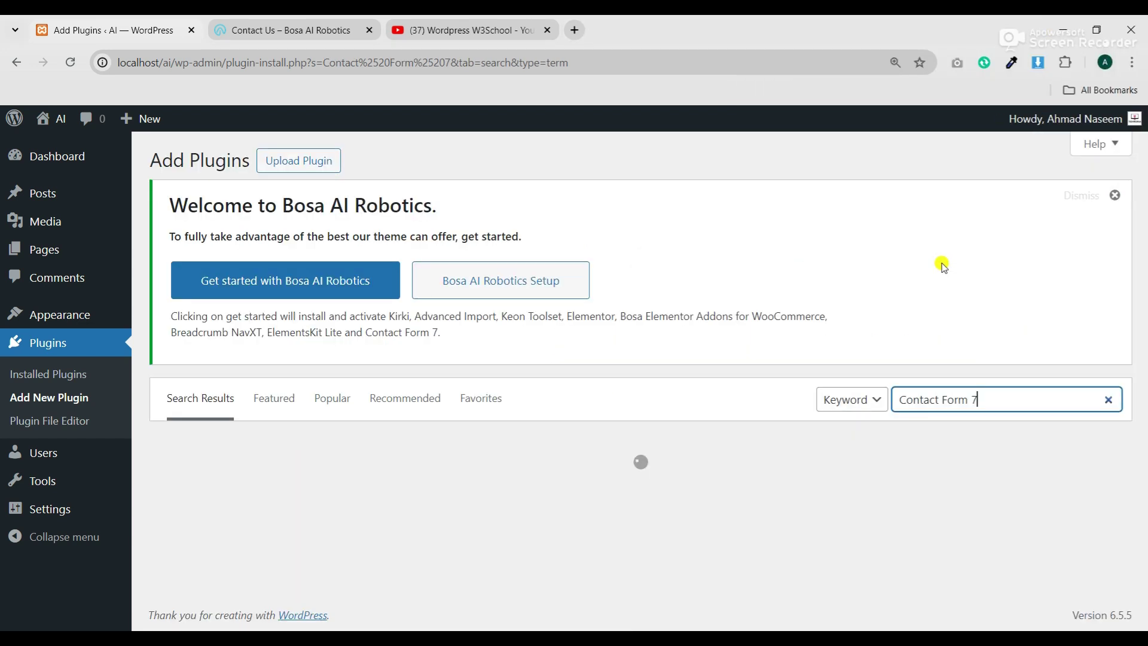
scroll(534, 384, "down", 3)
left_click(574, 342)
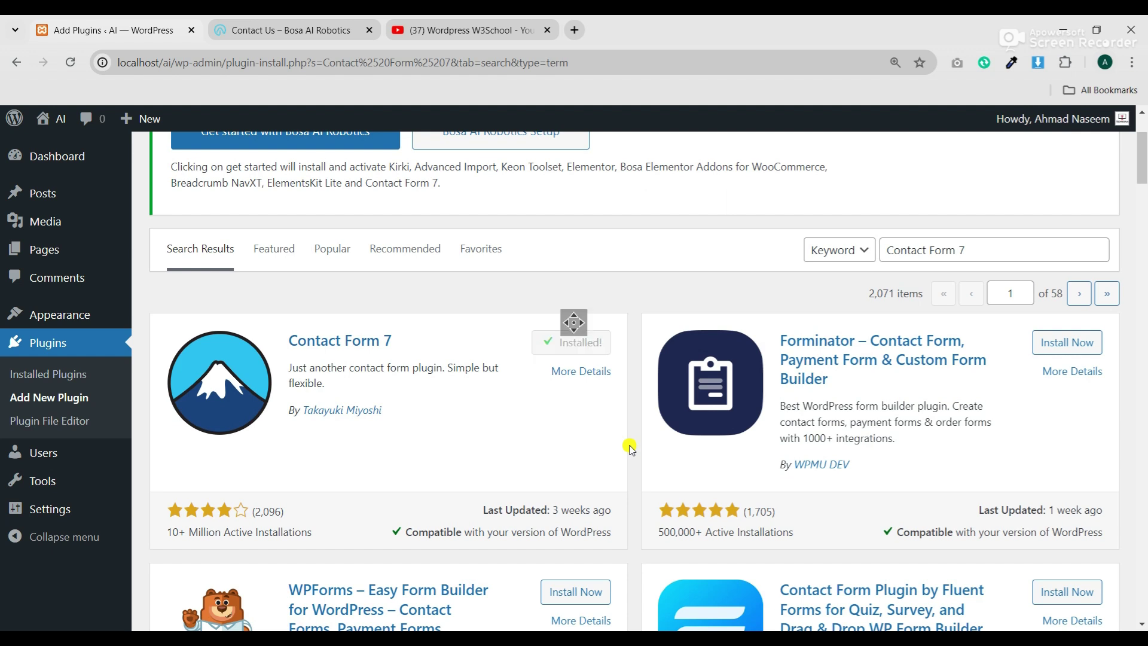
- Search for "Elementor" using the name from the text file and install Elementor Website Builder
key("alt+Tab")
left_click_drag(849, 201, 768, 202)
right_click(809, 202)
left_click(831, 237)
key("alt+Tab")
key("ctrl+a")
key("ctrl+v")
scroll(553, 346, "down", 1)
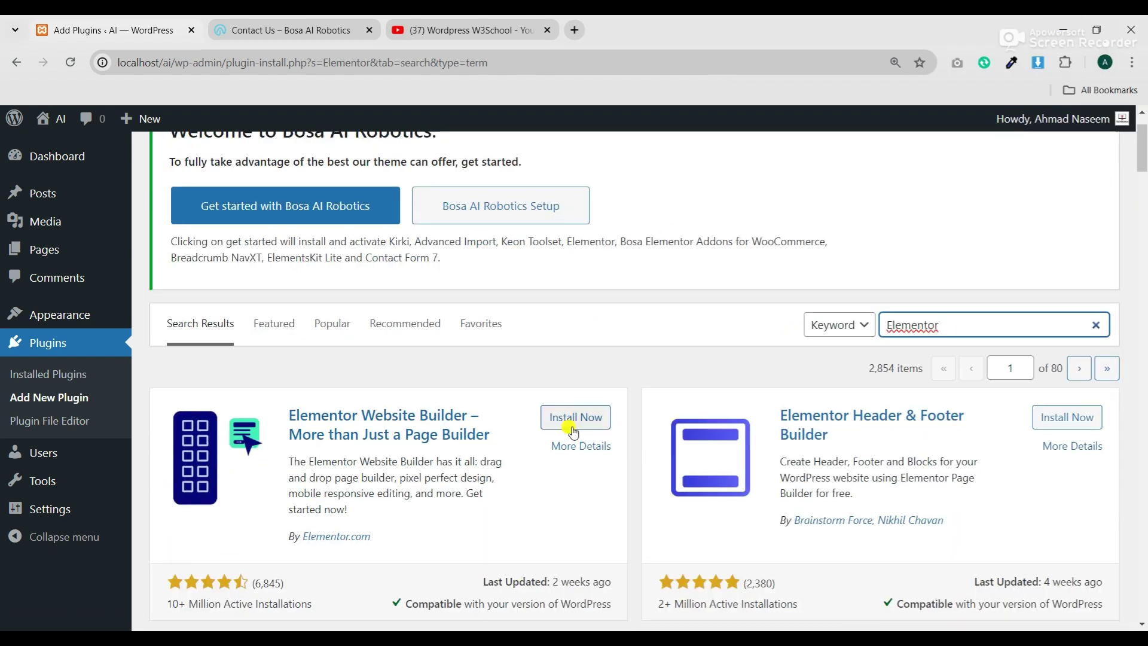
left_click(567, 417)
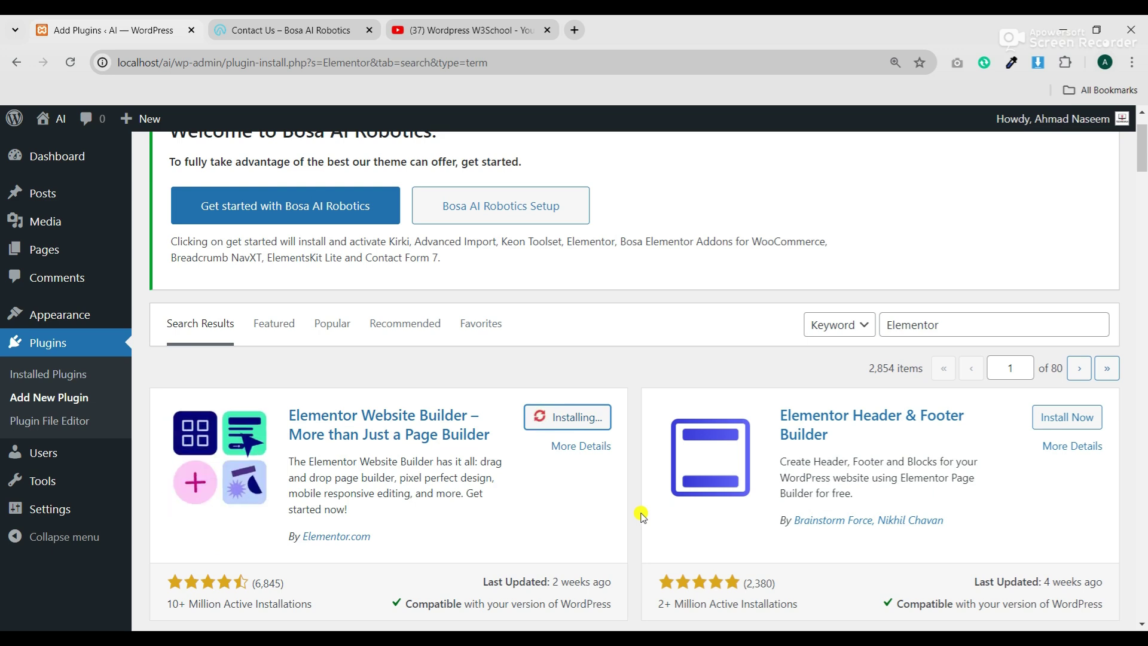
- Search for "ElementsKit Lite" using the name from the text file and install ElementsKit Elementor addons
key("alt+Tab")
left_click_drag(887, 216, 784, 216)
right_click(784, 217)
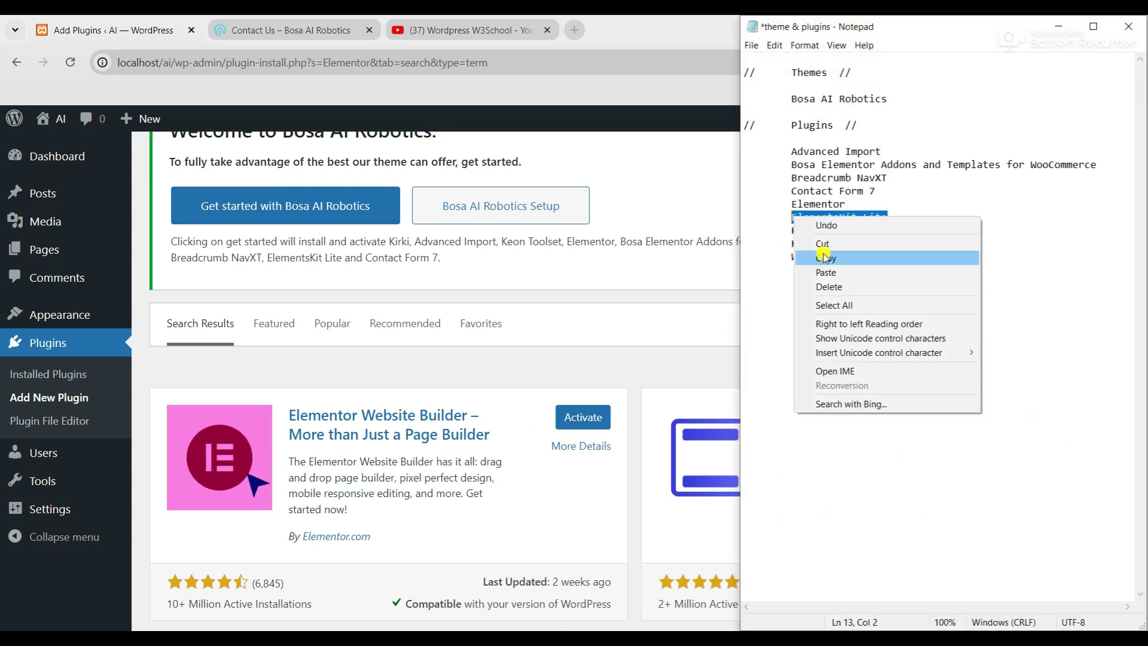
left_click(807, 251)
key("alt+Tab")
double_click(933, 324)
right_click(933, 324)
left_click(705, 145)
left_click(568, 490)
- Search for "Keon Toolset" using the name from the text file and install the plugin by Keon Themes
scroll(635, 490, "down", 2)
key("alt+Tab")
left_click_drag(864, 230, 790, 231)
right_click(791, 230)
left_click(814, 263)
key("alt+Tab")
triple_click(879, 249)
key("ctrl+v")
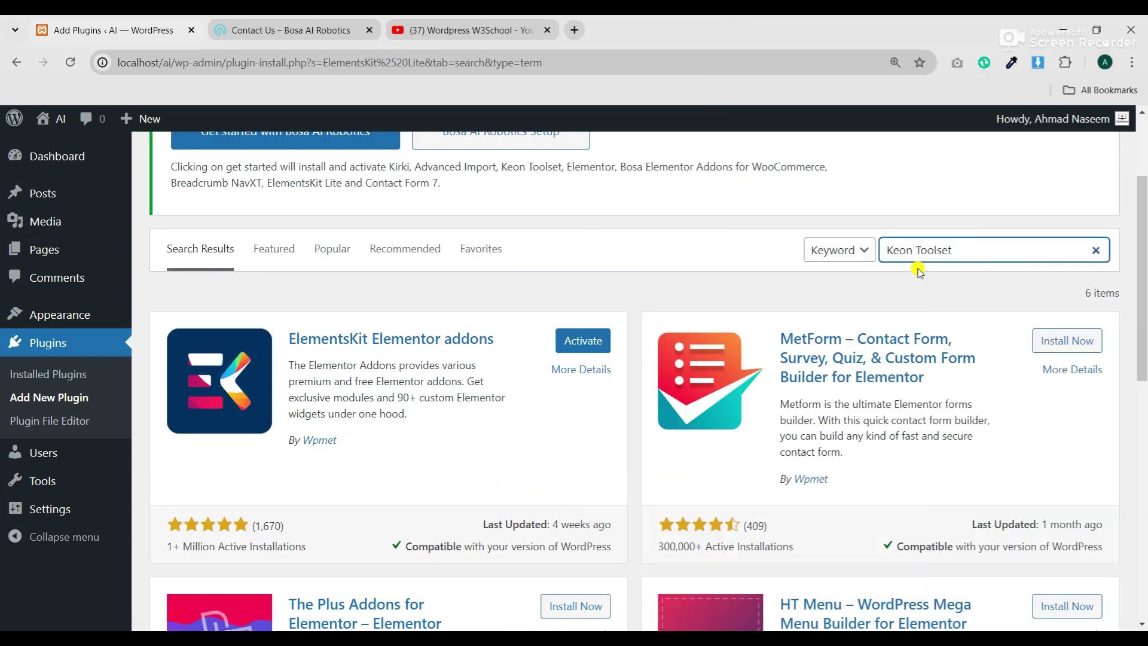
scroll(513, 399, "down", 3)
left_click(571, 340)
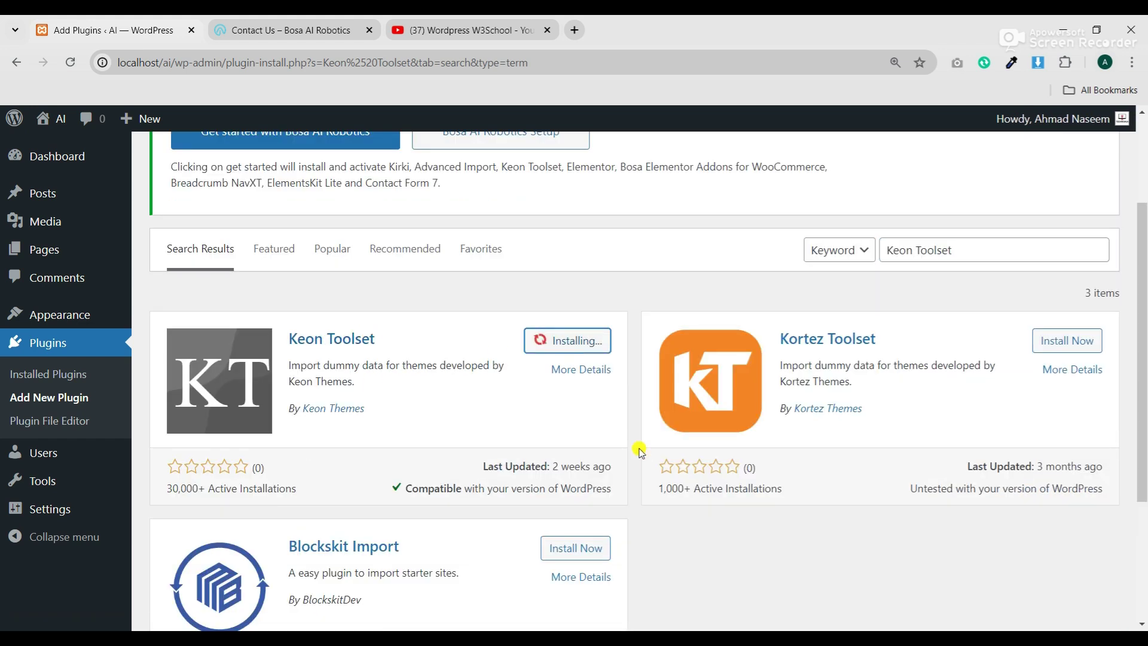
- Search for "Kirki Customizer Framework" using the name from the text file and install the plugin
key("alt+Tab")
left_click_drag(951, 242, 791, 242)
right_click(791, 242)
left_click(837, 280)
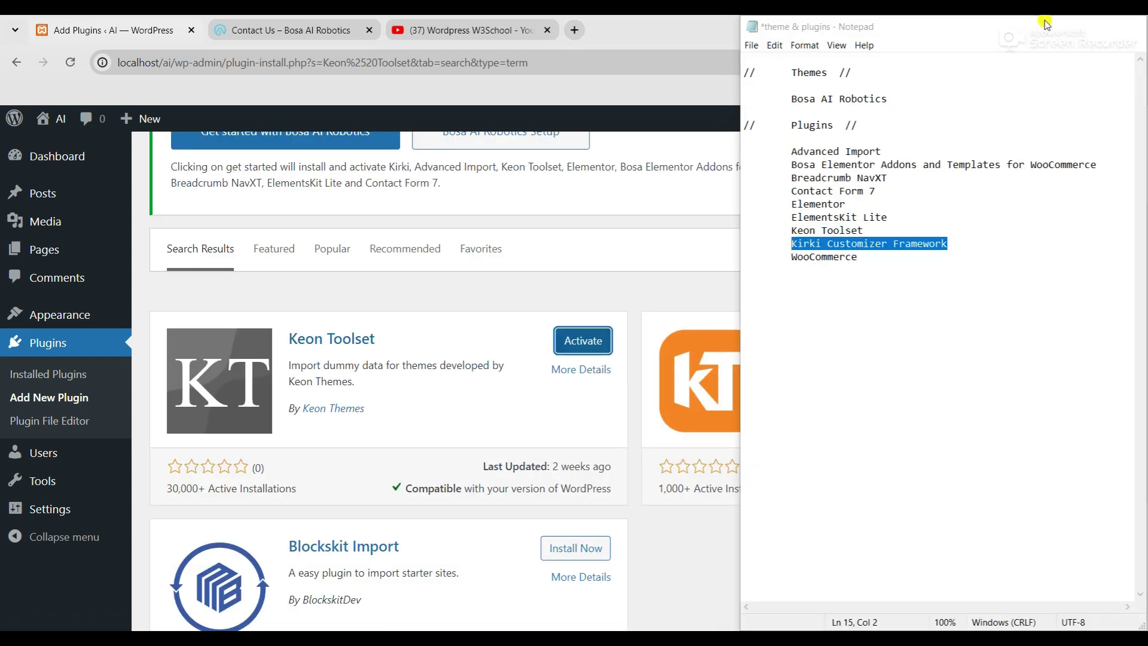
key("alt+Tab")
triple_click(908, 250)
right_click(907, 250)
left_click(743, 345)
scroll(467, 425, "down", 3)
left_click(571, 340)
- Search for "WooCommerce" using the name from the text file and install the WooCommerce plugin by Automattic
key("alt+Tab")
left_click_drag(853, 254, 791, 257)
right_click(802, 257)
left_click(837, 294)
key("alt+Tab")
triple_click(909, 250)
right_click(909, 249)
left_click(705, 331)
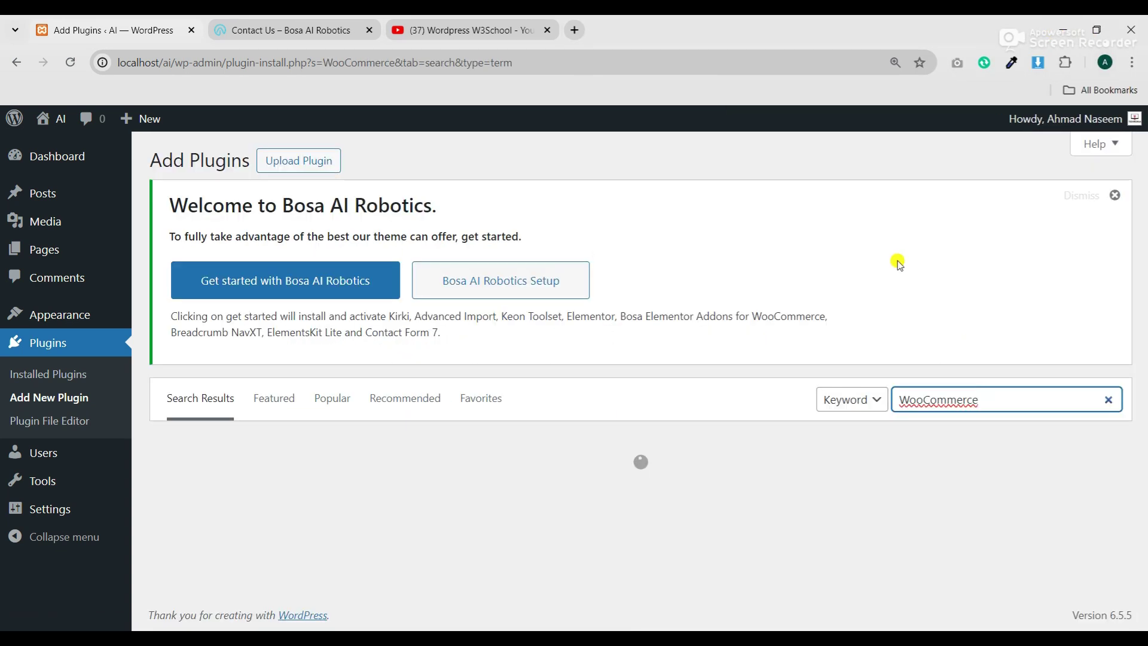
scroll(377, 354, "down", 3)
left_click(575, 342)
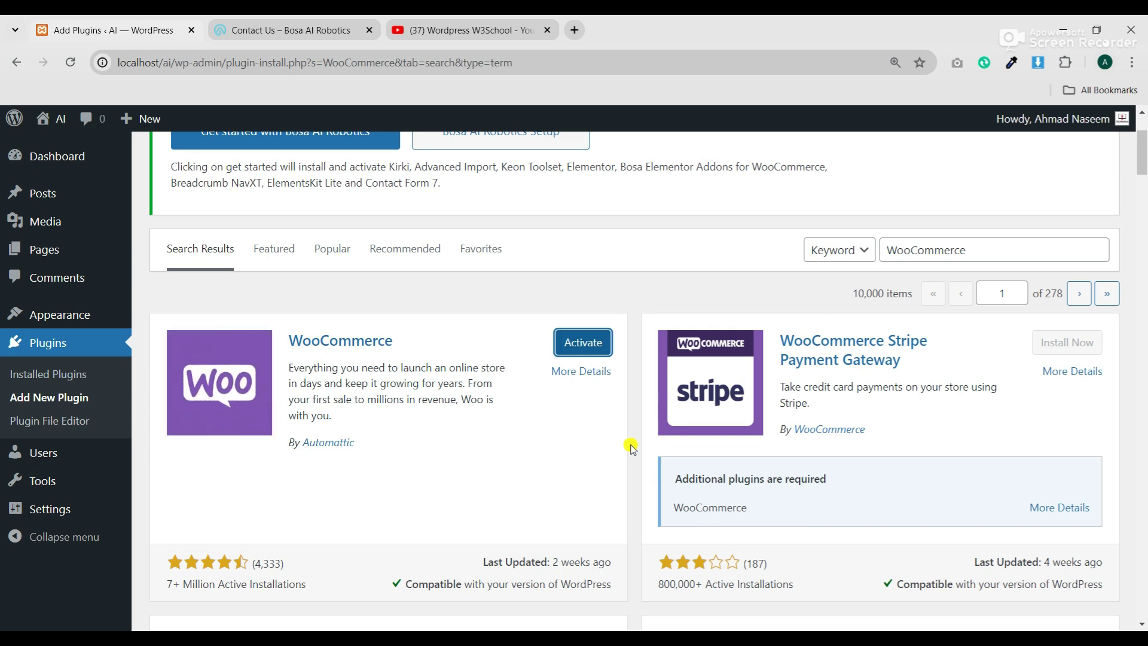
- Activate all installed plugins in one bulk action and review the plugin list
left_click(28, 376)
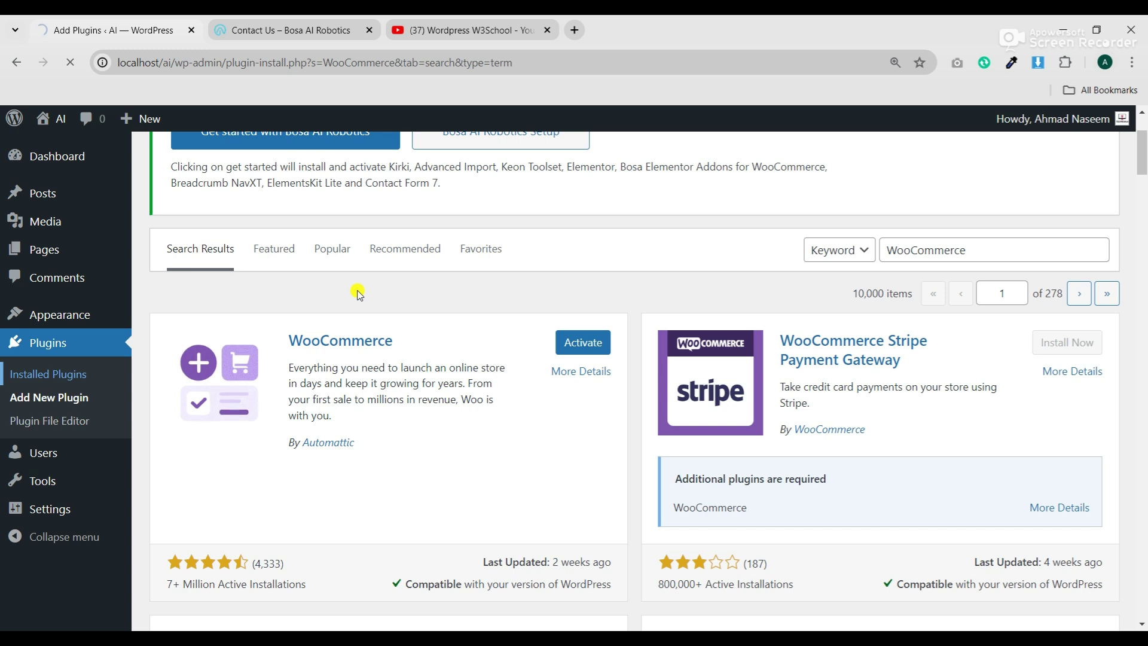
scroll(274, 318, "down", 4)
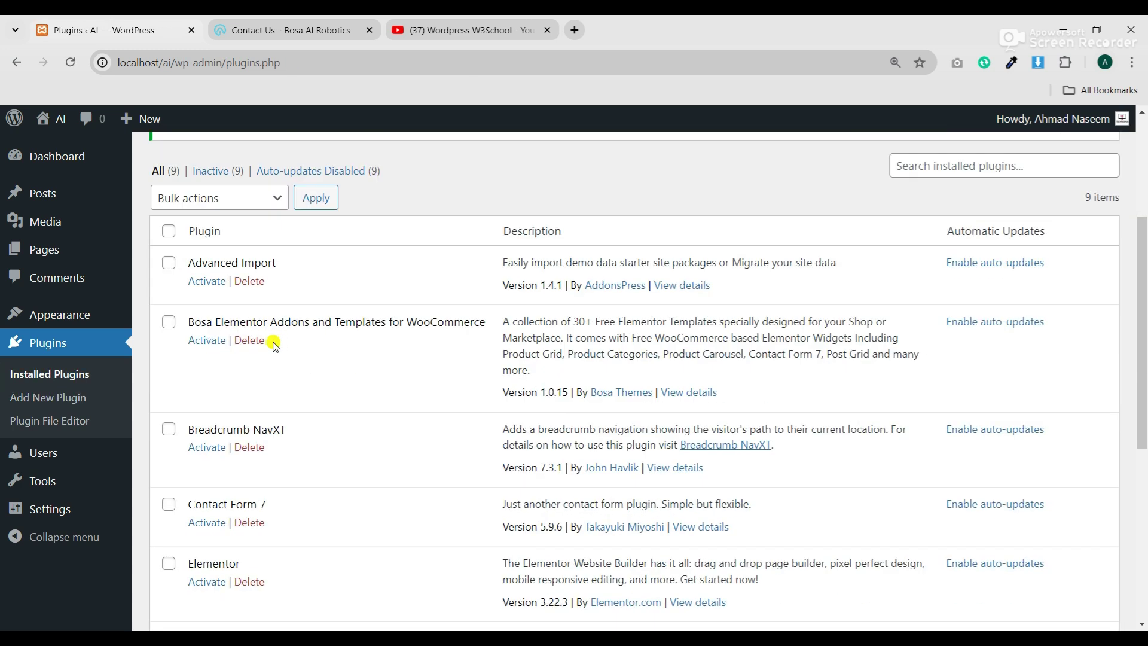
left_click(169, 235)
scroll(171, 391, "down", 6)
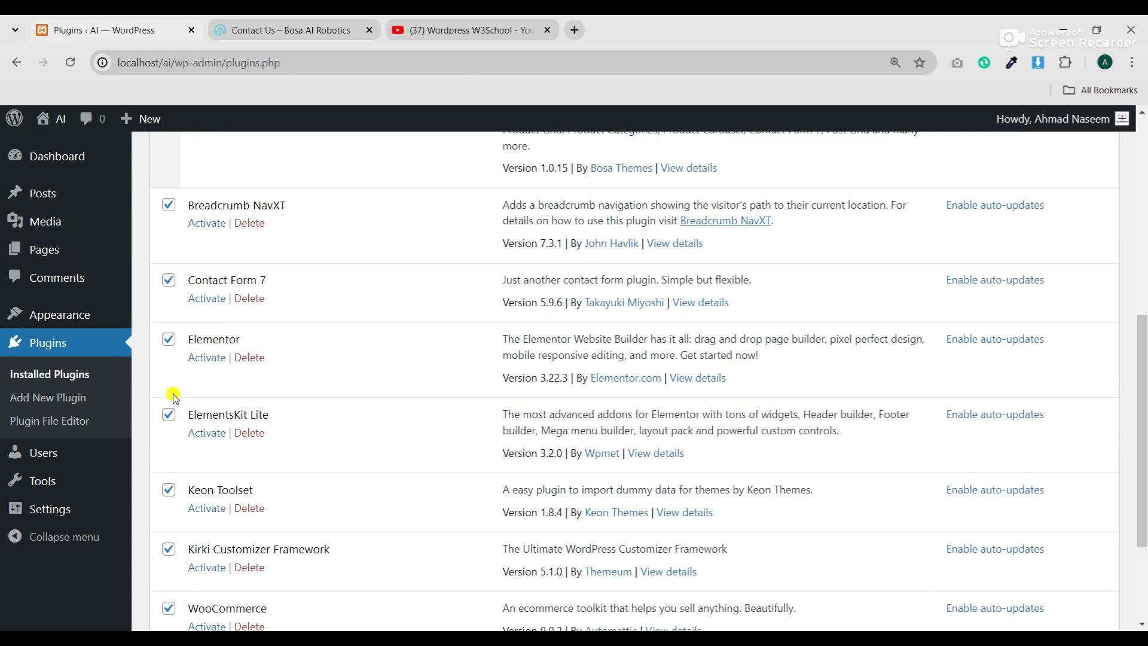
left_click(272, 543)
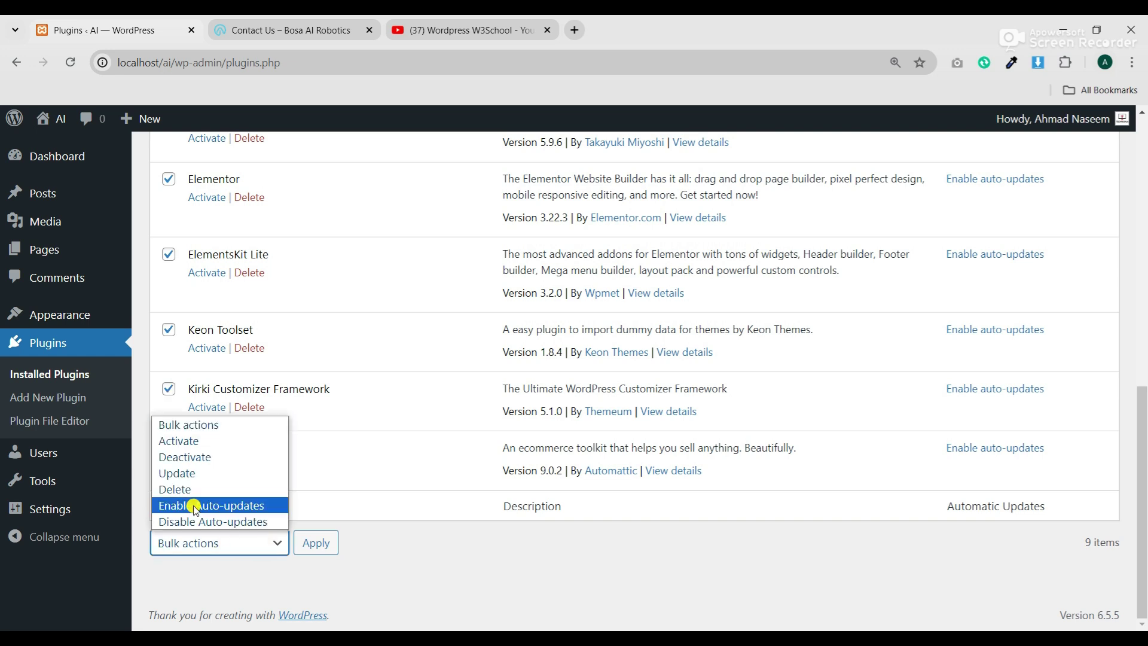
left_click(187, 440)
left_click(311, 546)
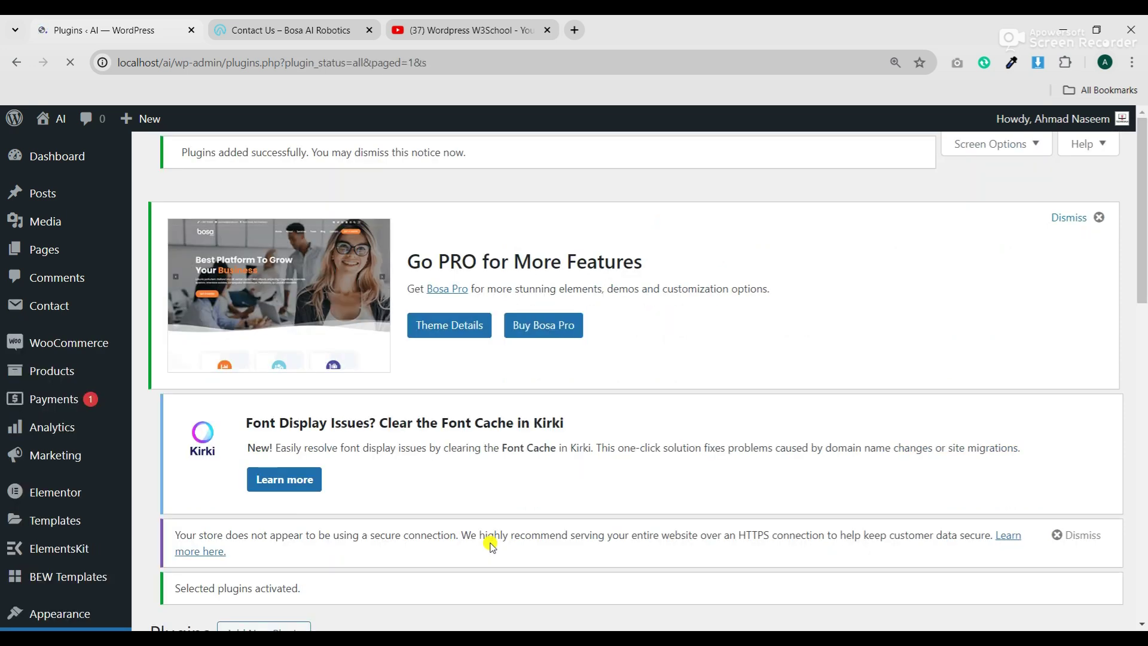
scroll(491, 545, "down", 15)
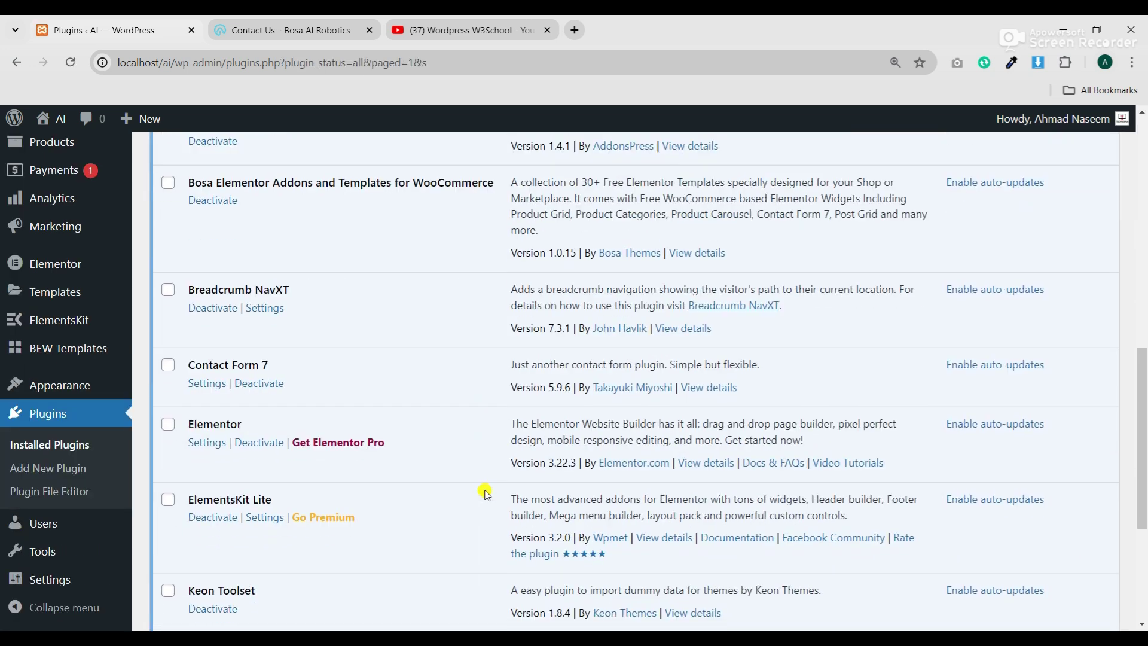
scroll(485, 494, "up", 15)
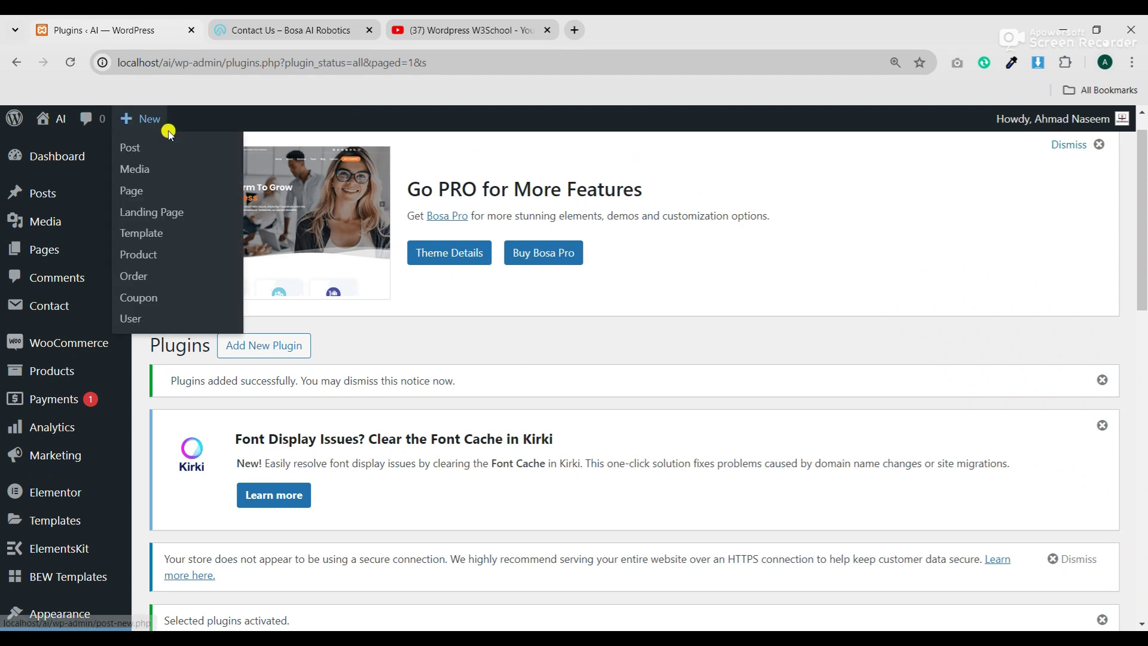
- Go to the dashboard home and dismiss the Bosa Pro upsell and the store's insecure connection notice
left_click(60, 157)
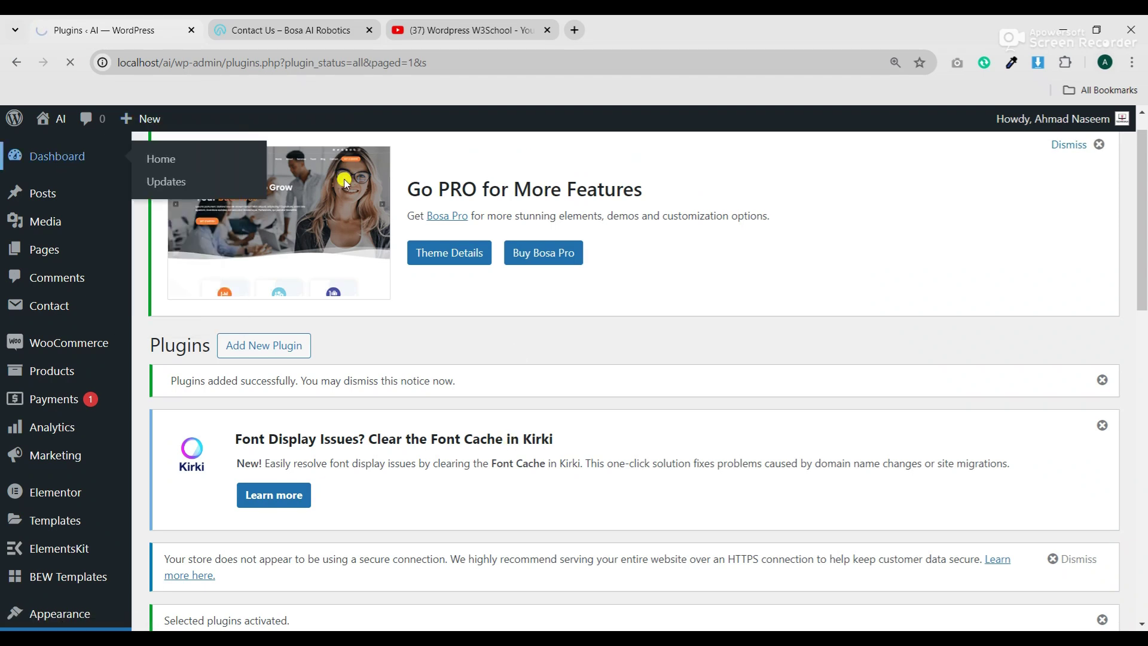
scroll(840, 309, "down", 7)
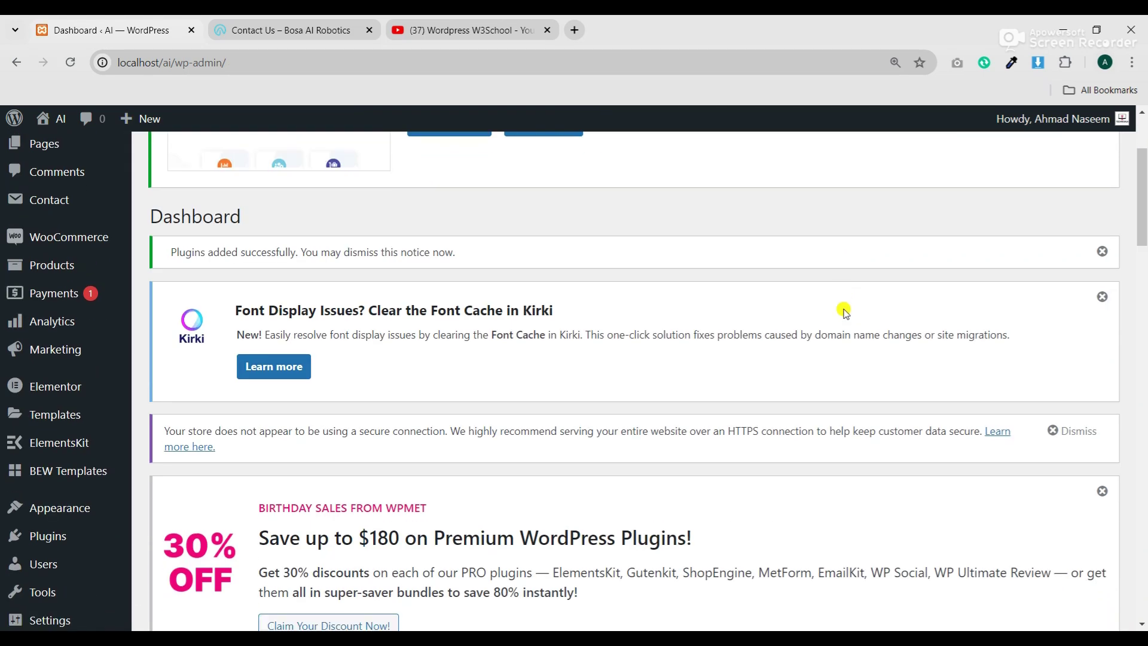
scroll(840, 310, "up", 7)
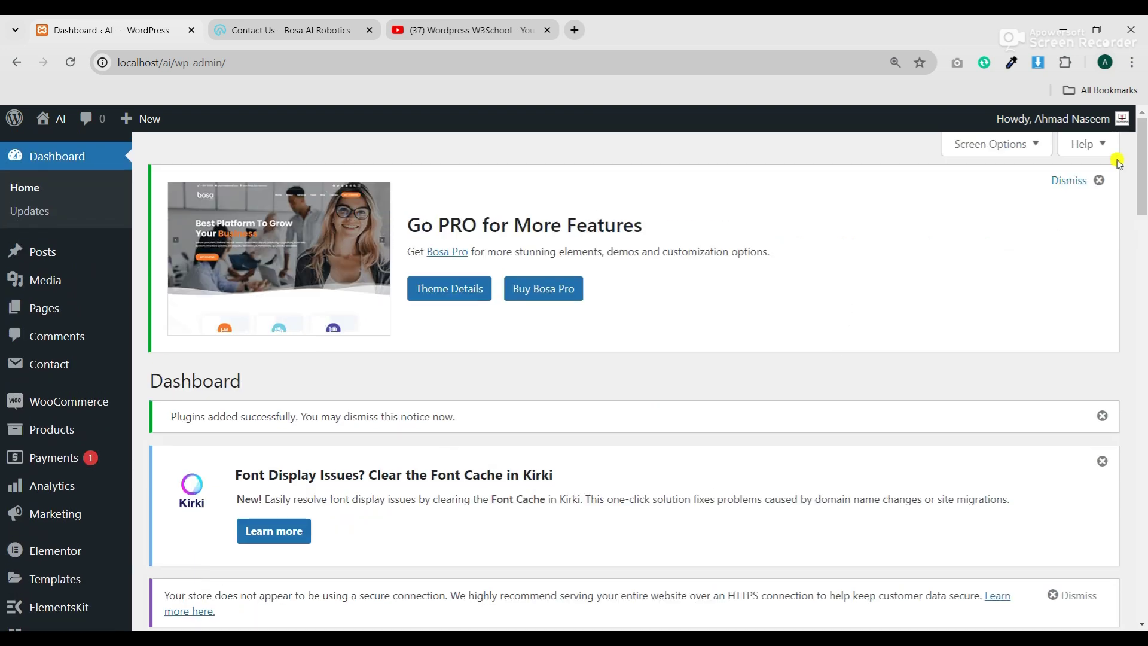
left_click(1082, 189)
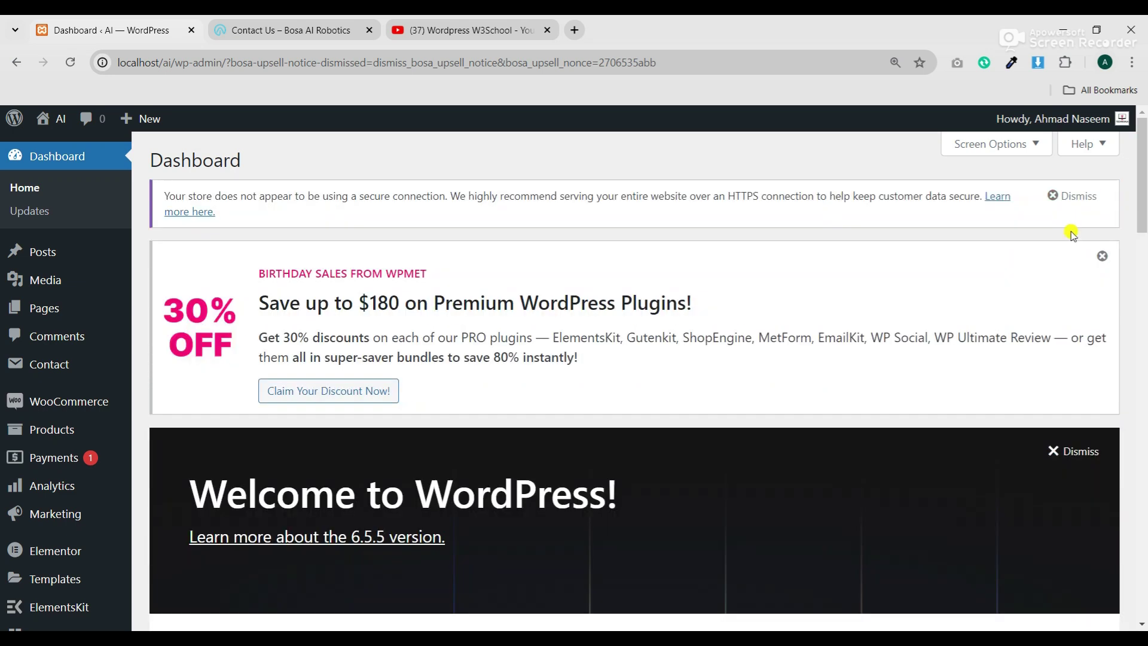
left_click(1086, 202)
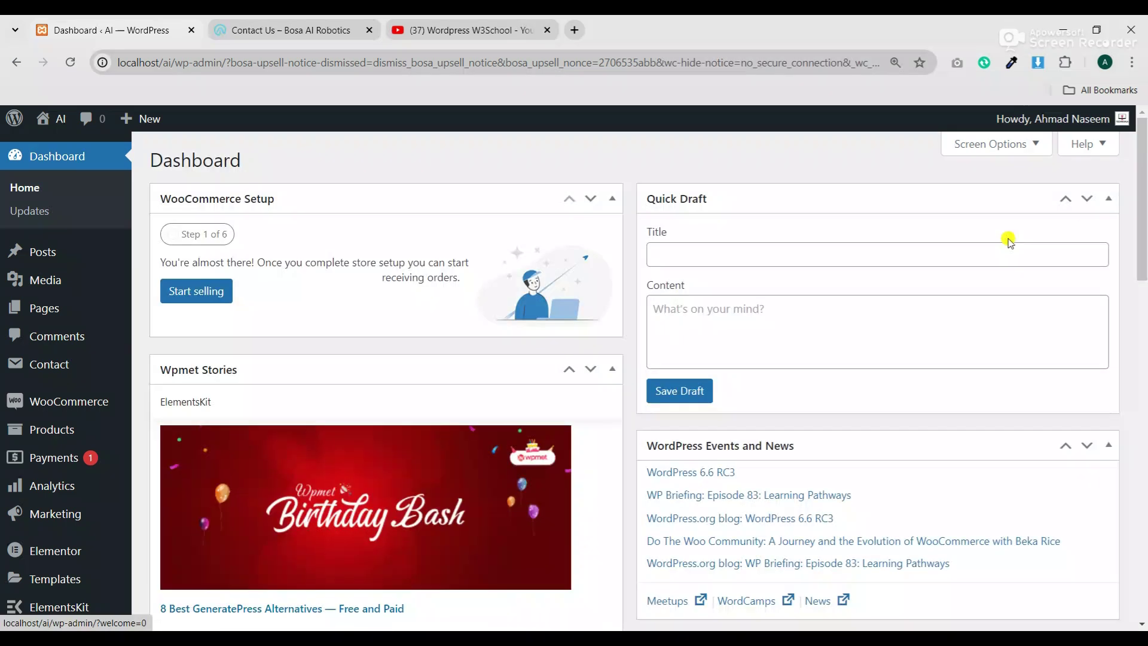
- Hide all the widget boxes on the dashboard home page
left_click(995, 144)
left_click(870, 232)
left_click(787, 232)
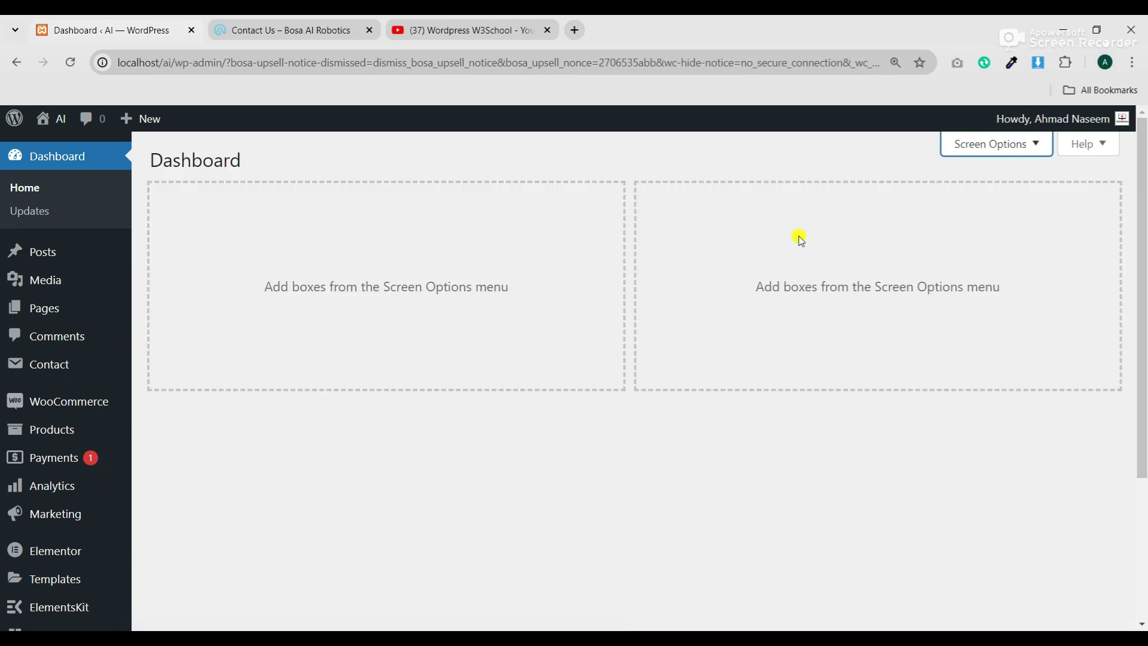
- Open the theme's demo import page, import the free AI Robotics demo and confirm the import
scroll(60, 358, "down", 3)
mouse_move(33, 522)
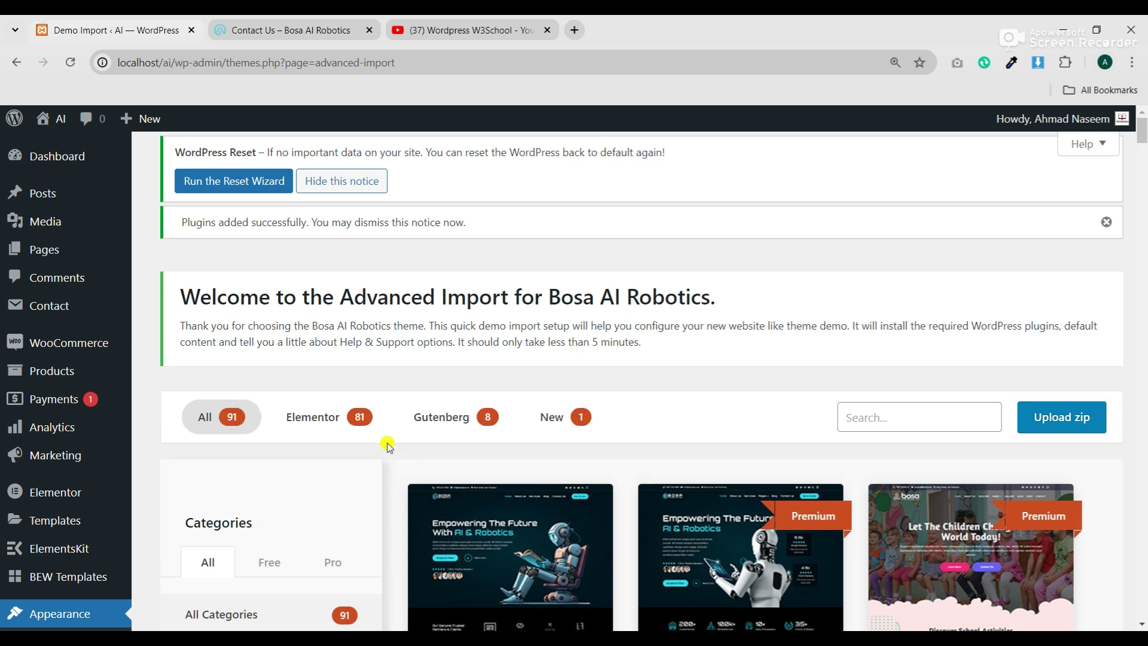
scroll(389, 444, "down", 5)
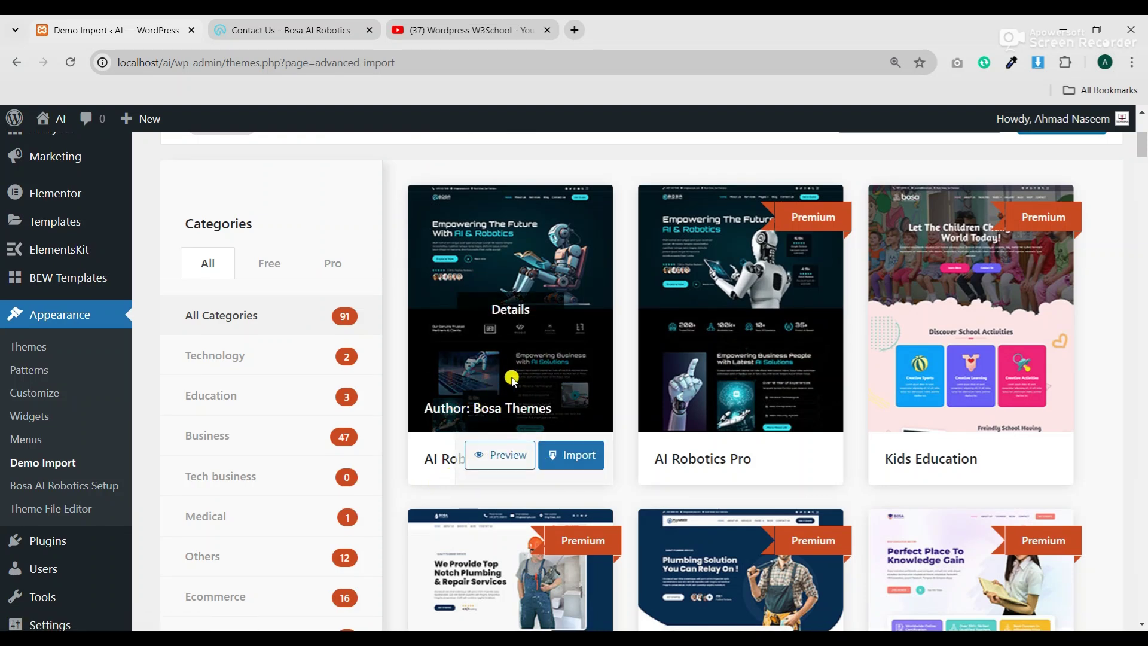
left_click(573, 460)
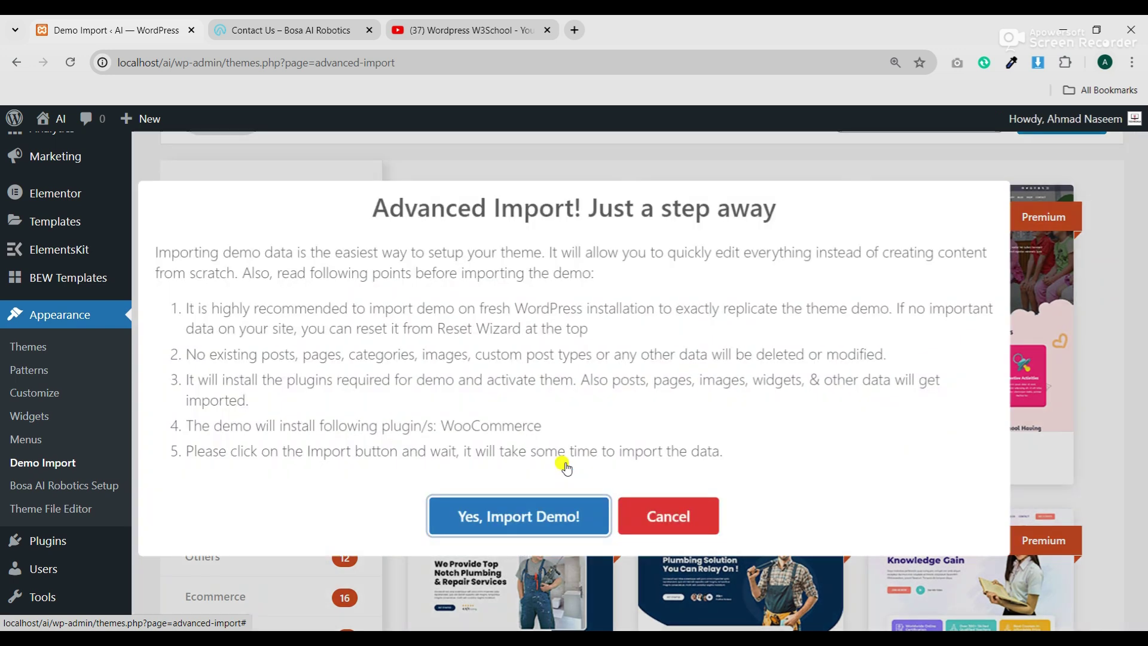
left_click(536, 518)
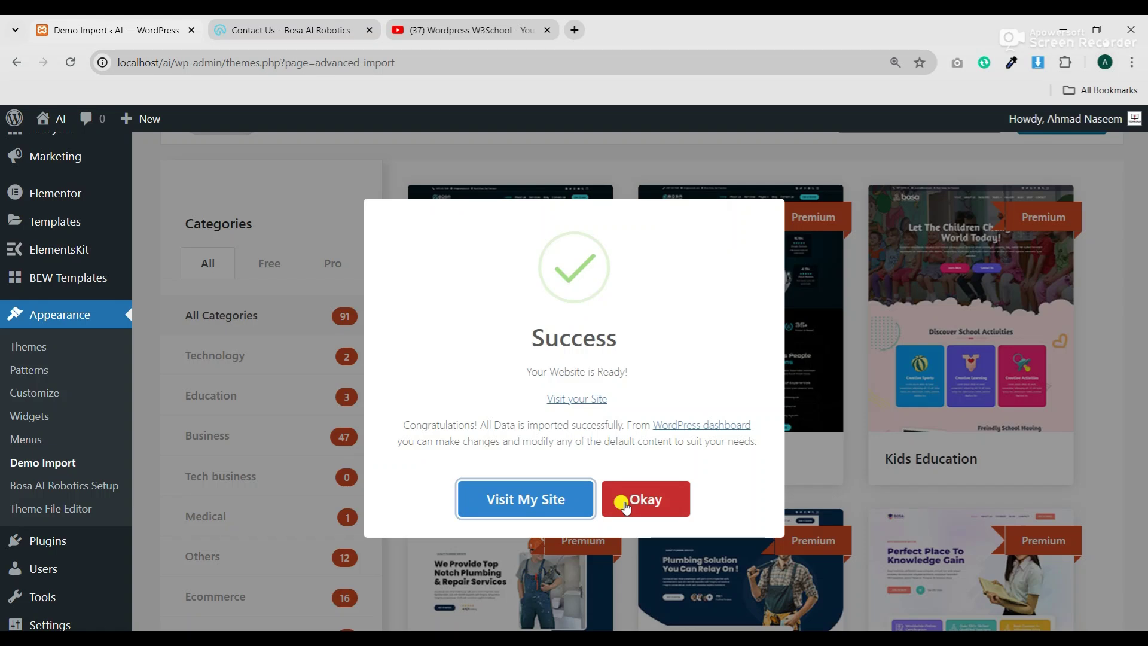
- Visit the imported site in a new tab and close the Bosa demo and YouTube tabs
left_click(514, 506)
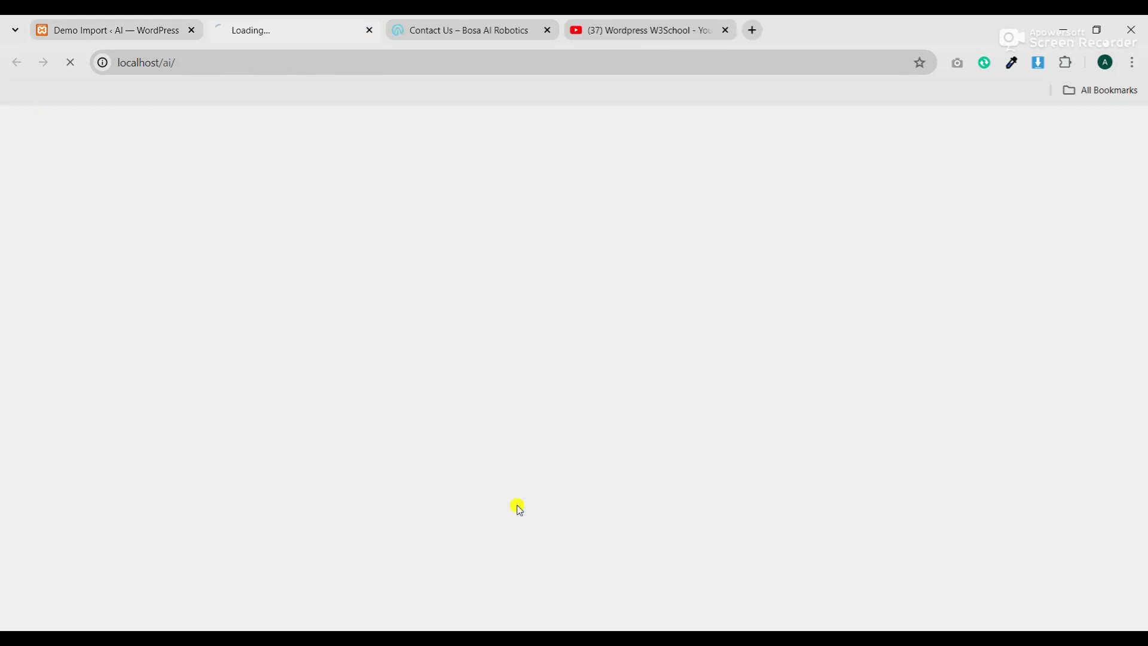
left_click(549, 31)
left_click(546, 31)
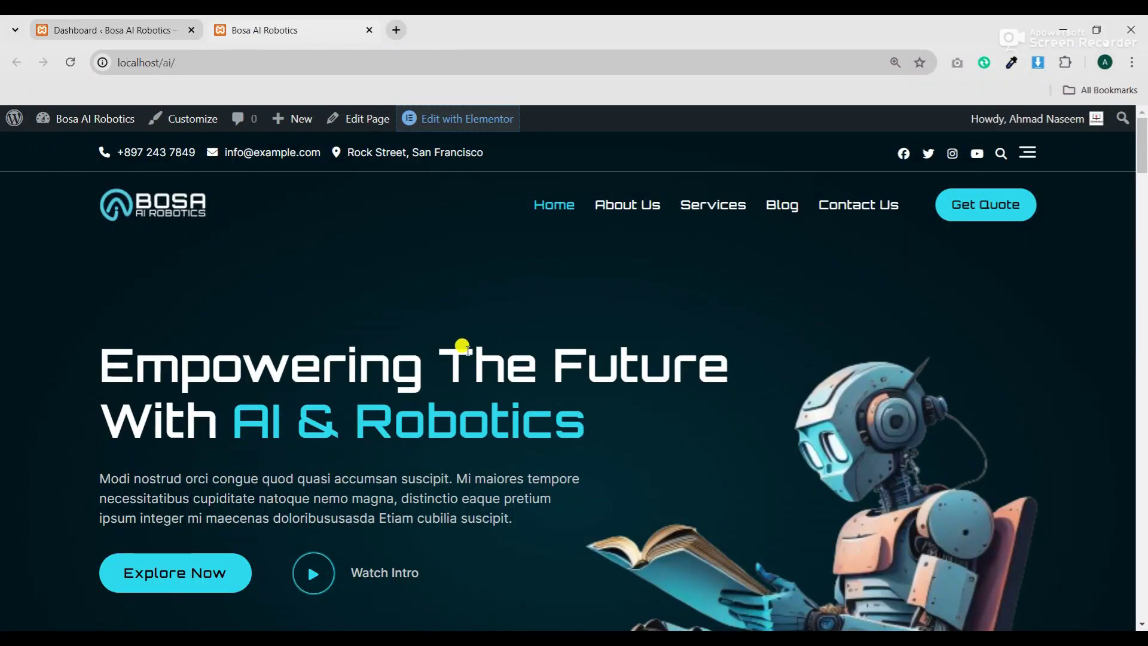
- Review the imported home page from the hero section down to the footer
scroll(490, 377, "down", 5)
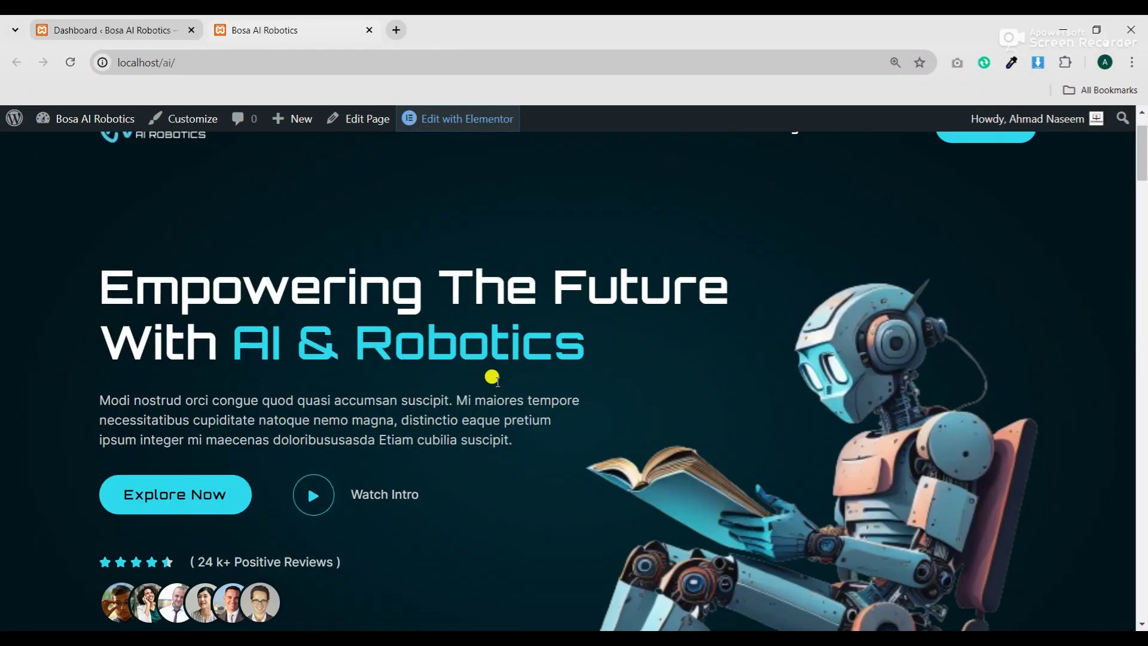
scroll(500, 383, "down", 5)
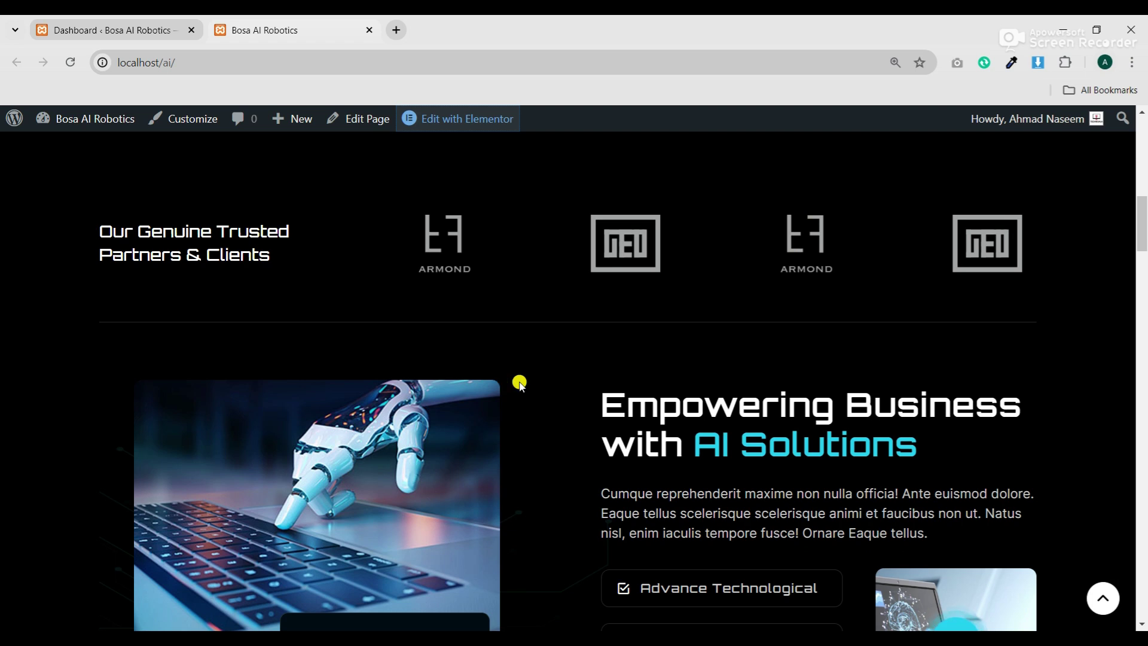
scroll(528, 384, "down", 12)
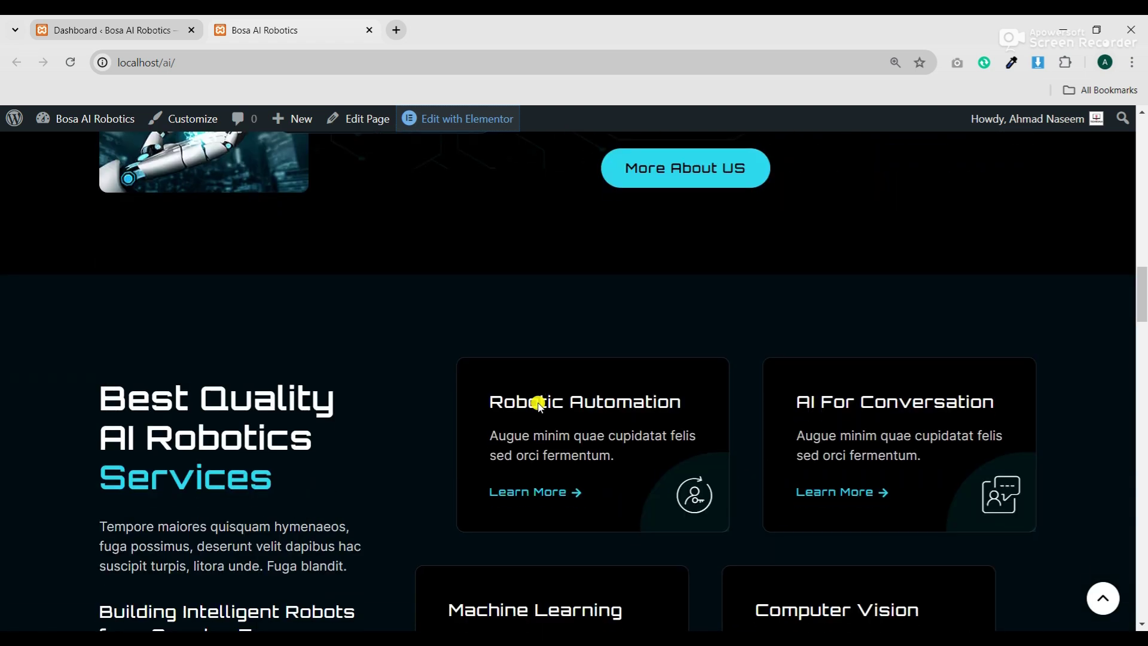
scroll(533, 396, "down", 18)
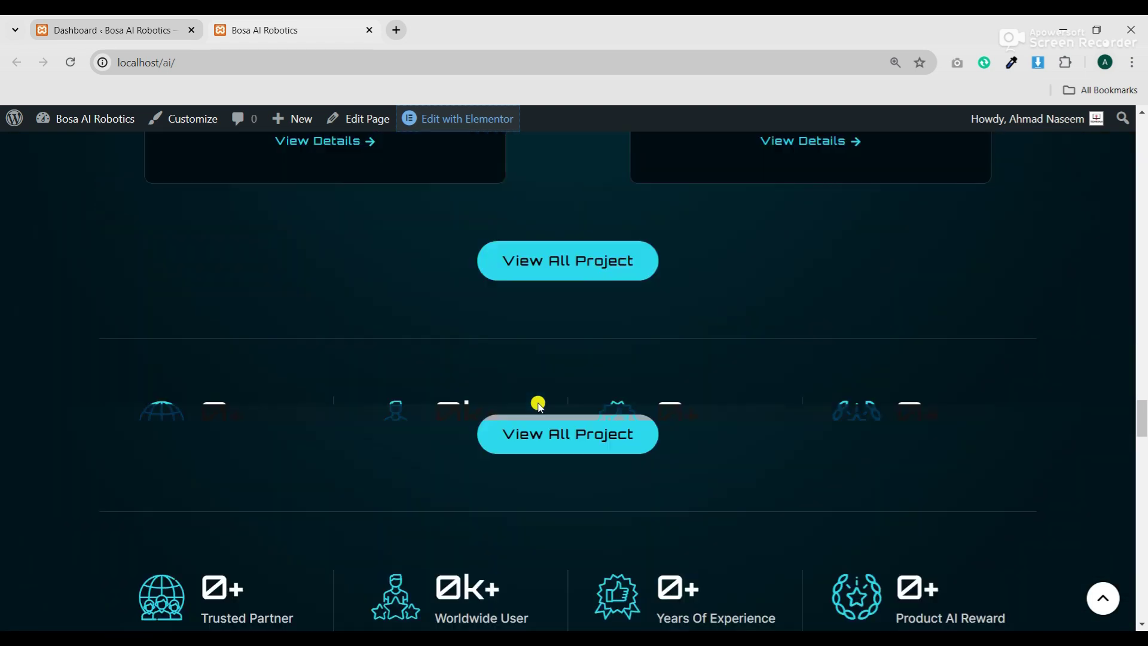
scroll(538, 403, "down", 10)
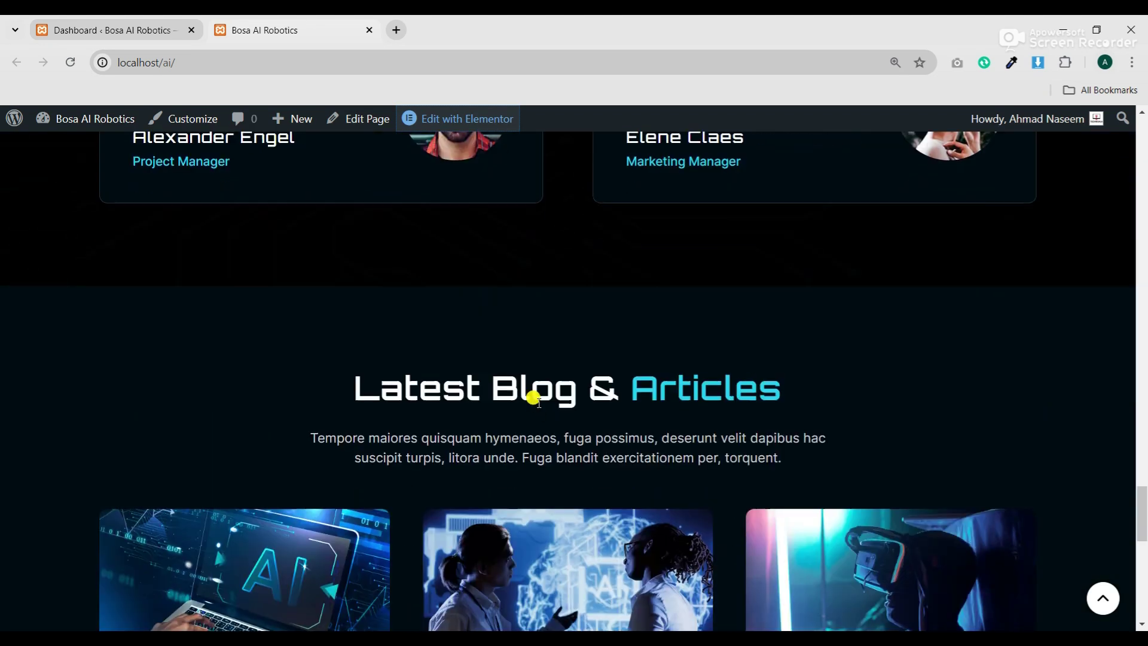
scroll(532, 398, "down", 9)
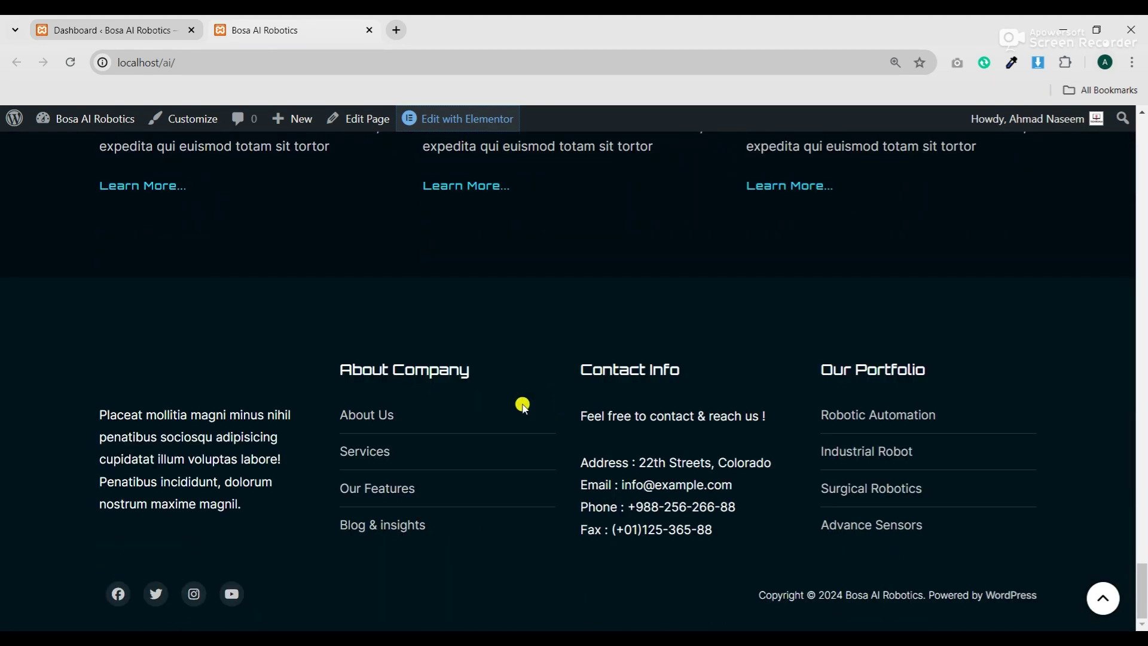
- Open the home page for editing with Elementor in a new tab and switch to it
right_click(461, 124)
left_click(482, 136)
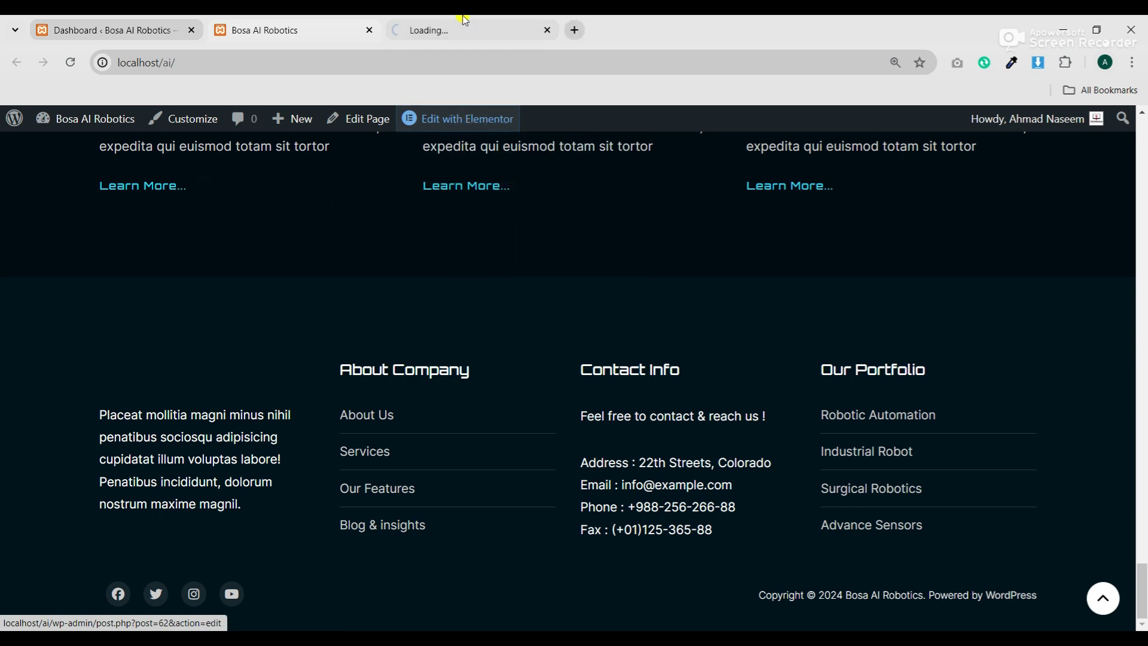
left_click(464, 30)
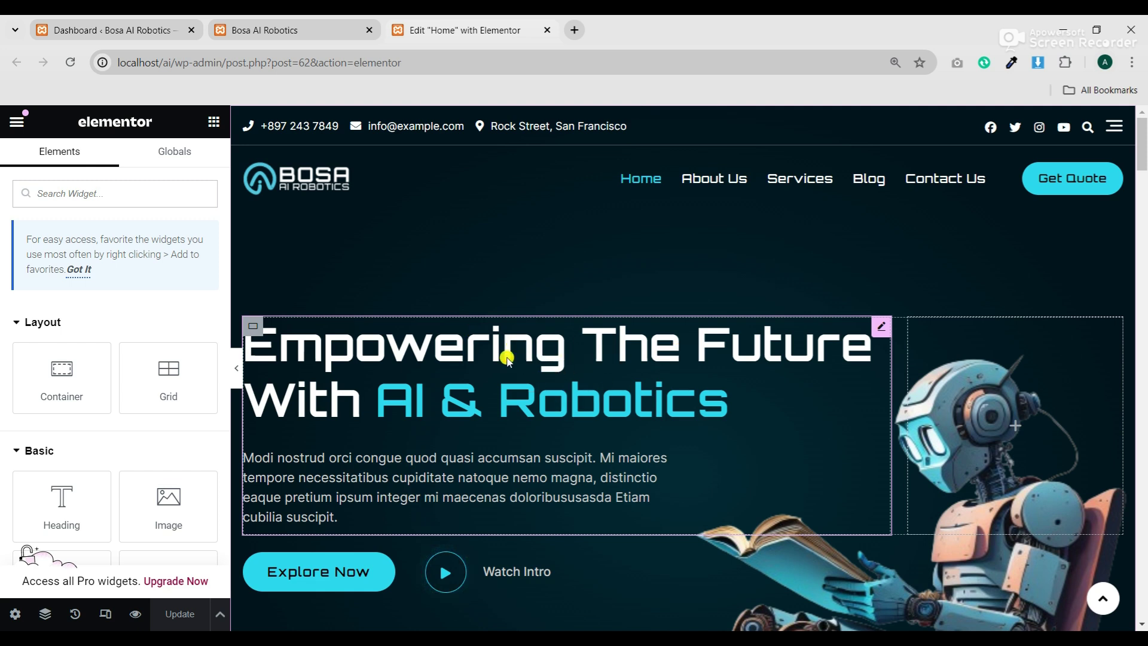
- Open the hero heading for editing and examine its title and title description text
left_click(878, 333)
left_click_drag(131, 275, 36, 275)
left_click(36, 275)
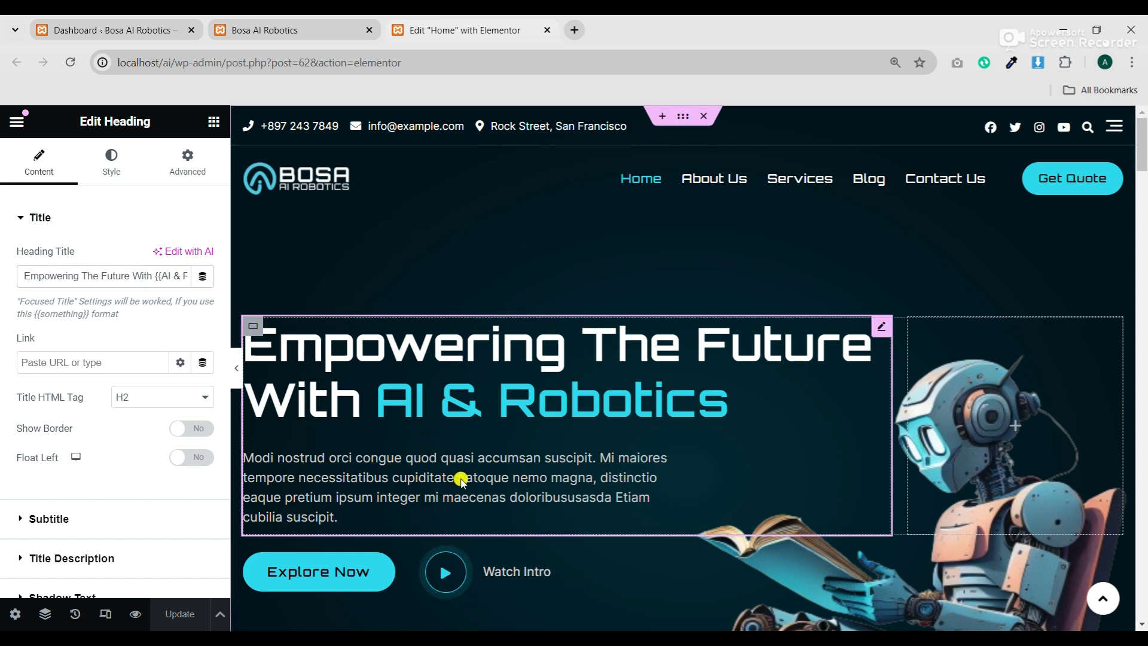
scroll(151, 464, "down", 3)
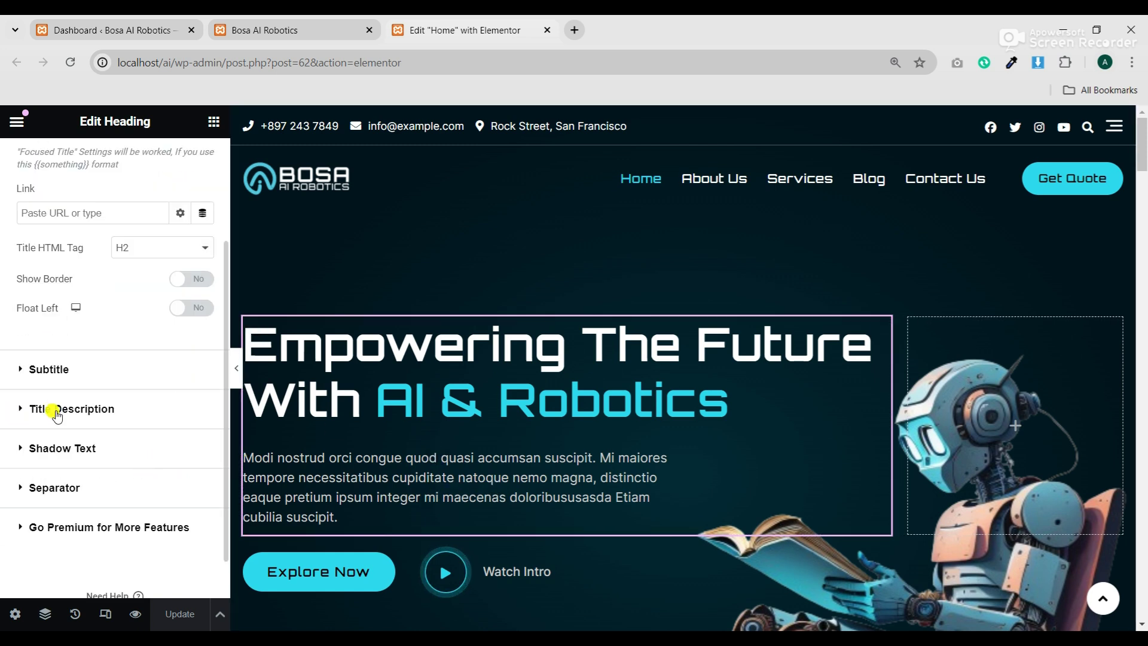
left_click(74, 409)
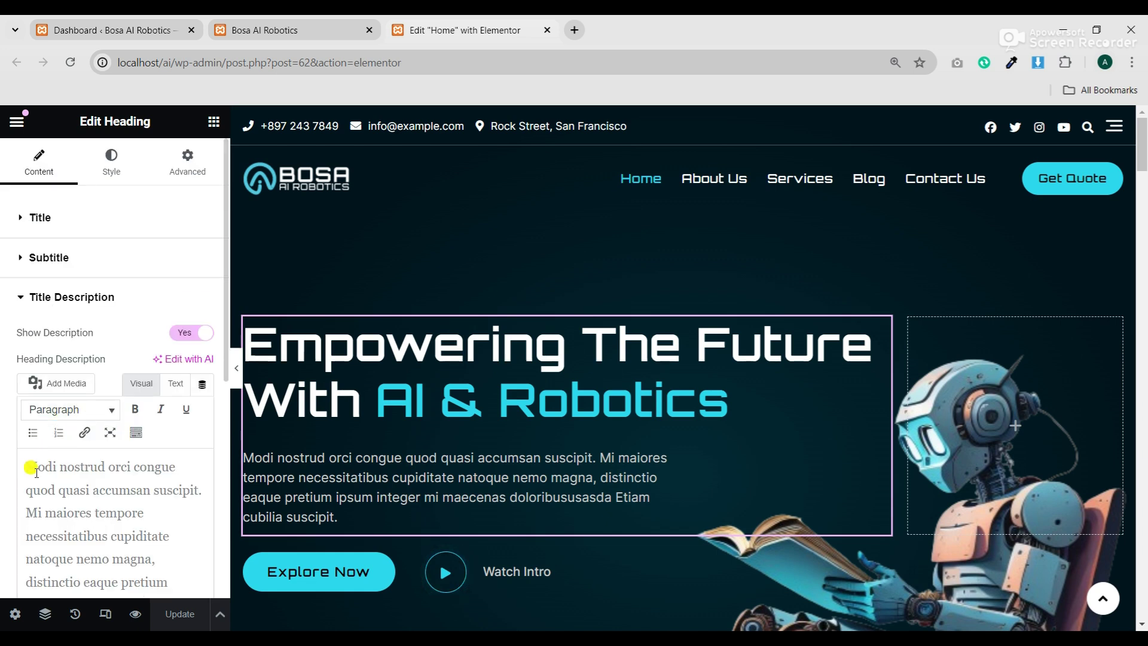
left_click_drag(23, 466, 143, 516)
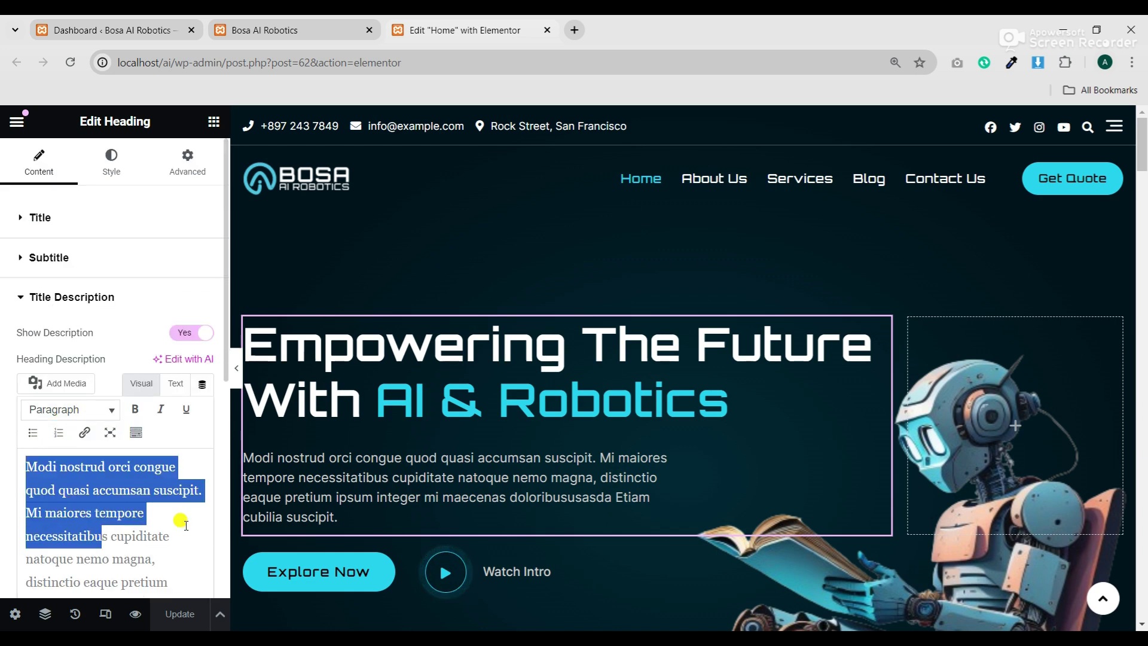
- Examine the image settings of the last reviewer photo and of the seated robot image in the hero section
scroll(517, 429, "down", 3)
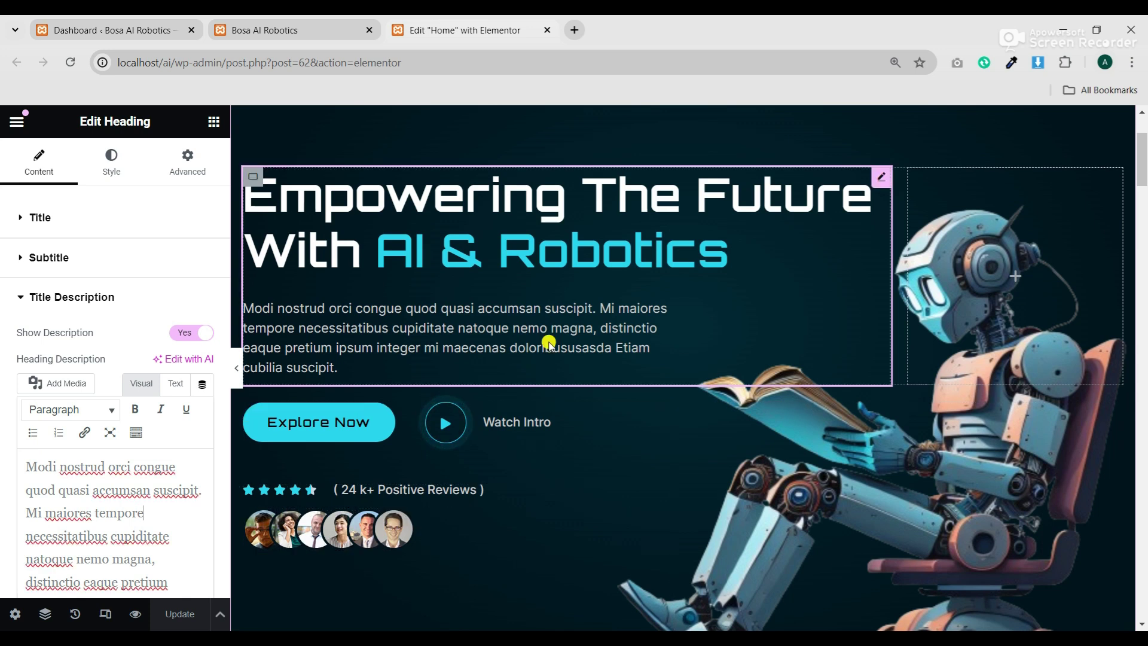
left_click(398, 526)
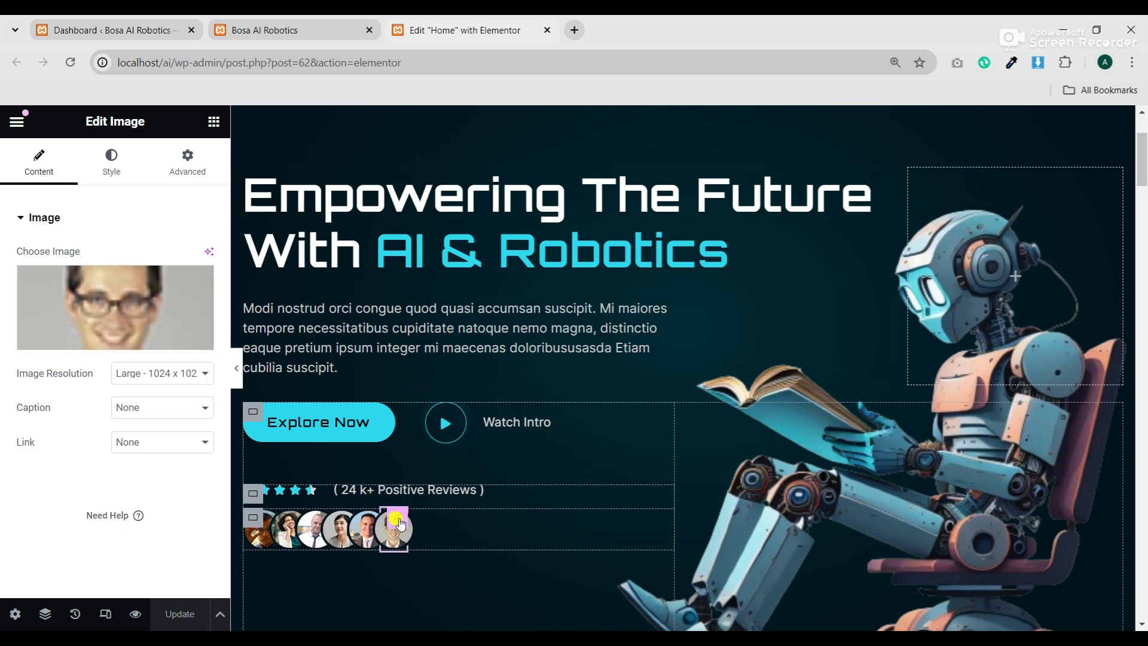
mouse_move(89, 328)
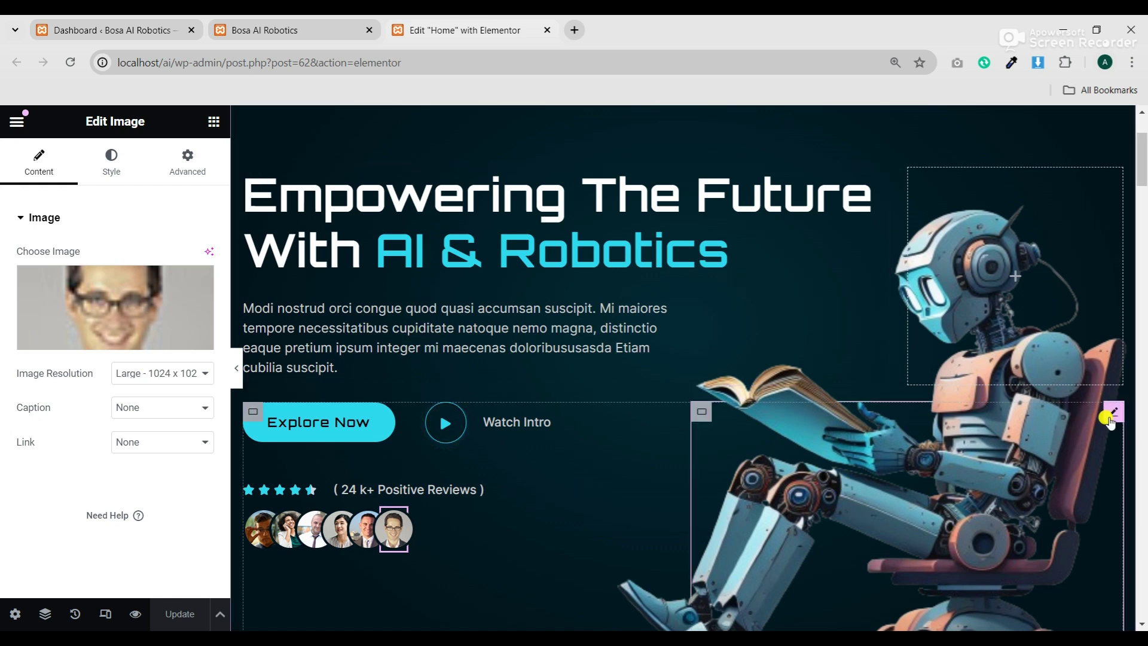
left_click(1111, 417)
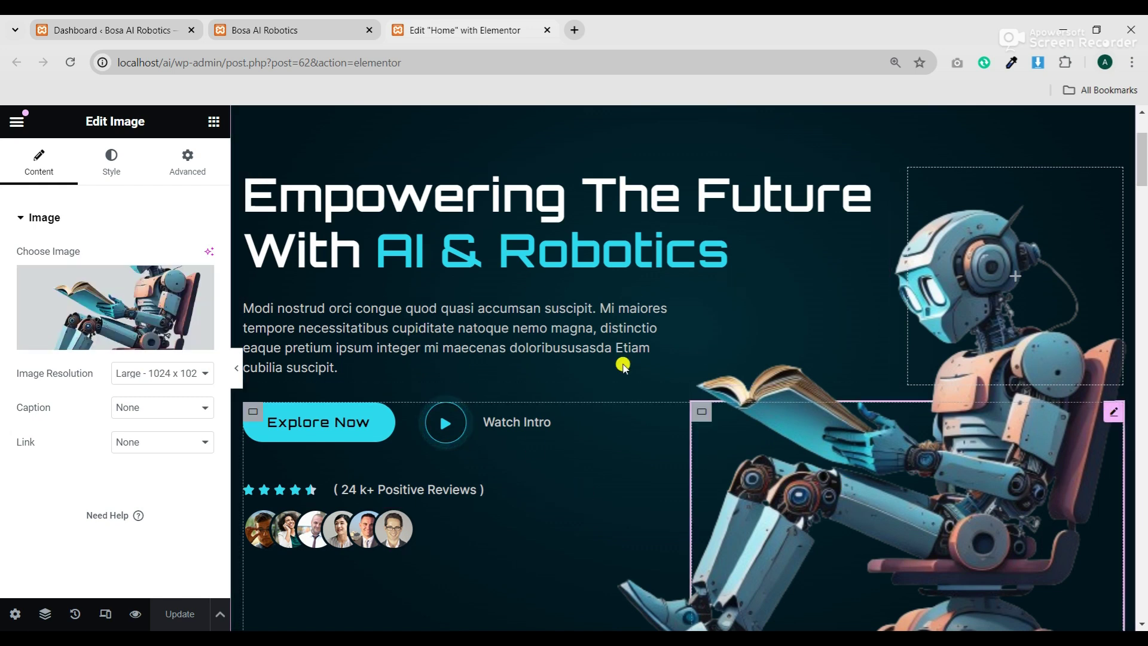
mouse_move(114, 326)
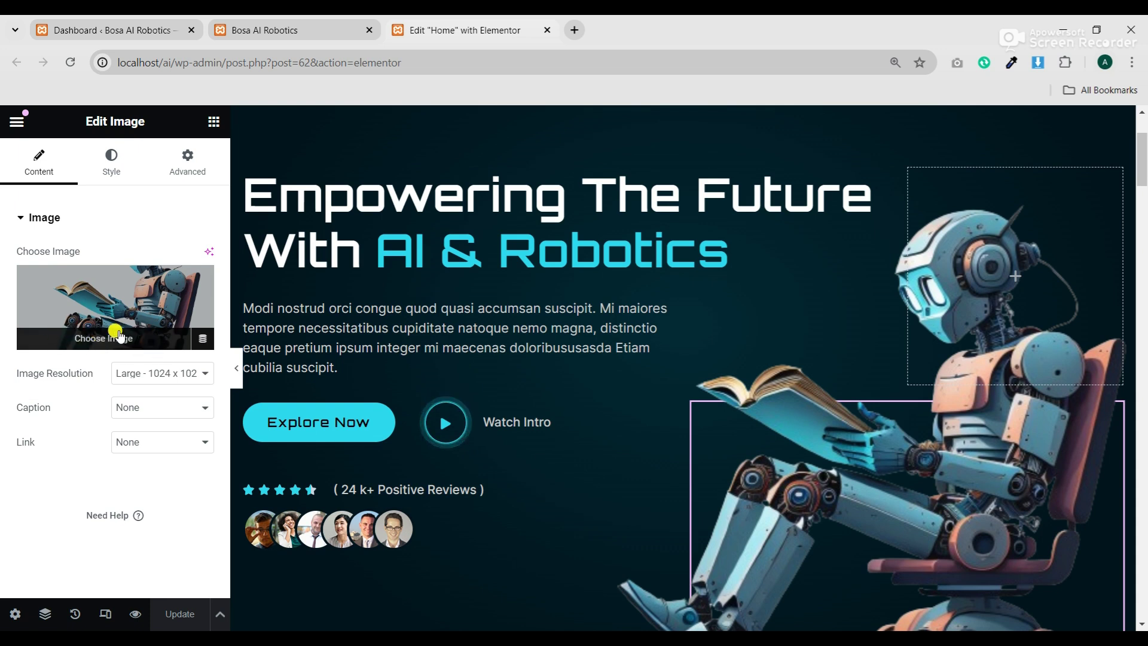
- Look over the partners and AI Solutions sections in the editor and return to the start of the page
scroll(517, 379, "down", 5)
scroll(516, 379, "down", 6)
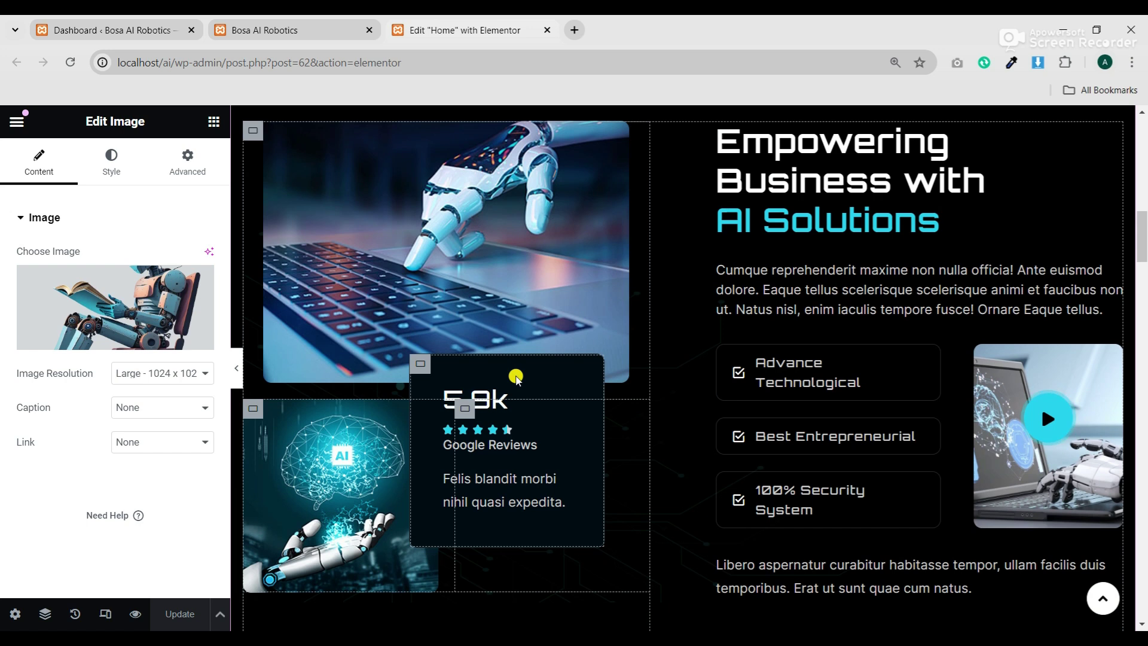
scroll(566, 387, "down", 1)
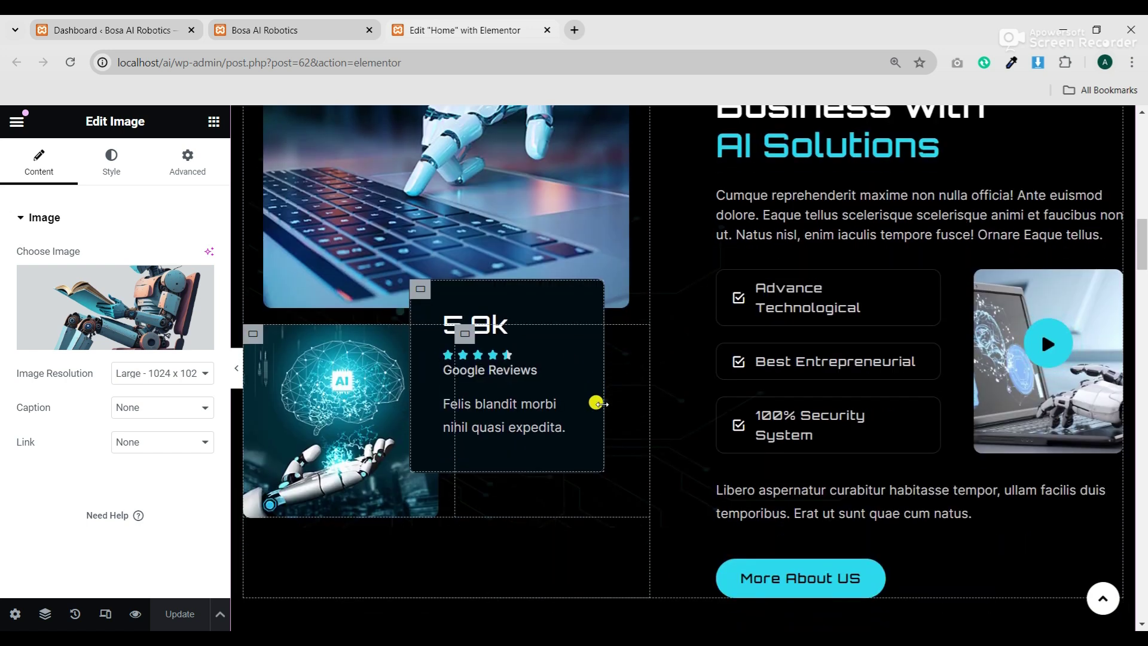
scroll(596, 403, "up", 12)
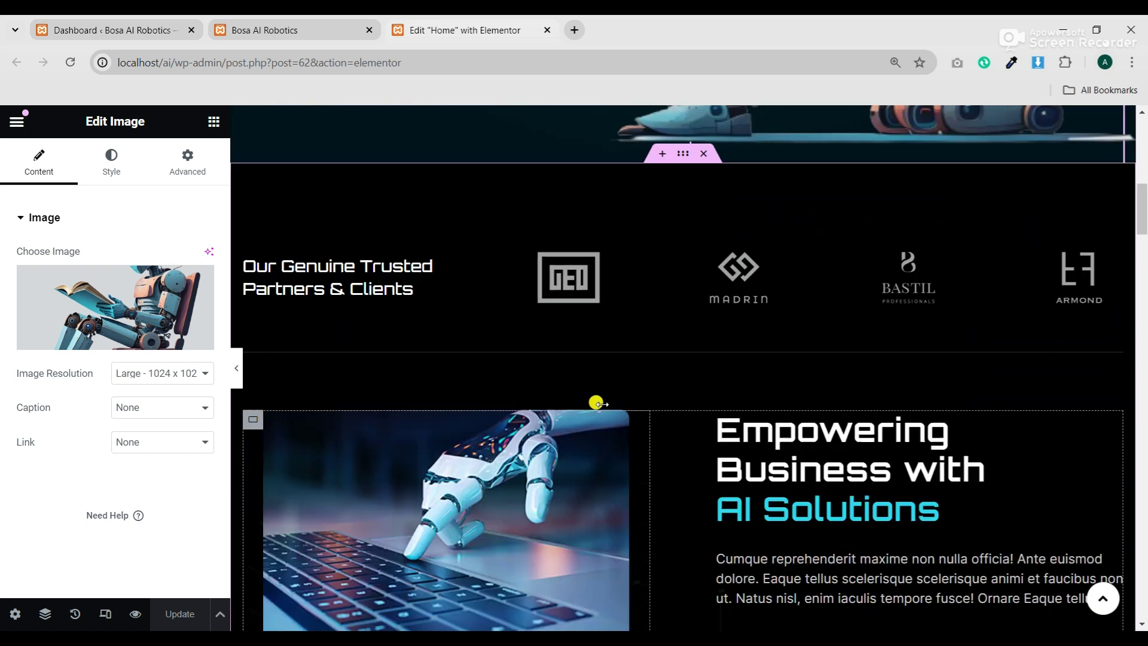
scroll(596, 403, "up", 3)
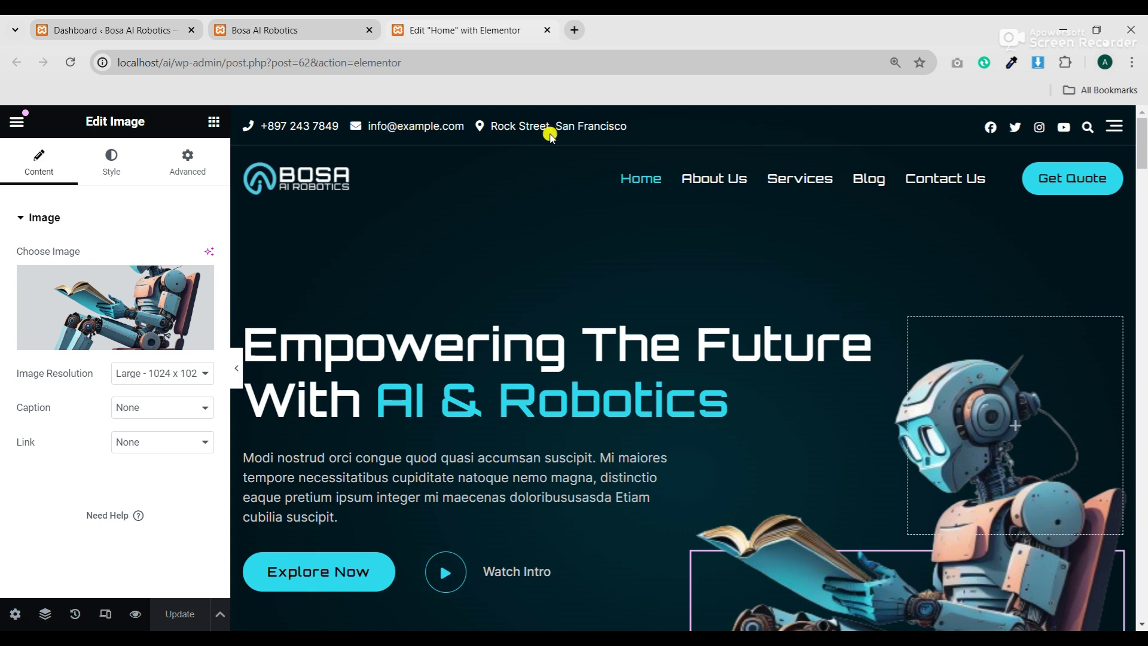
- Open the theme Customizer from the WordPress dashboard and check the logo options under Site Identity
left_click(86, 31)
scroll(41, 400, "down", 5)
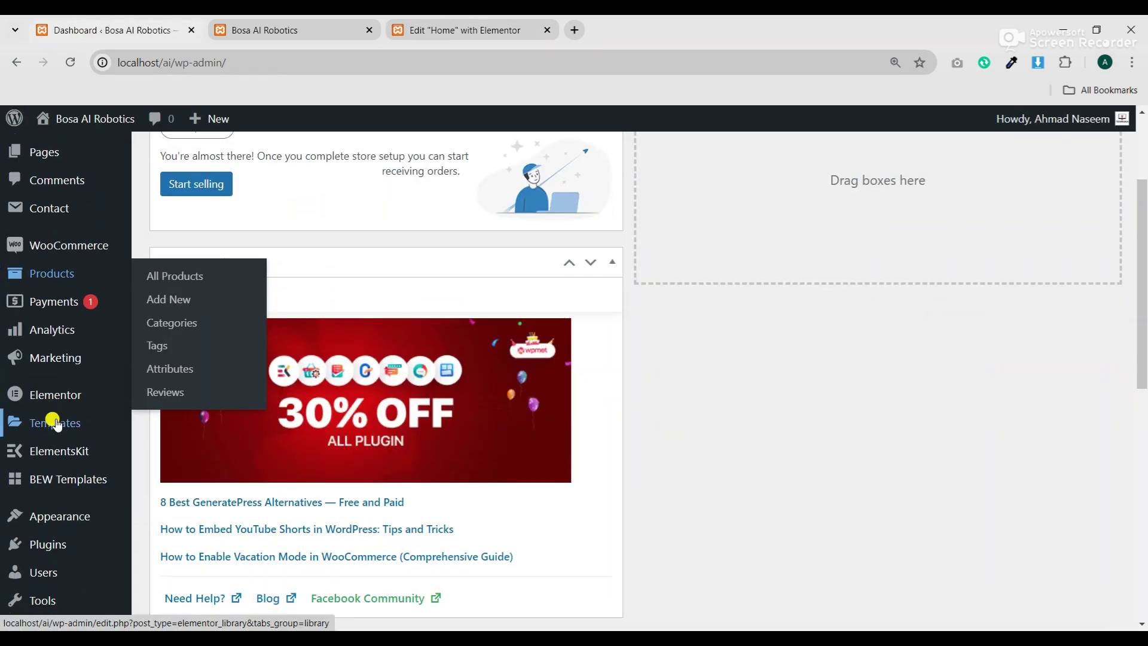
mouse_move(31, 469)
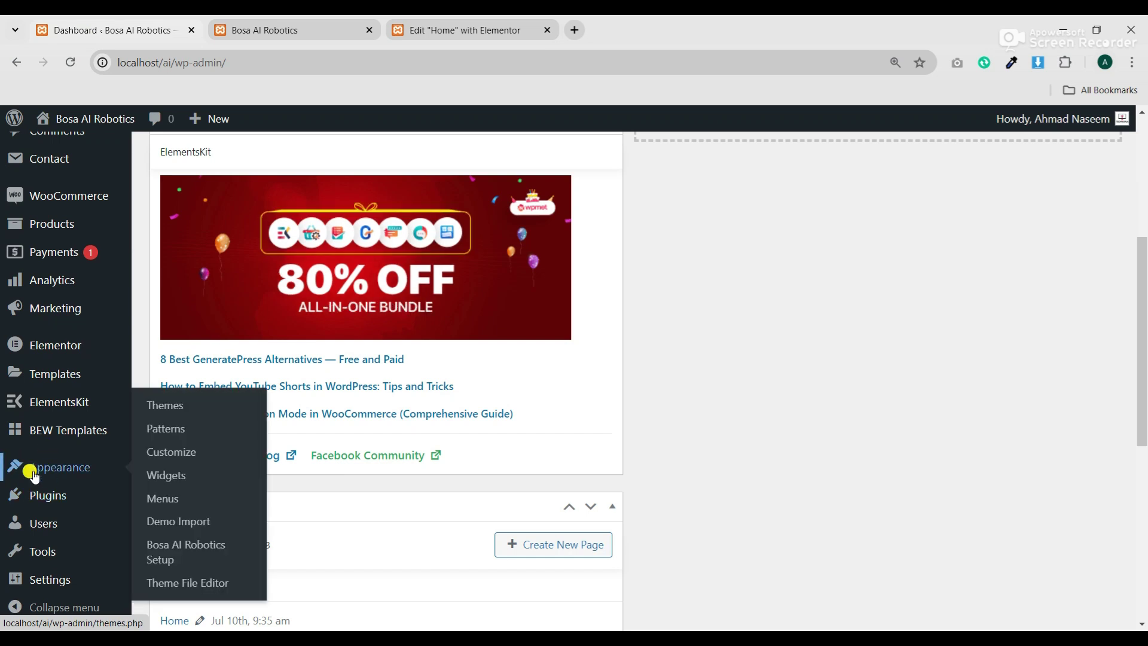
left_click(162, 453)
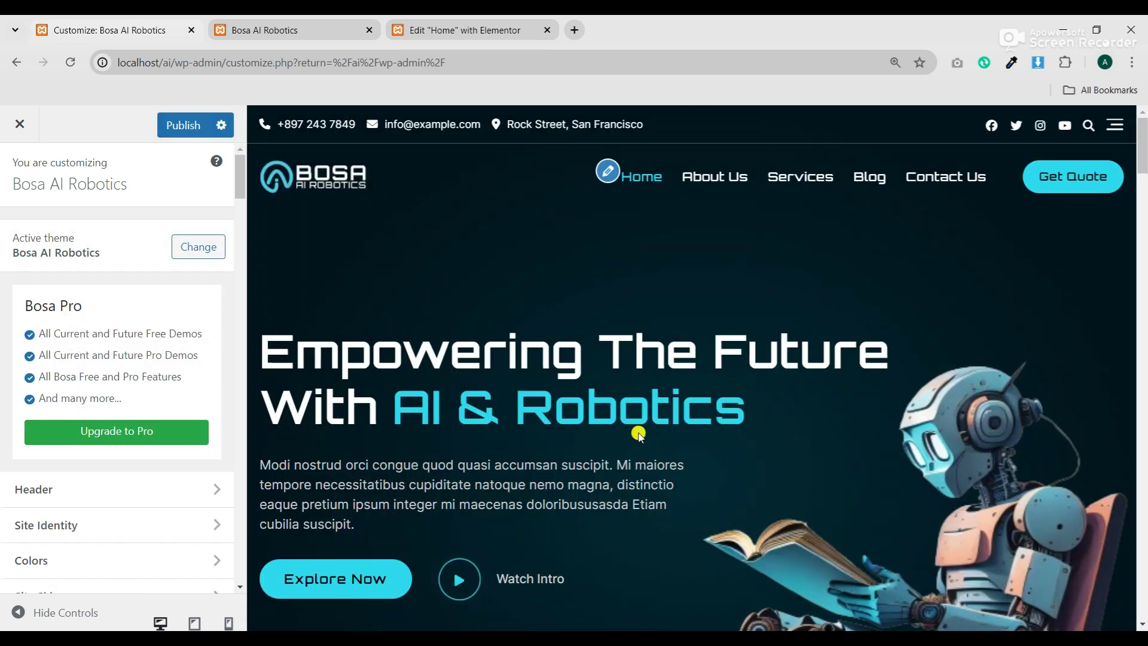
left_click(63, 526)
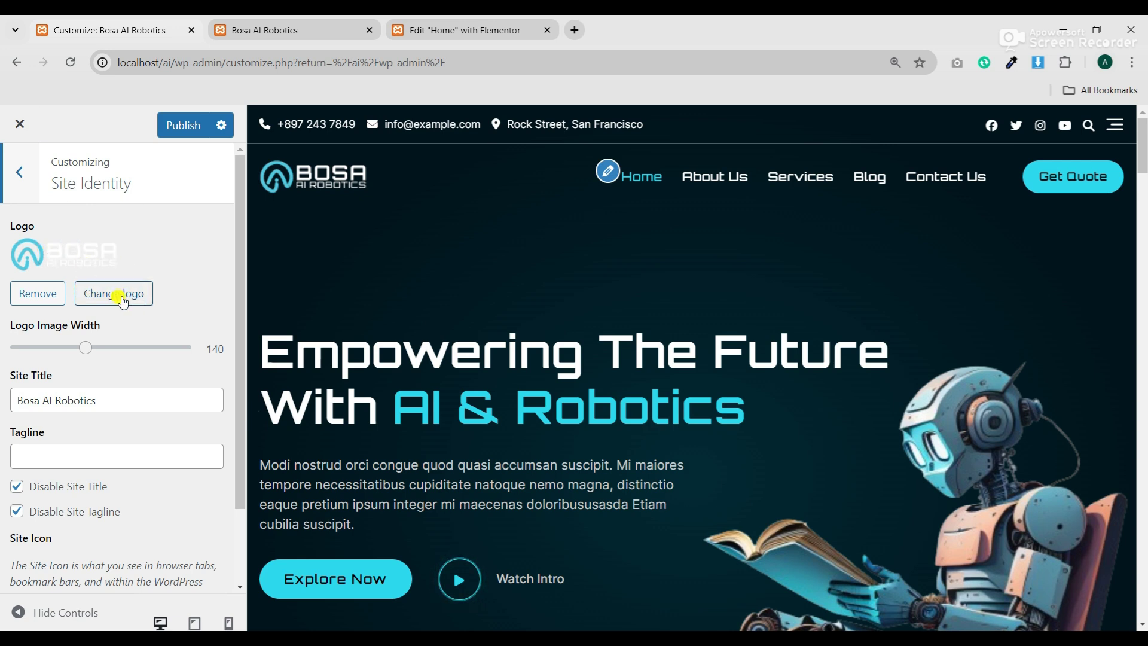
left_click(20, 174)
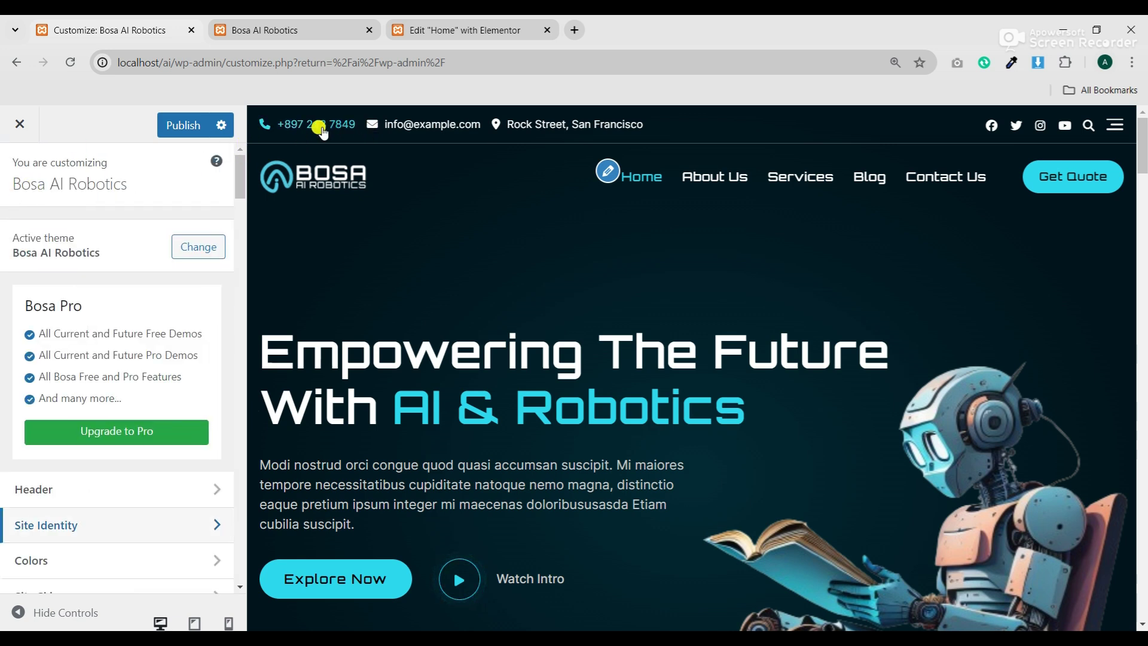
- Open the header style settings and examine the phone number, email and address fields in the contact details options
scroll(66, 377, "down", 3)
left_click(53, 337)
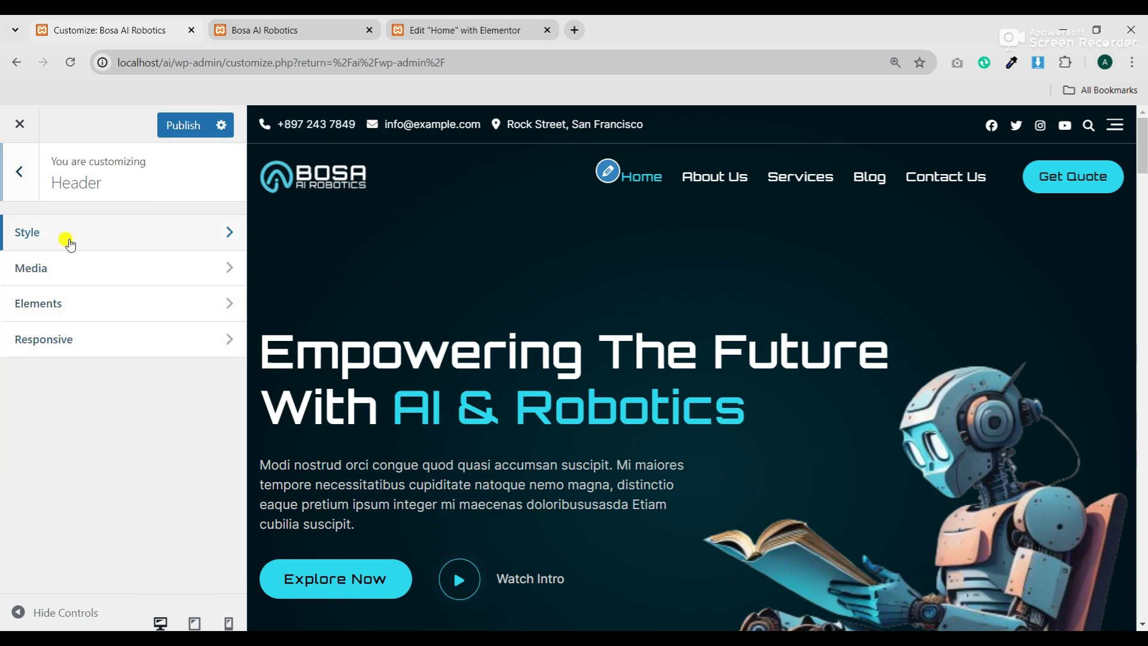
left_click(70, 239)
scroll(98, 358, "down", 15)
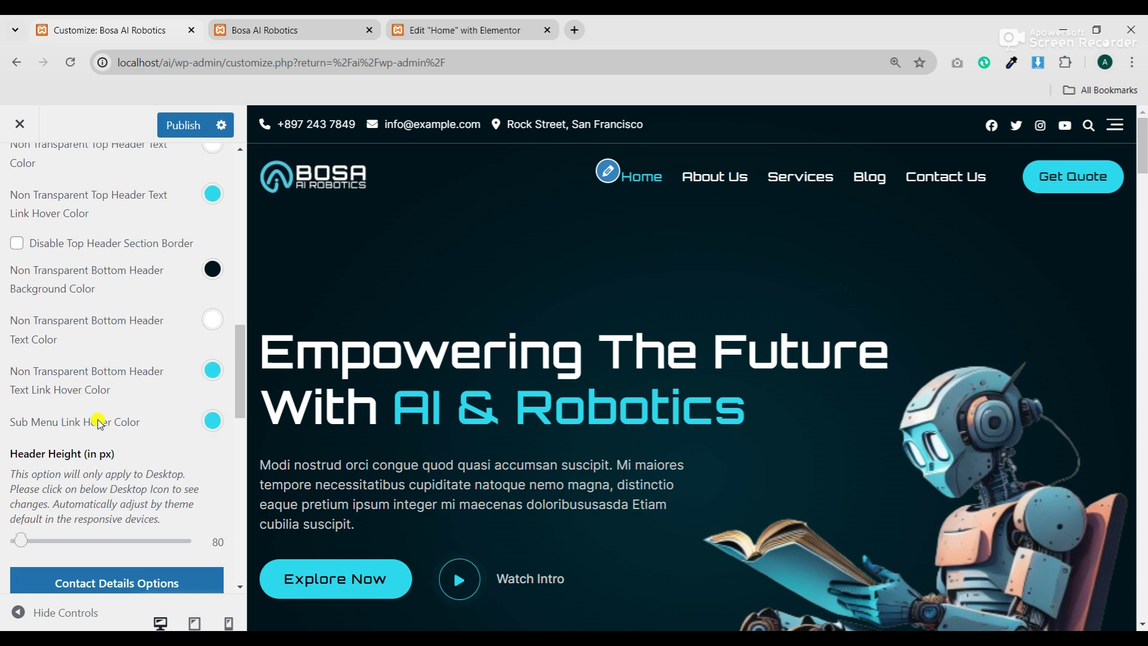
scroll(98, 418, "down", 5)
left_click_drag(89, 377, 3, 380)
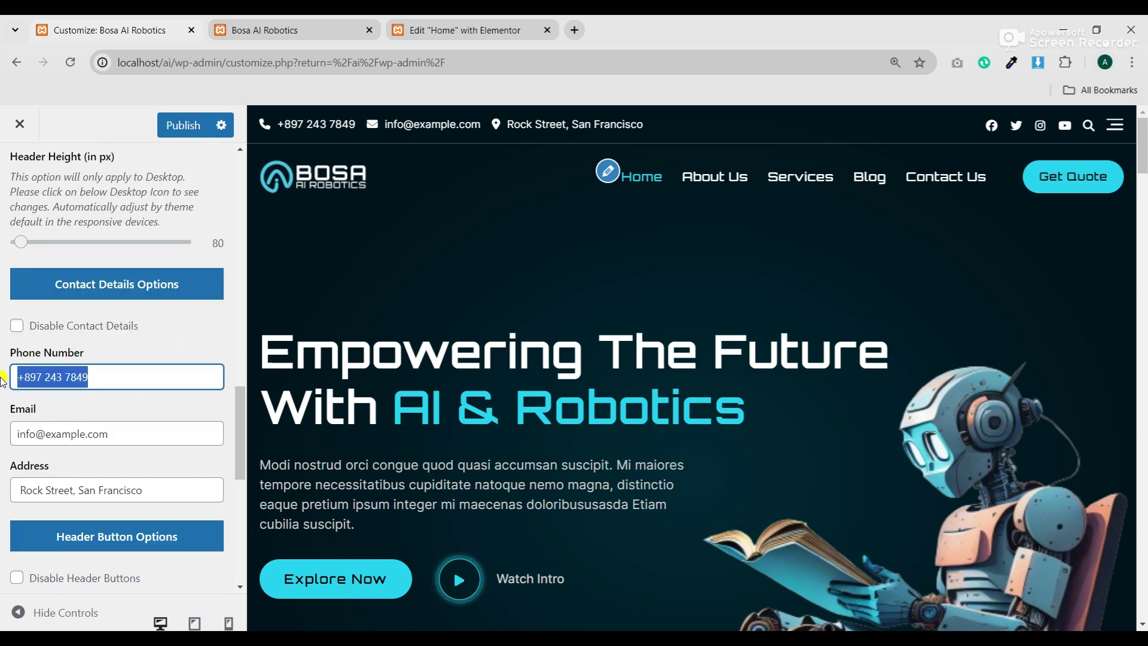
left_click_drag(128, 428, 3, 432)
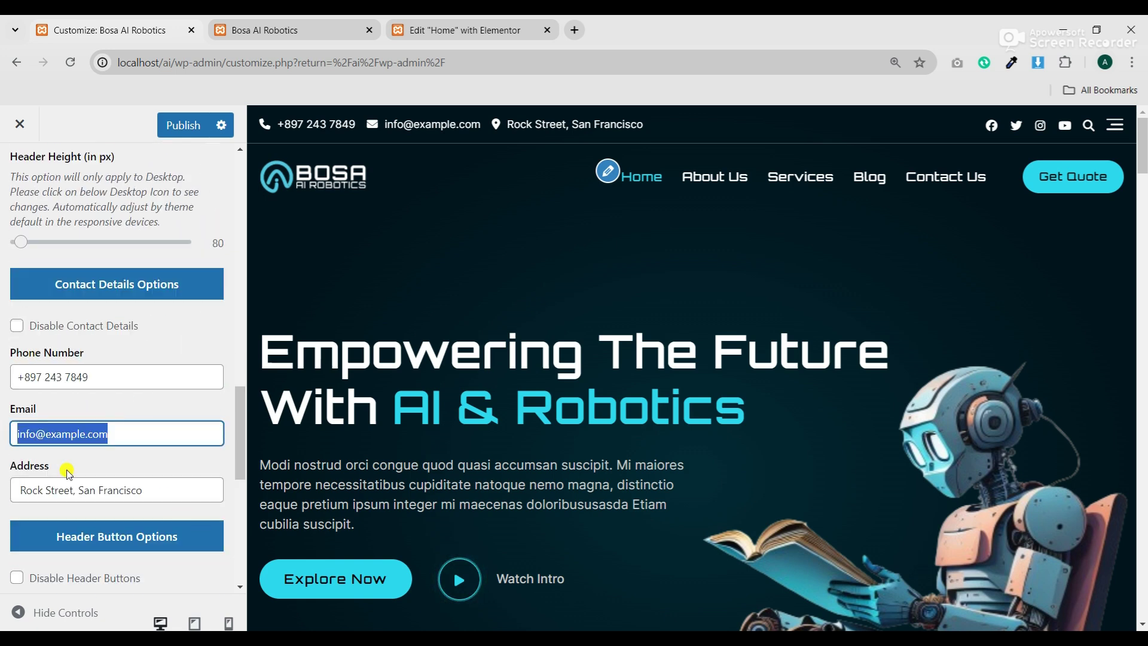
left_click_drag(147, 489, 3, 492)
scroll(121, 524, "down", 2)
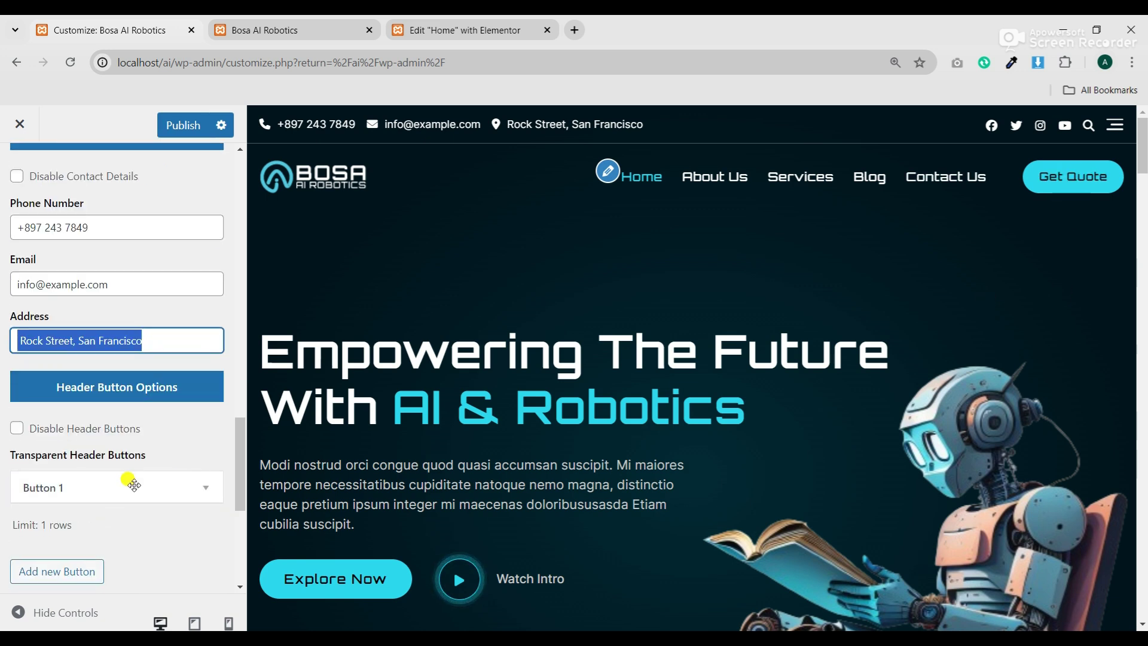
- Expand Button 1 under Transparent Header Buttons and examine its colors, button text, link and radius settings
scroll(129, 478, "down", 1)
left_click(120, 415)
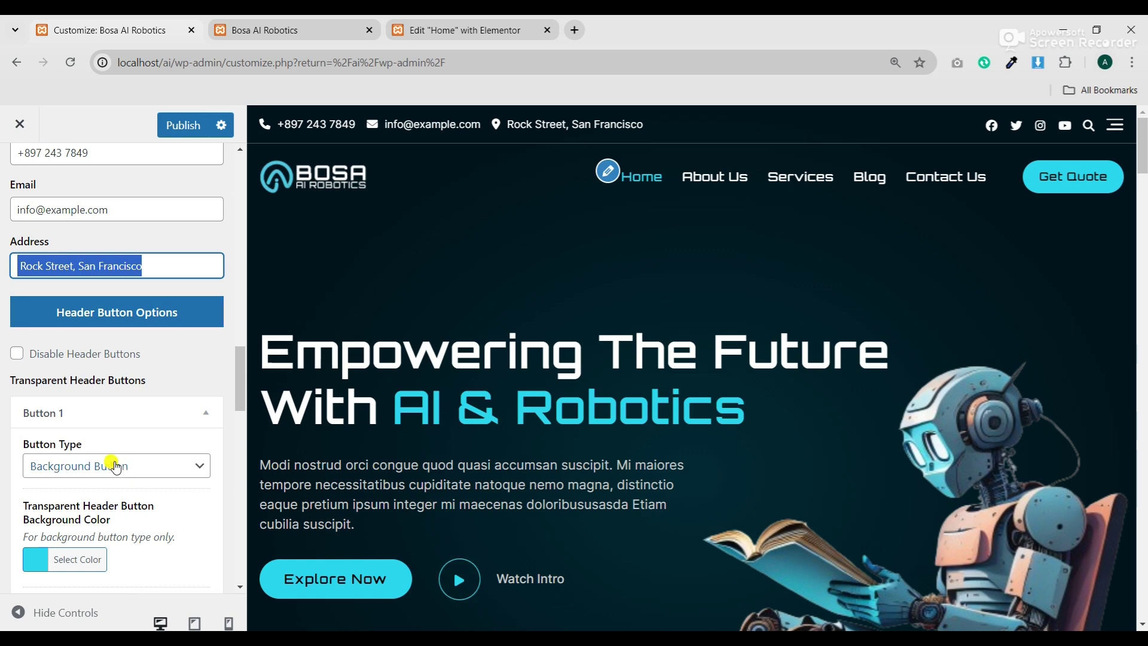
scroll(115, 484, "down", 5)
scroll(114, 499, "down", 5)
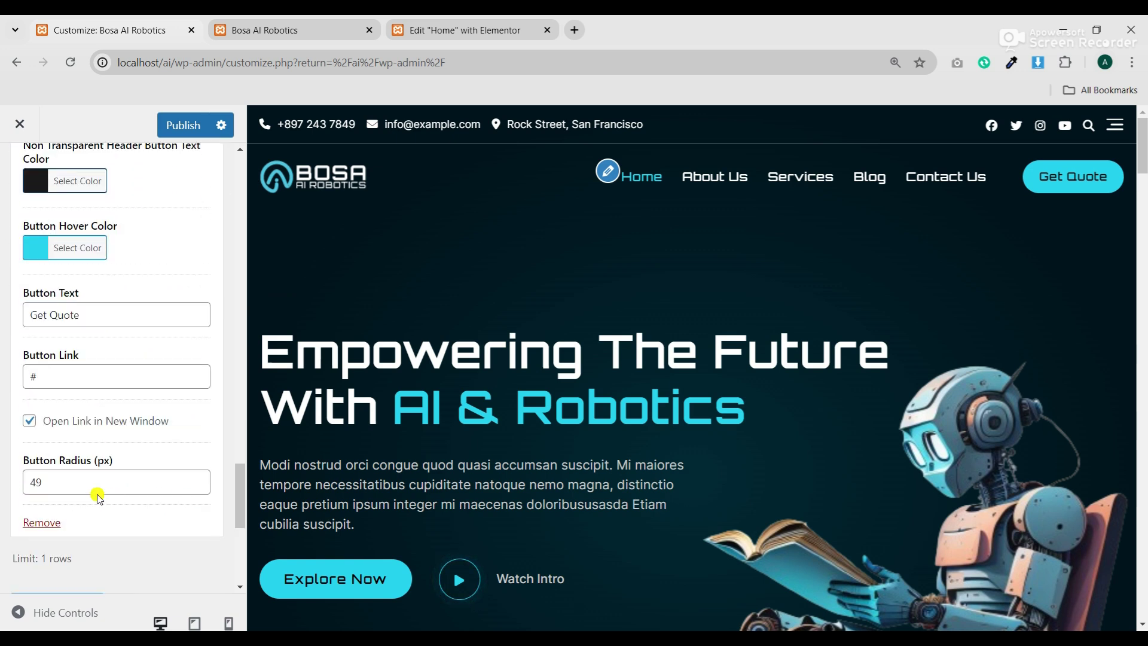
left_click_drag(82, 309, 26, 315)
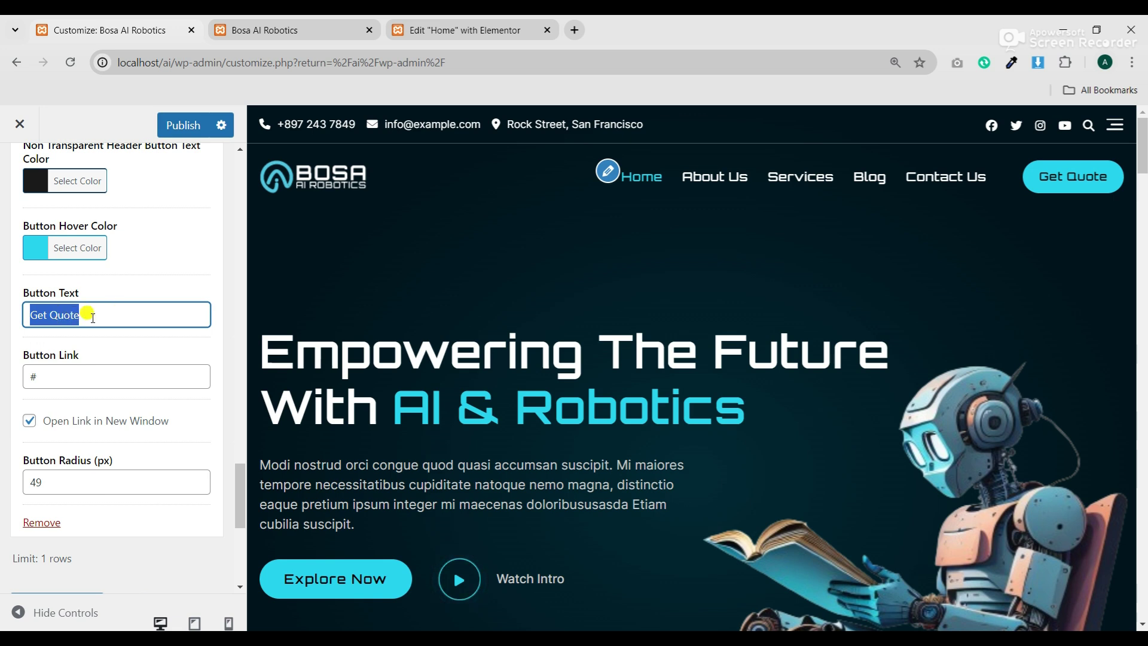
scroll(175, 374, "up", 3)
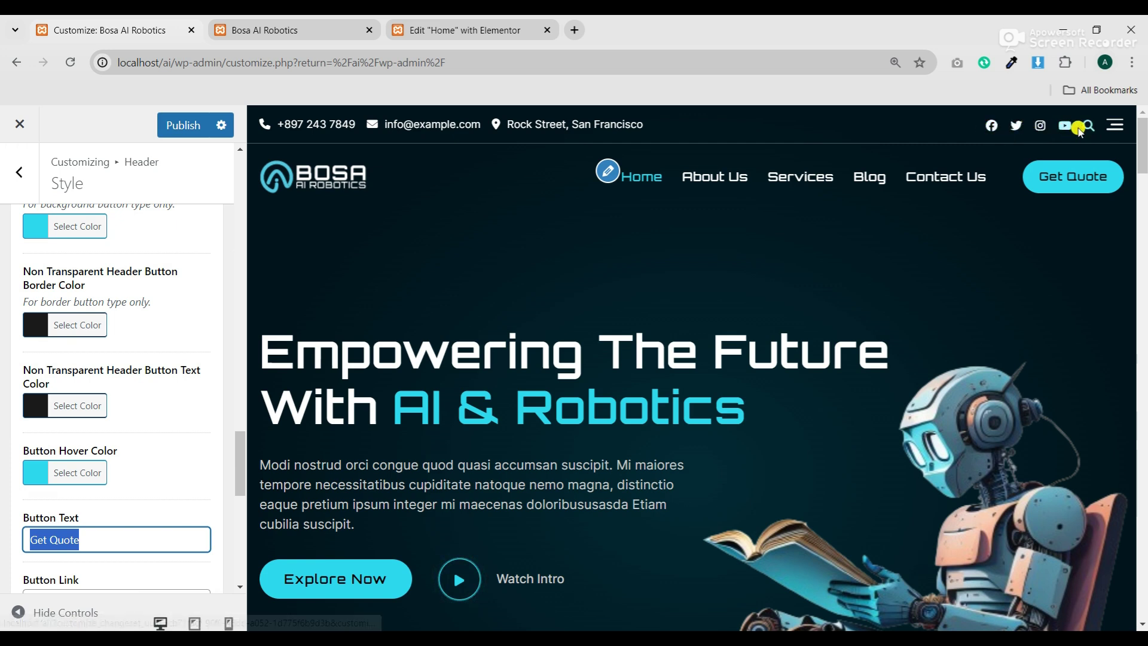
scroll(125, 354, "up", 3)
- Leave the header settings, open the Social Media elements and examine the icon and link fields of Social Link 1
left_click(17, 172)
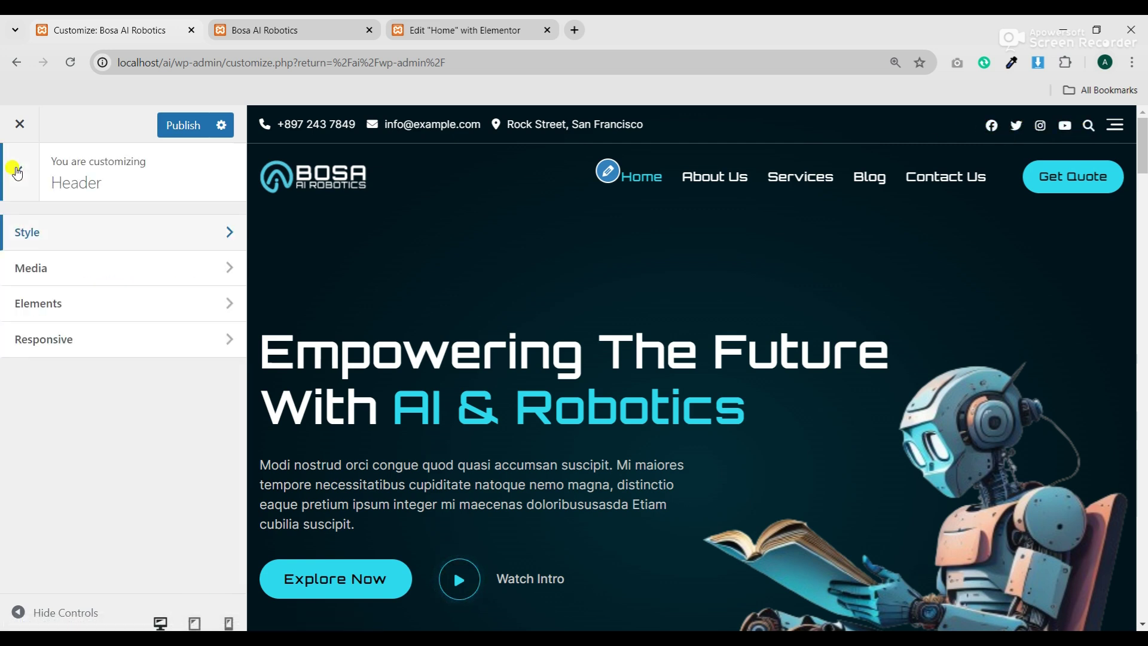
left_click(24, 190)
scroll(81, 460, "down", 5)
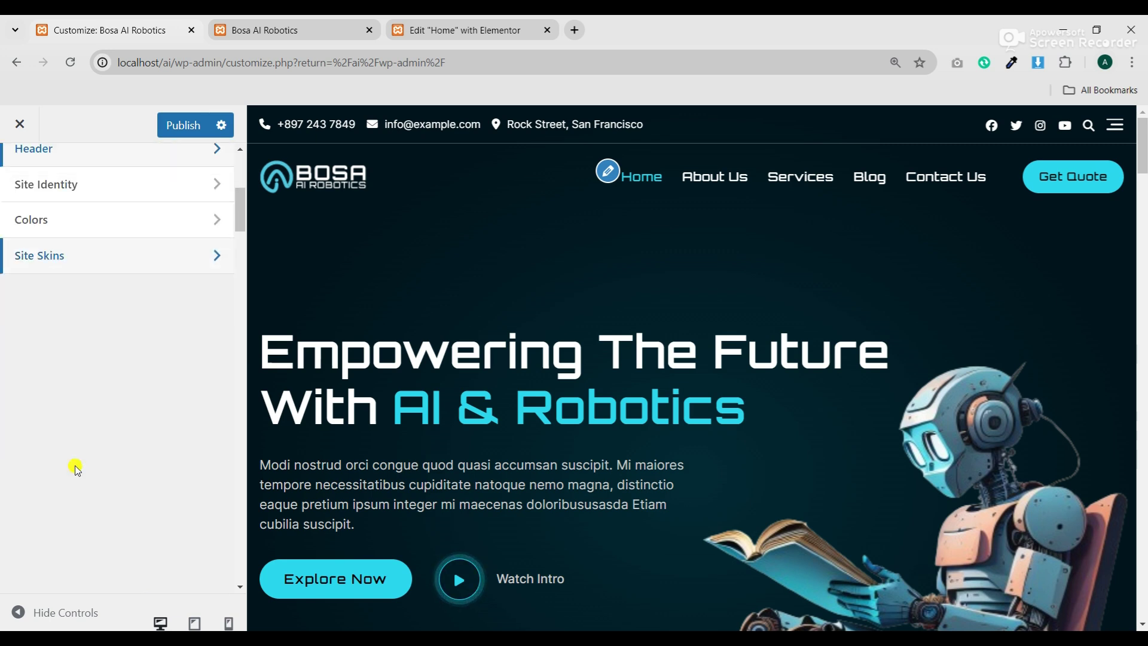
scroll(77, 466, "down", 5)
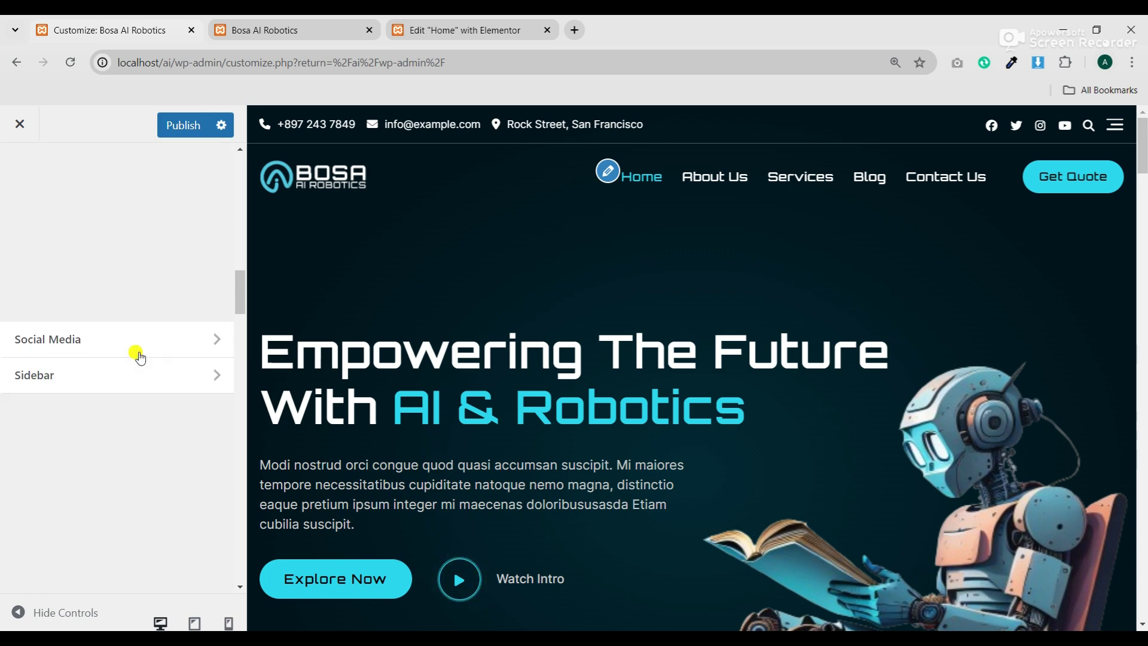
left_click(100, 350)
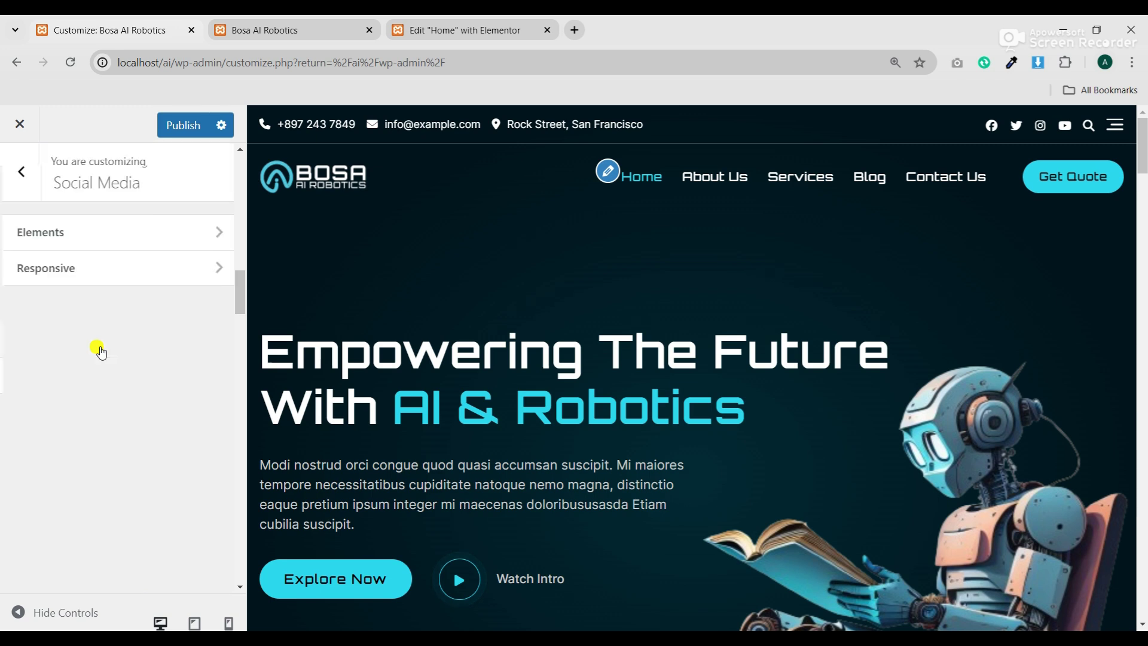
left_click(78, 235)
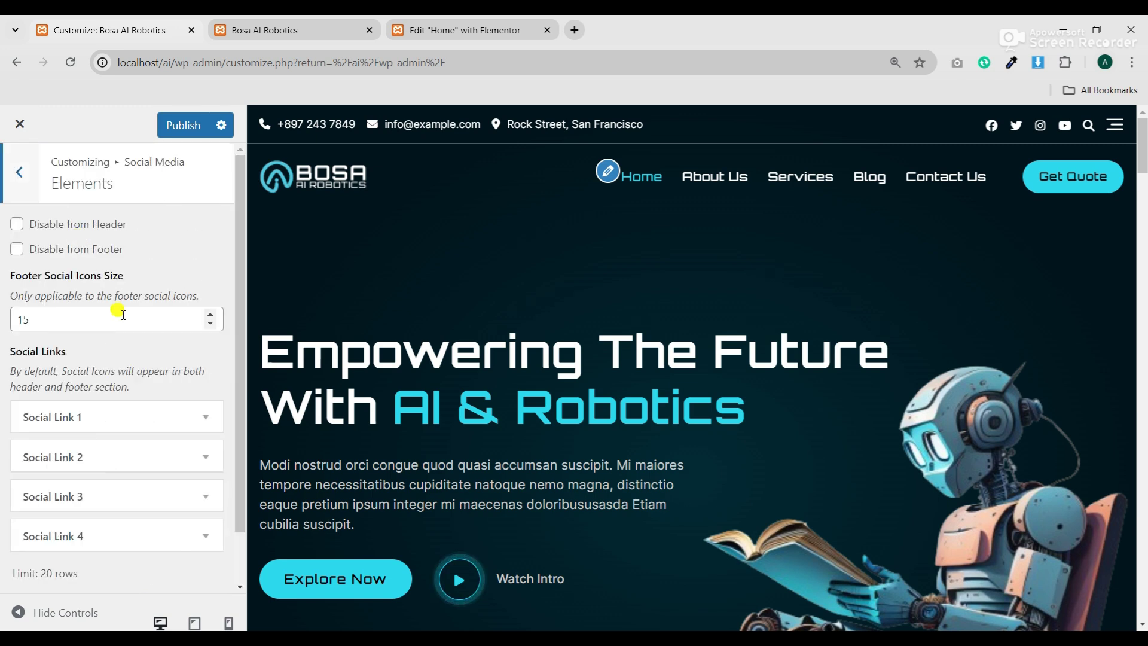
scroll(120, 323, "down", 1)
left_click(191, 357)
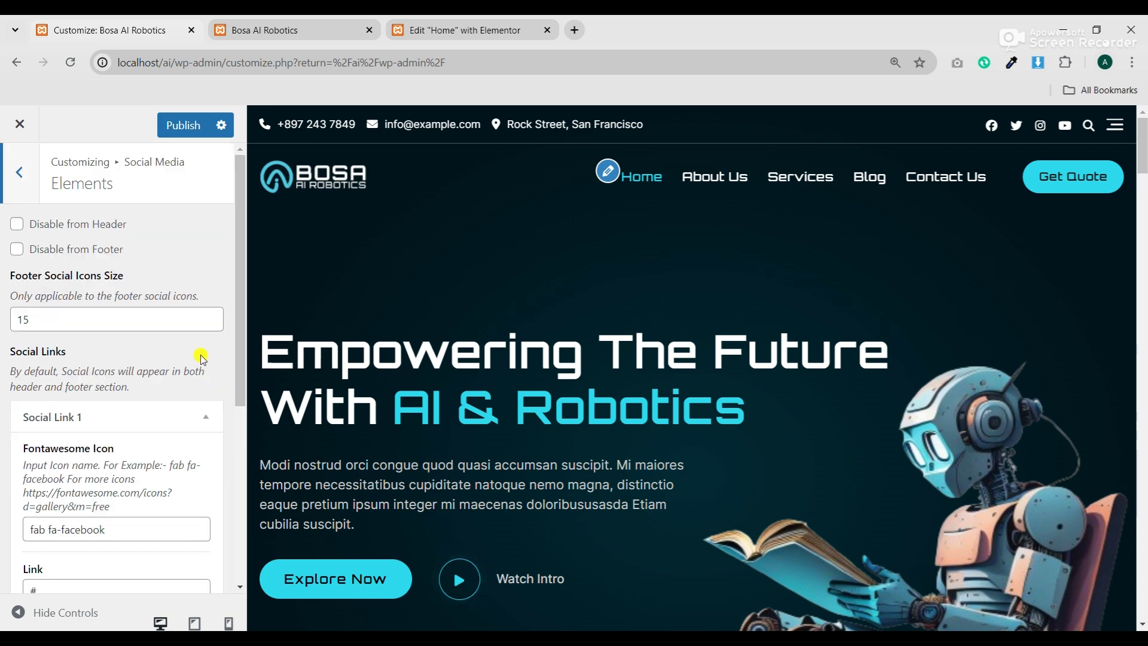
scroll(77, 406, "down", 2)
left_click_drag(43, 442, 24, 443)
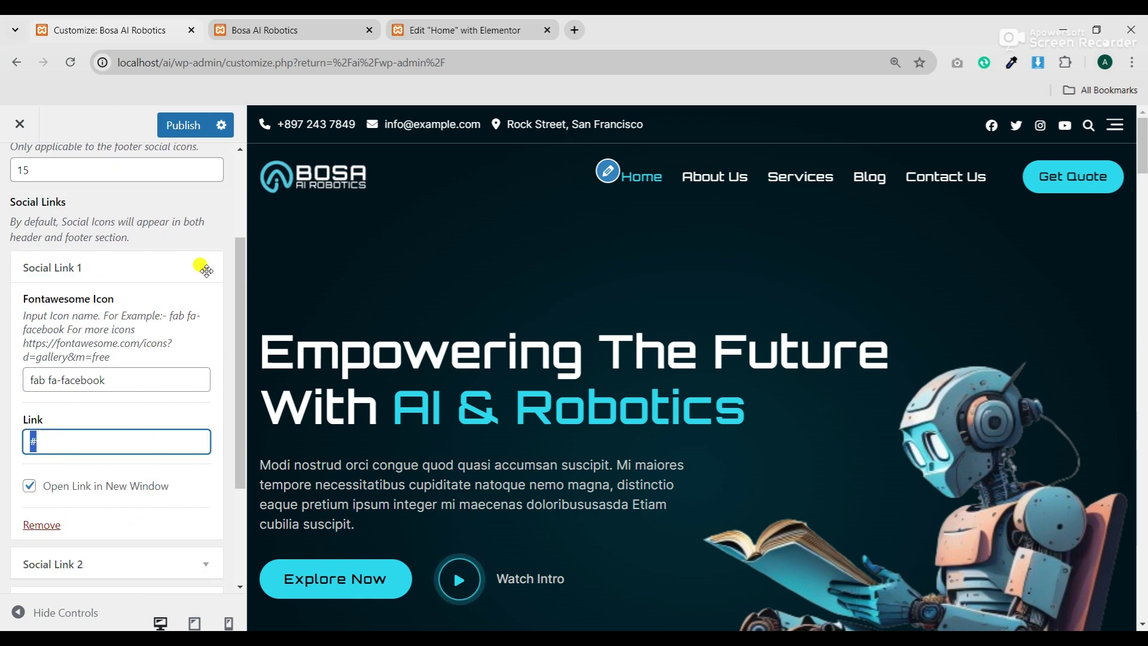
left_click(203, 267)
- Check the footer in the site preview and publish the Customizer changes
left_click_drag(1143, 134, 1143, 592)
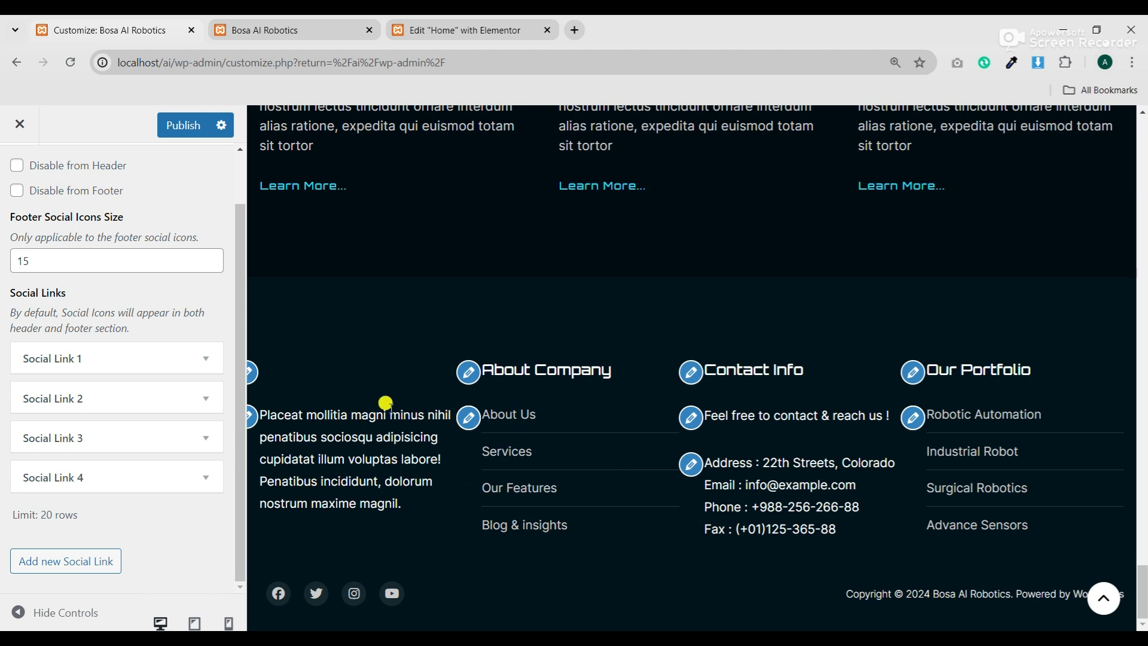
left_click(18, 138)
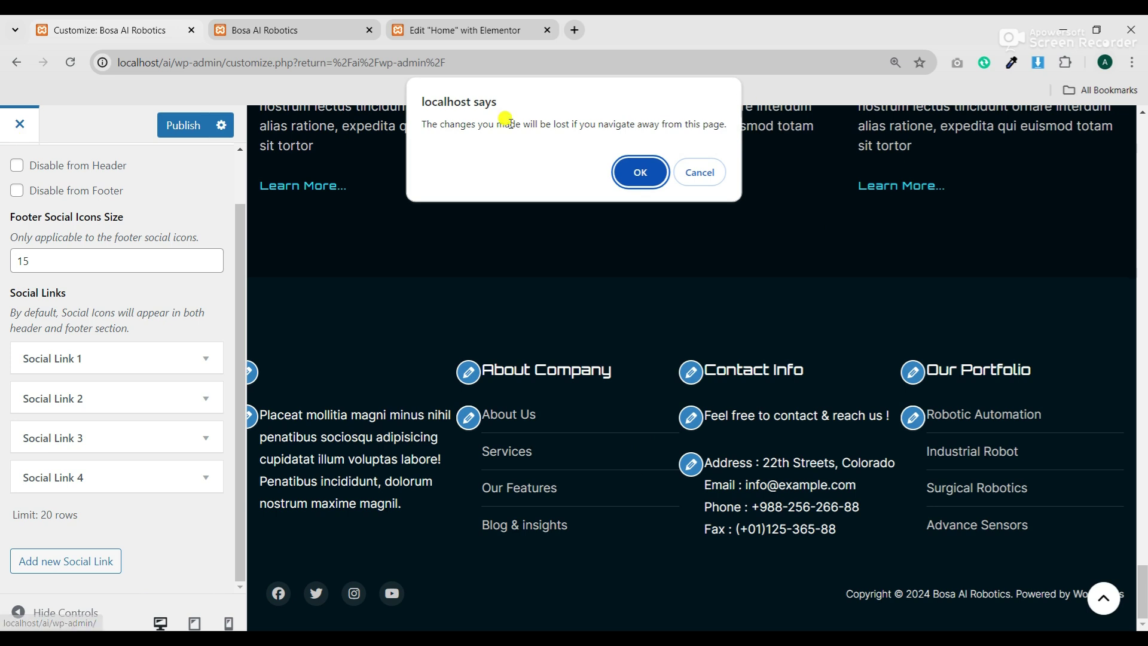
left_click(711, 174)
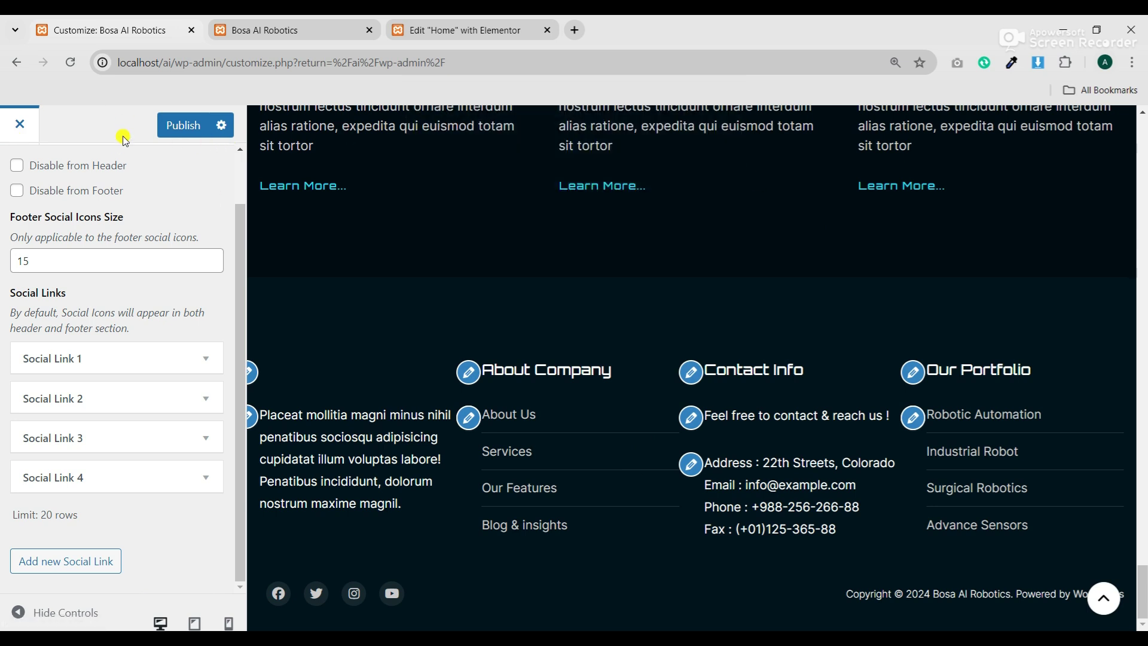
left_click(167, 128)
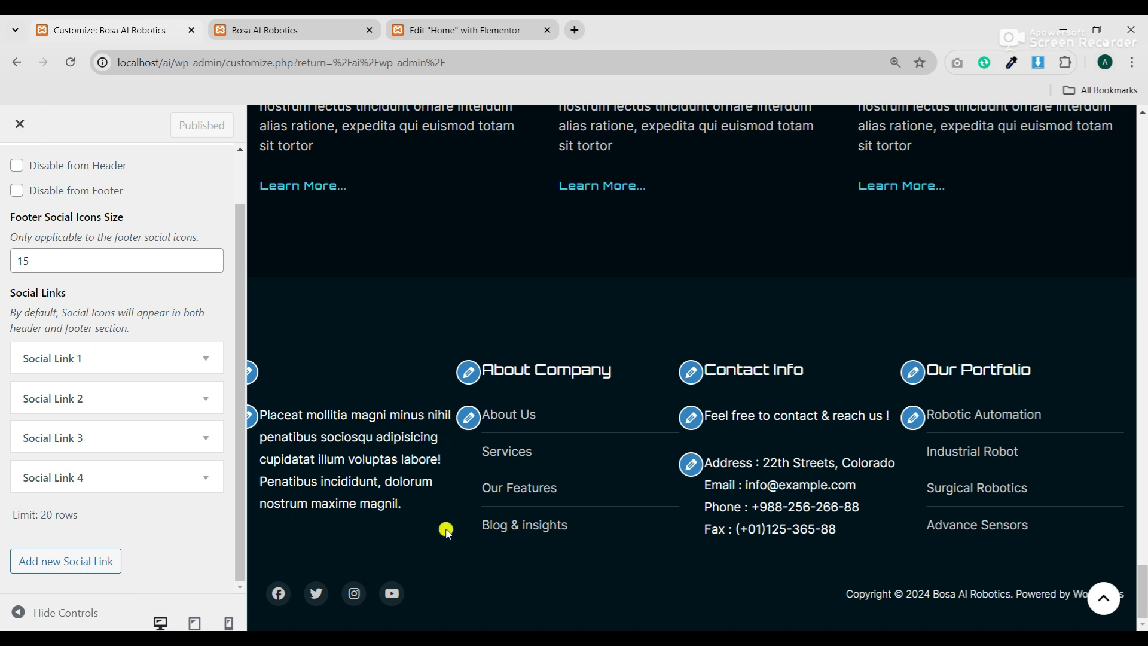
- Return from the Customizer to the WordPress dashboard and open the theme's Widgets page
left_click_drag(222, 62, 615, 82)
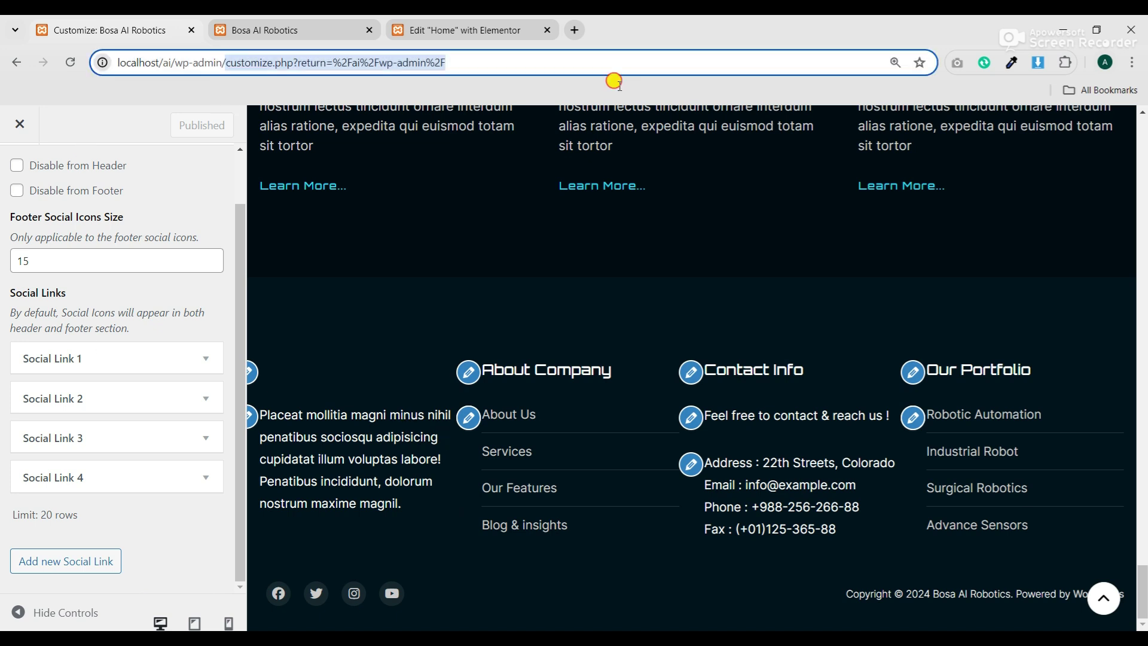
key("BackSpace")
key("Return")
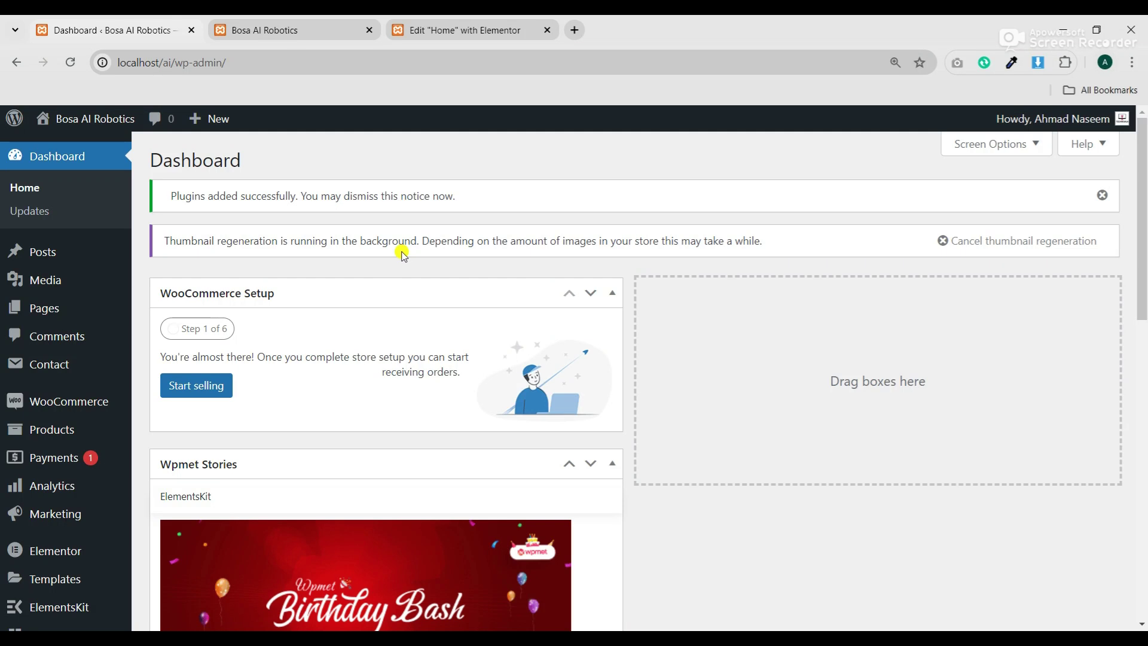
scroll(226, 351, "down", 5)
mouse_move(41, 472)
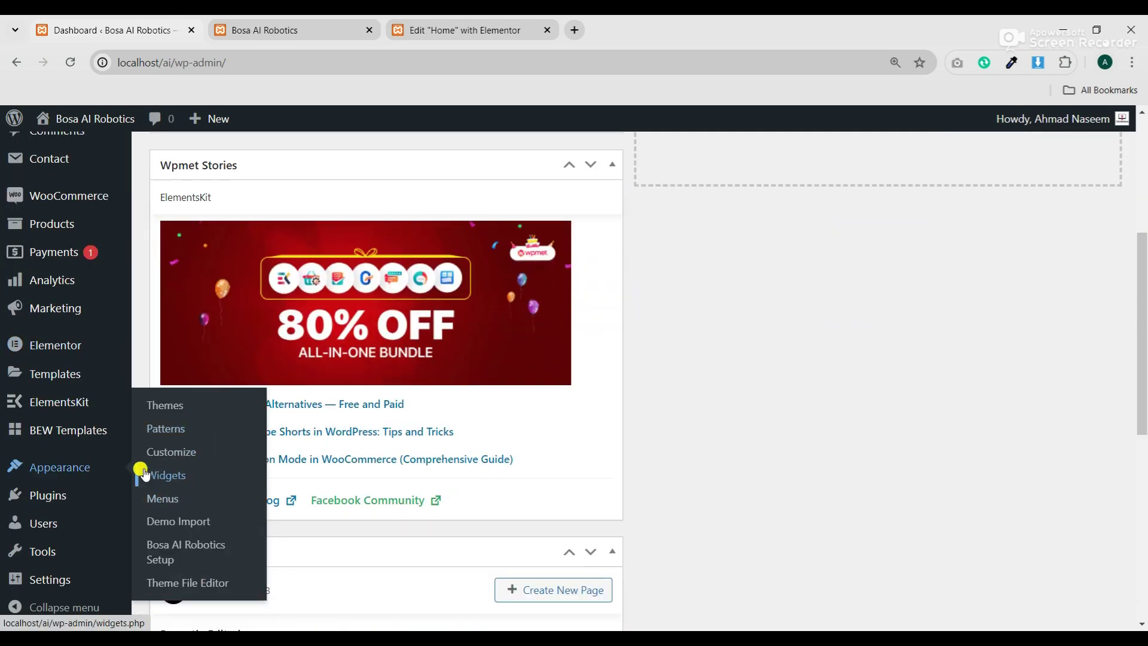
left_click(177, 477)
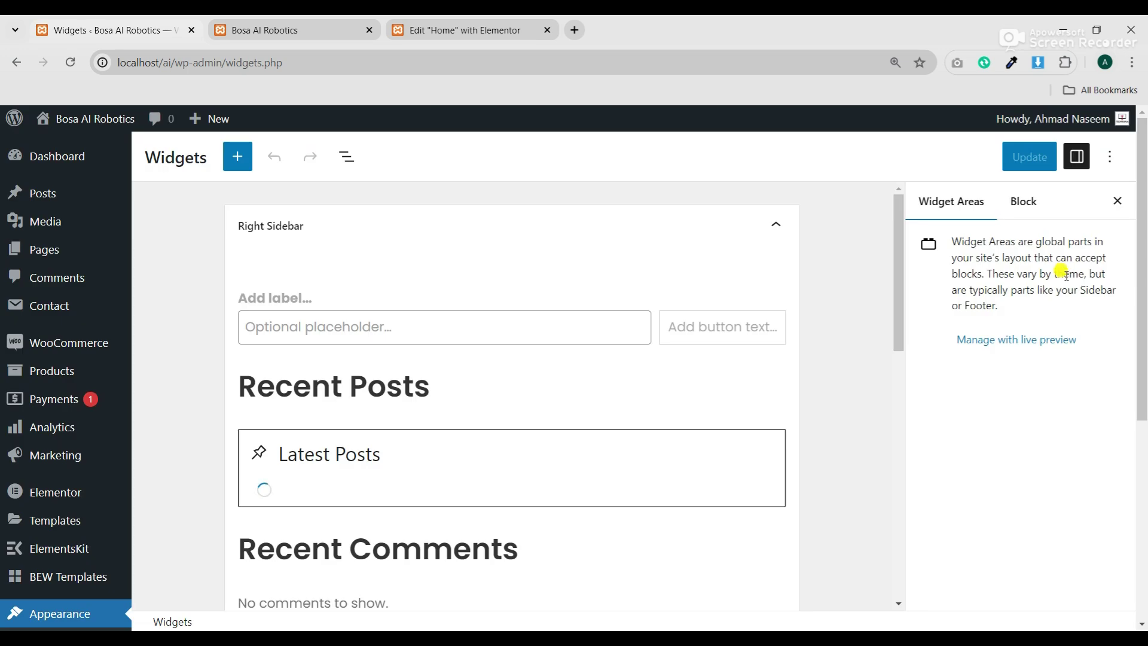
- Expand the Footer Sidebar 1 and Footer Sidebar 2 widget areas to examine their content
scroll(751, 383, "down", 7)
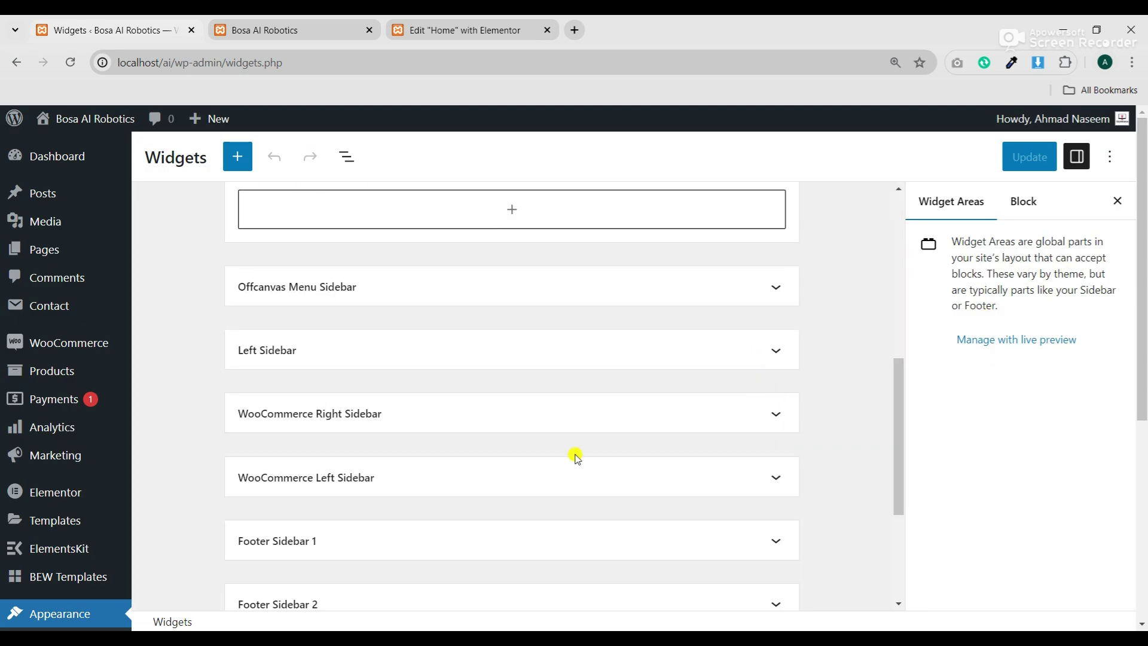
scroll(565, 458, "down", 2)
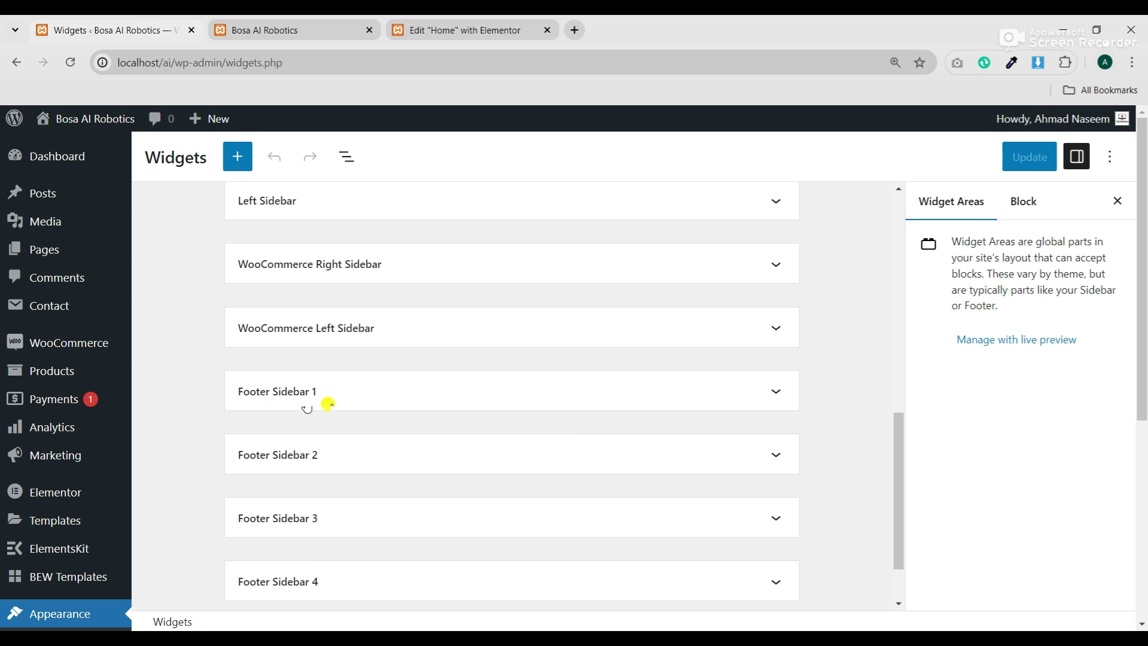
left_click(776, 395)
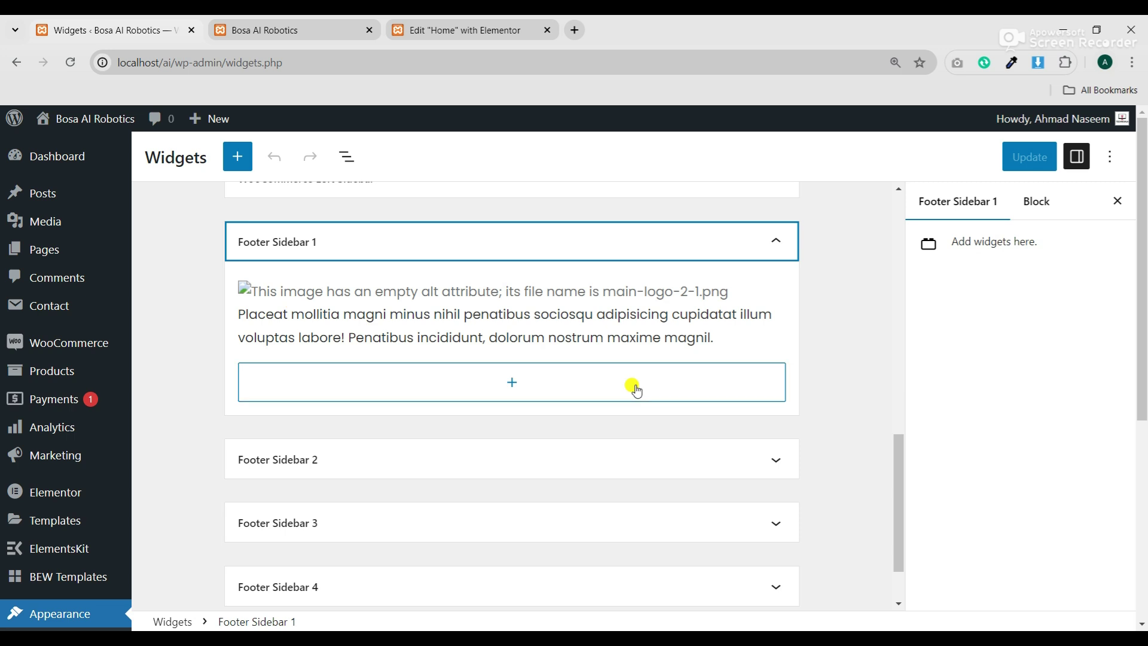
left_click(585, 461)
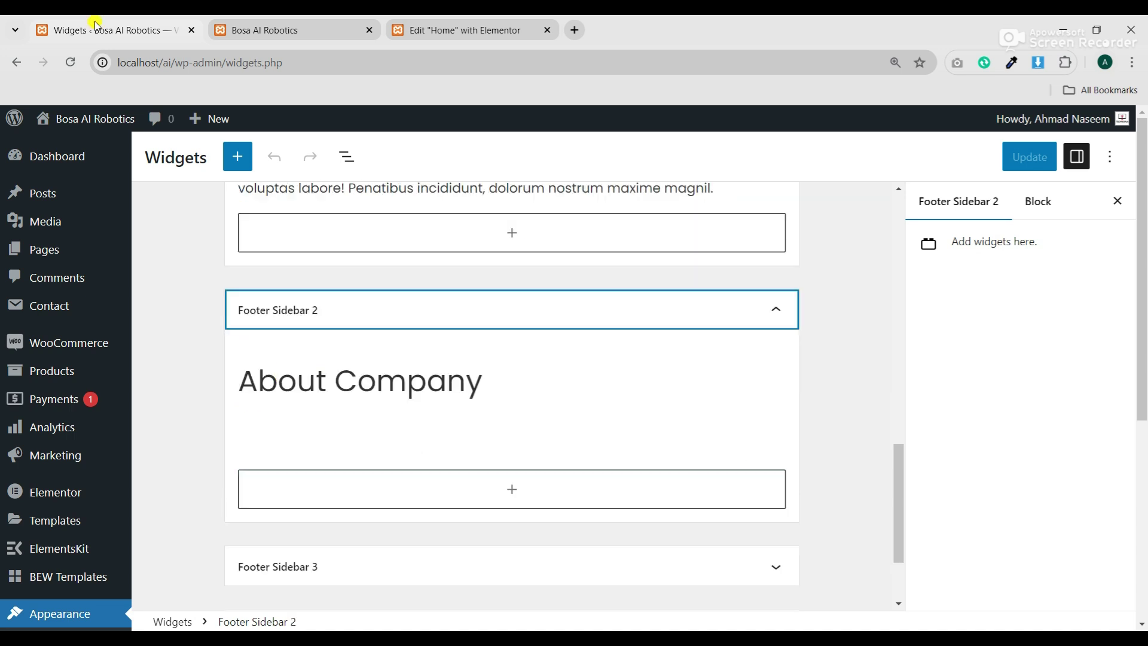
- Compare Footer Sidebar 2 with the live site's About Company column and examine its navigation menu widget's settings
left_click(263, 30)
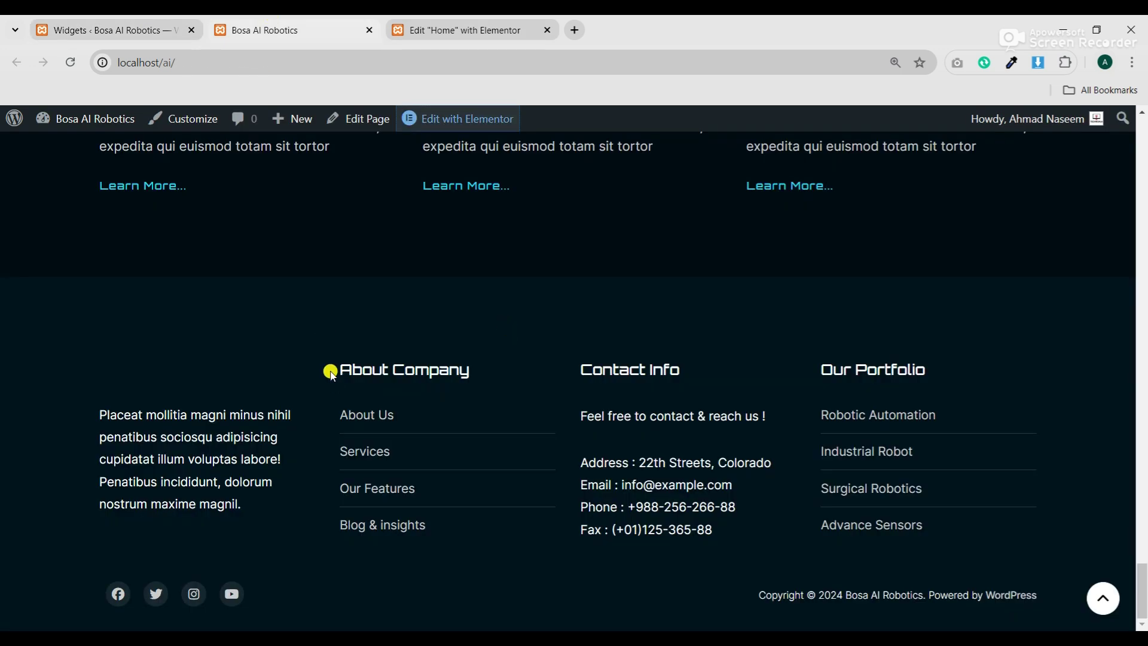
left_click_drag(330, 372, 476, 373)
left_click(83, 33)
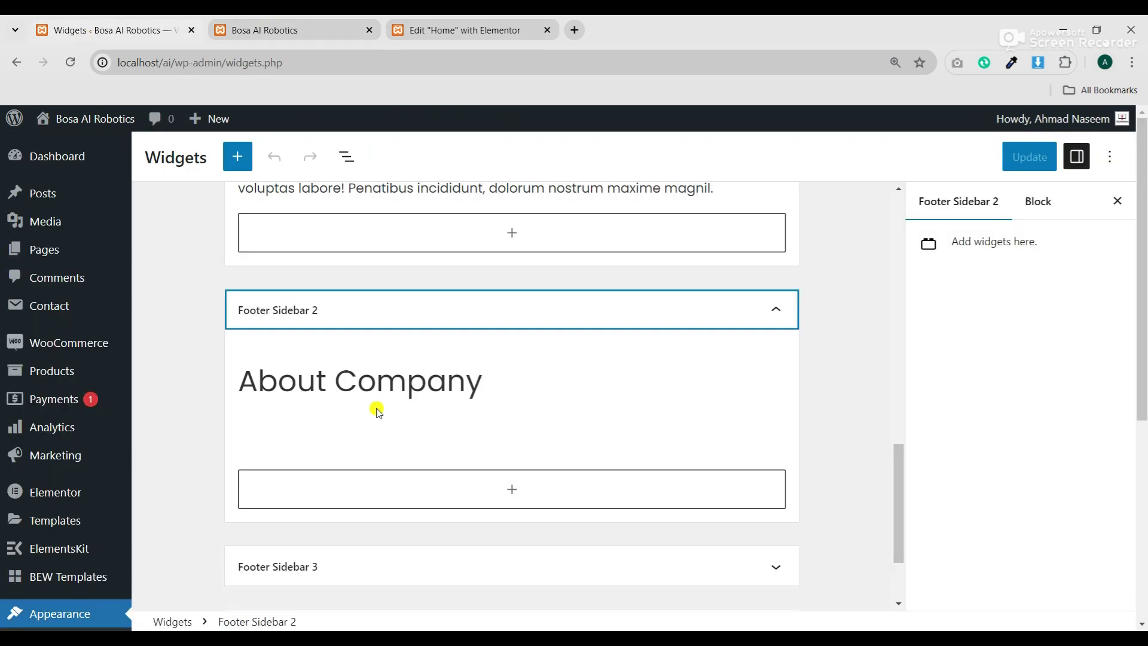
left_click(266, 30)
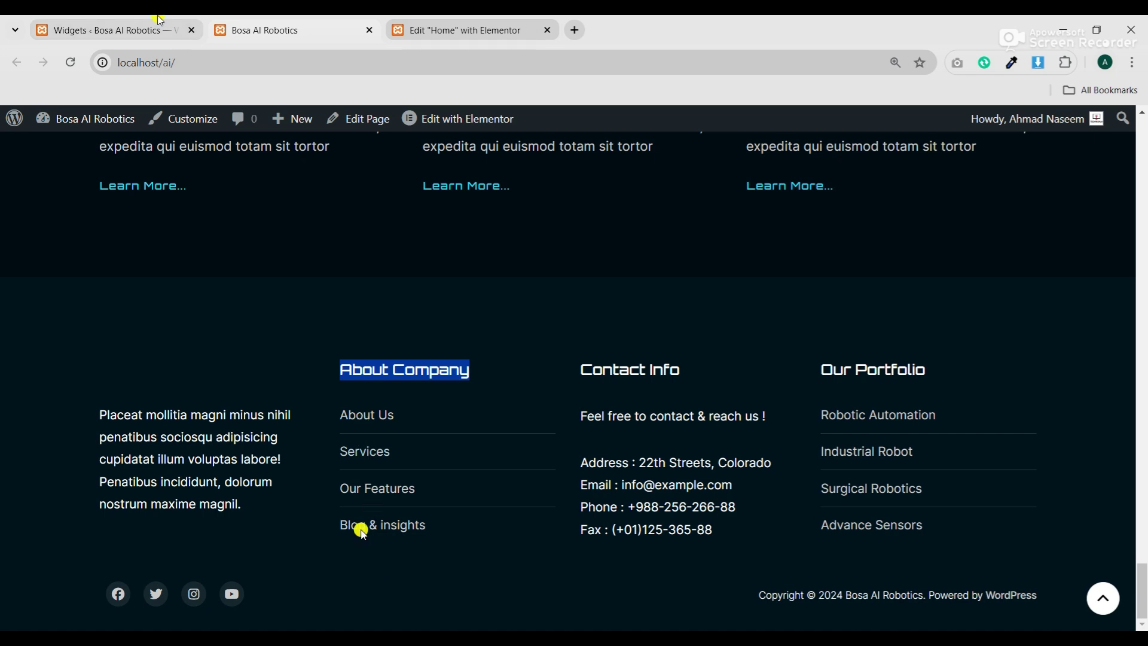
left_click(134, 34)
scroll(440, 481, "down", 1)
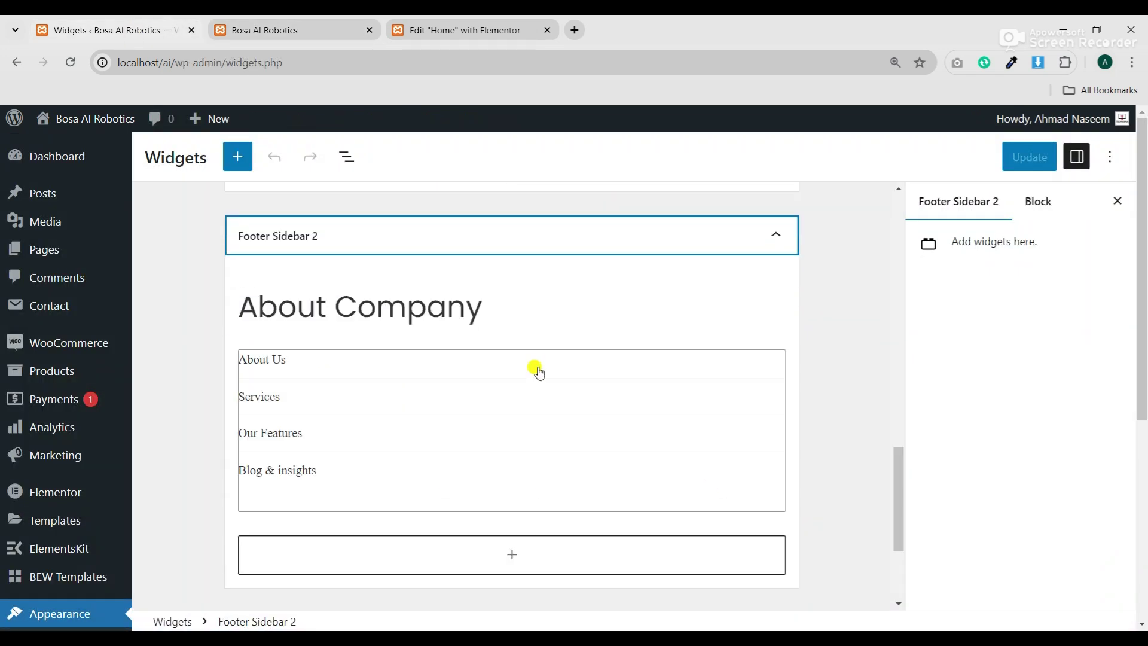
left_click(538, 369)
scroll(538, 518, "down", 3)
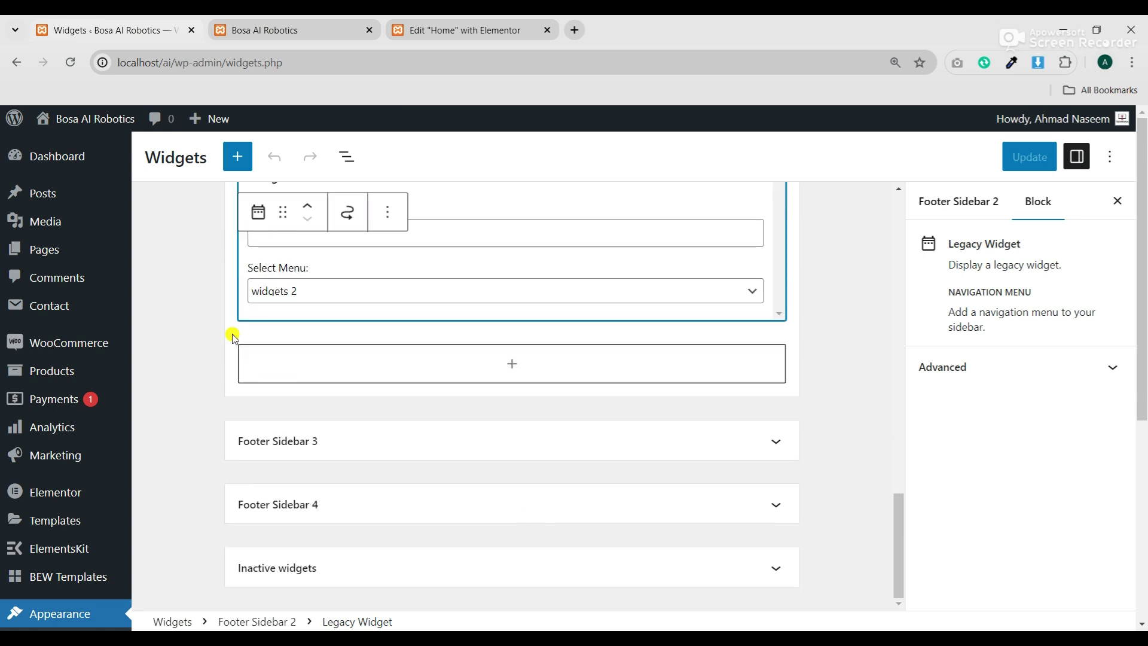
- Expand the Footer Sidebar 3 widget area and look over its contact info text
left_click(770, 444)
scroll(418, 440, "down", 2)
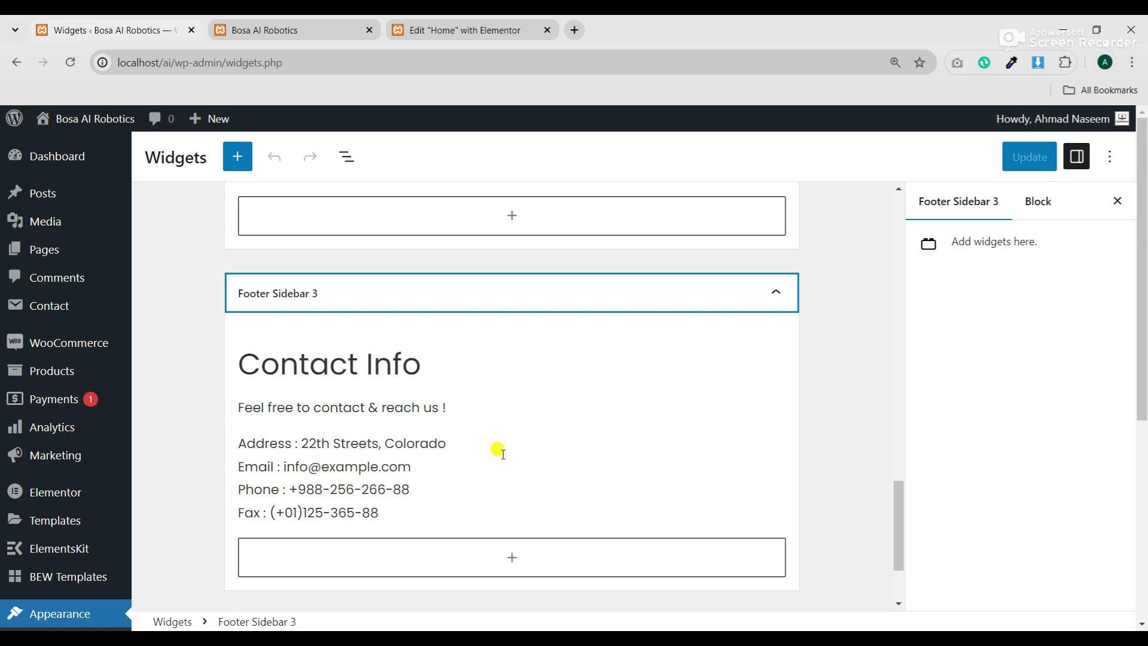
scroll(502, 453, "down", 3)
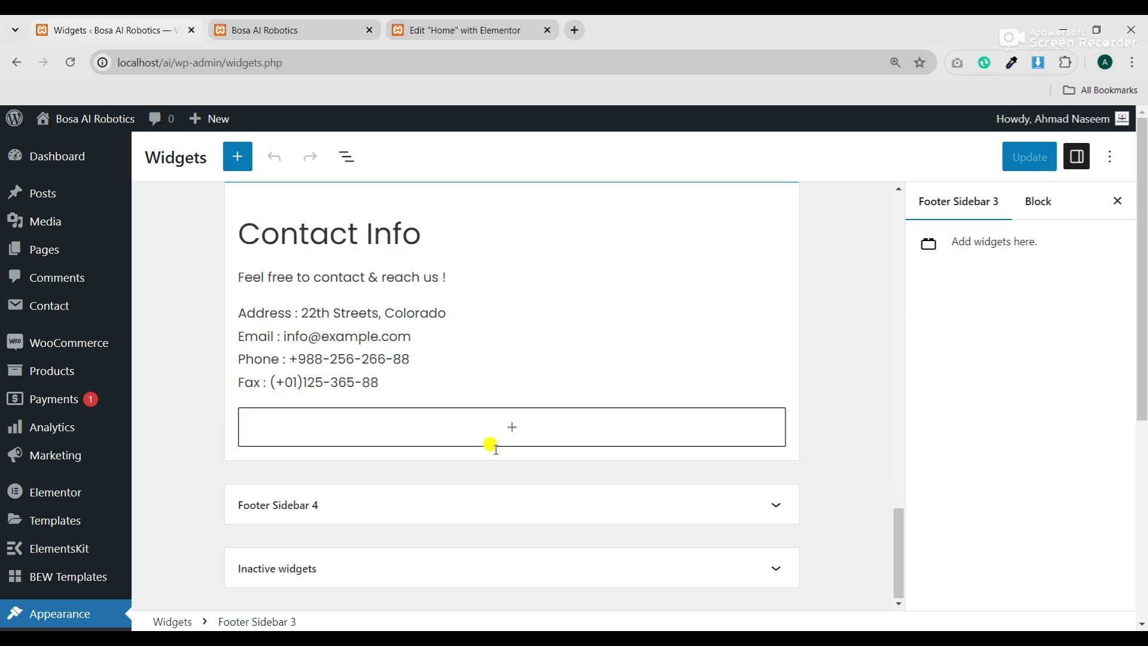
- Expand the Footer Sidebar 4 widget area and look over its Our Portfolio menu
left_click(773, 510)
scroll(462, 456, "down", 3)
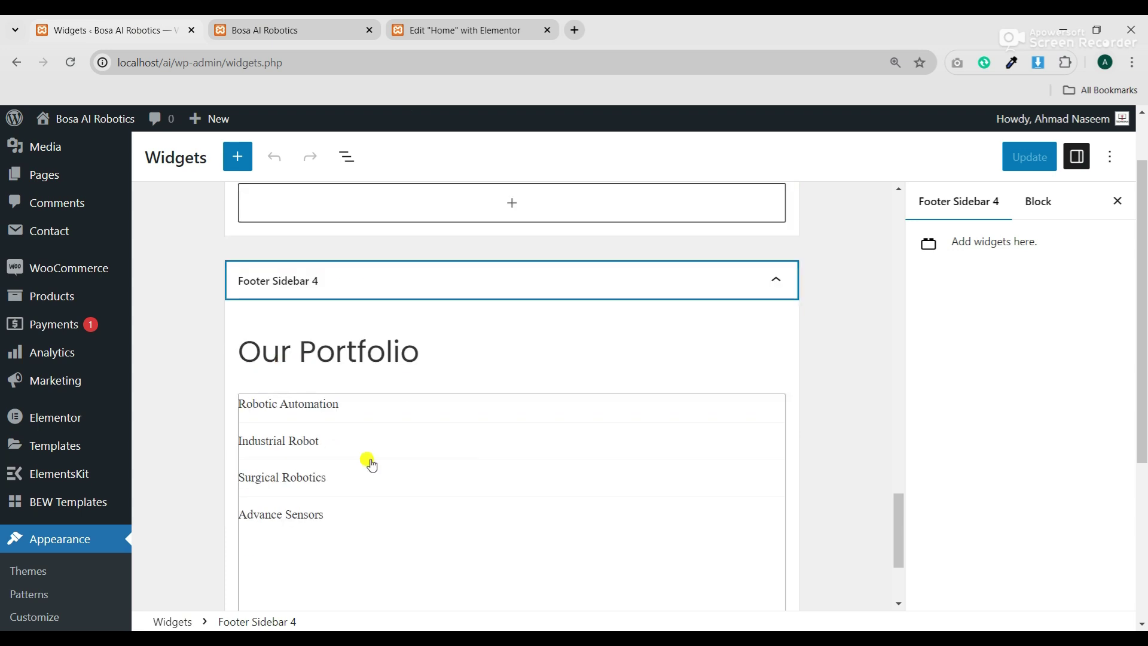
scroll(541, 464, "down", 2)
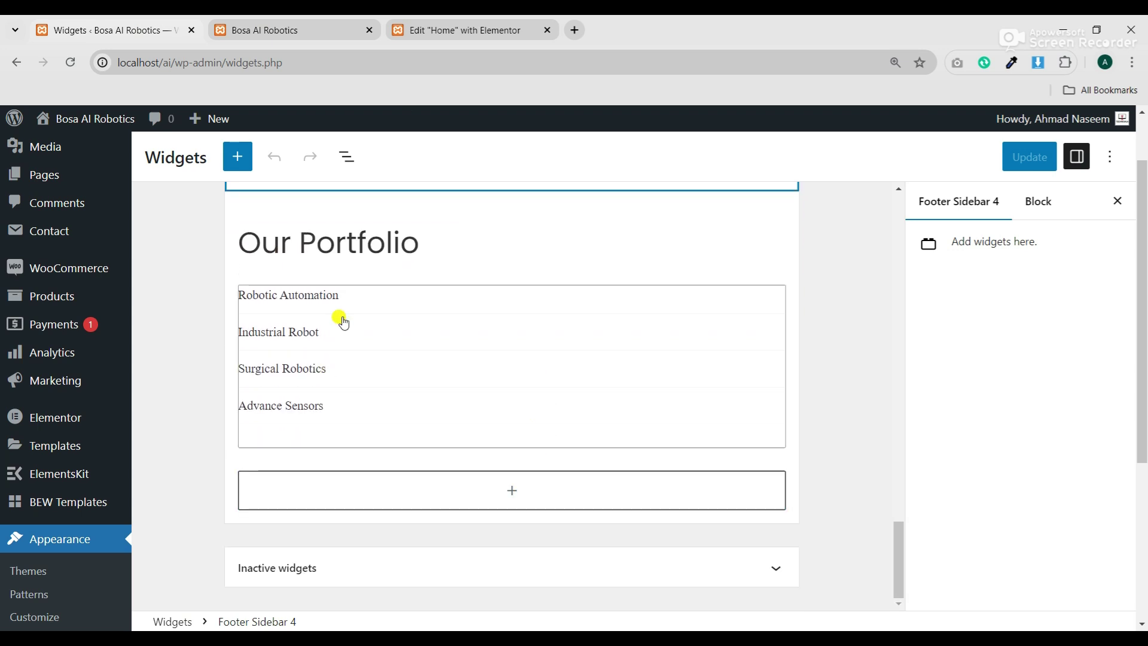
- Look back over the expanded footer widget areas, and review the live site's footer and the top of its home page
scroll(405, 407, "up", 3)
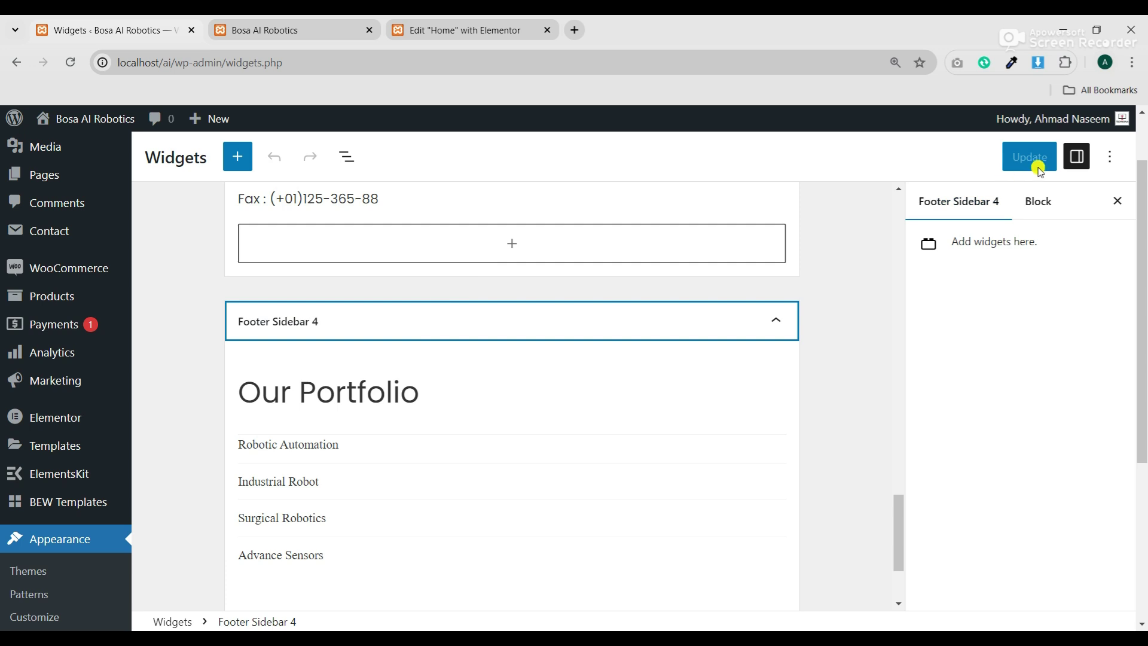
scroll(598, 281, "up", 7)
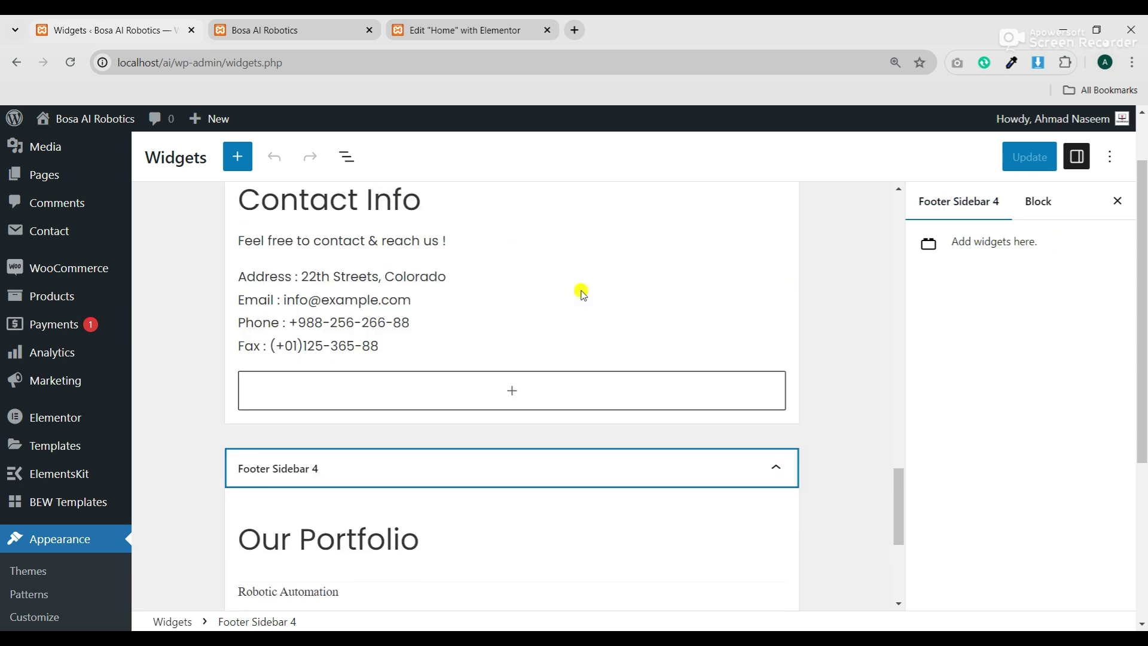
scroll(761, 289, "up", 8)
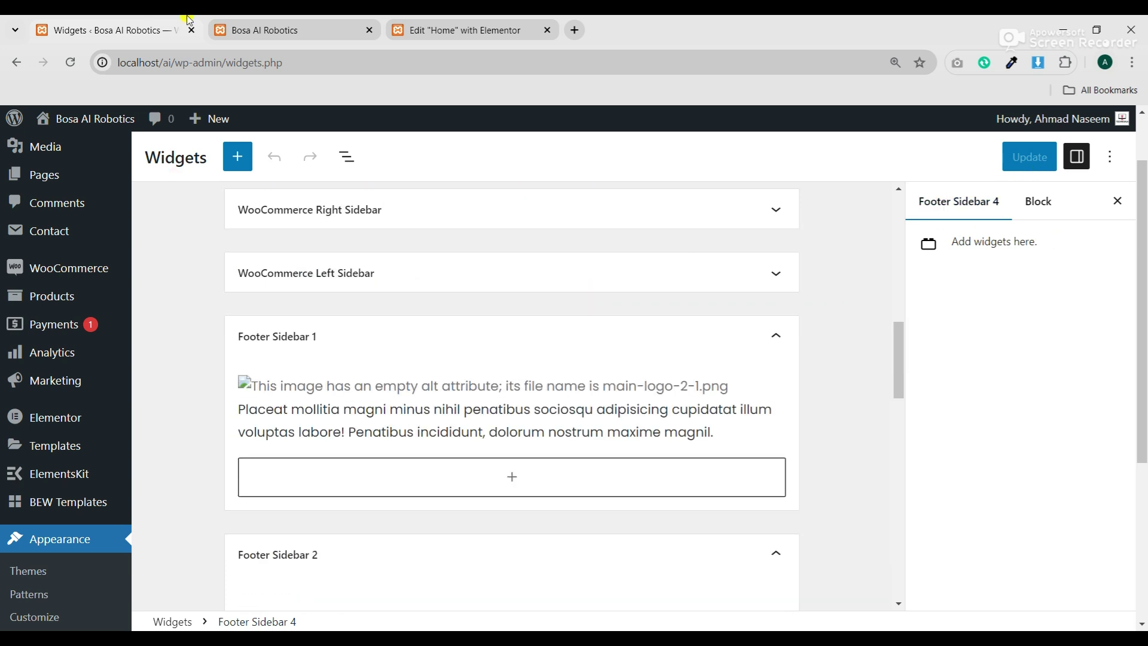
left_click(245, 29)
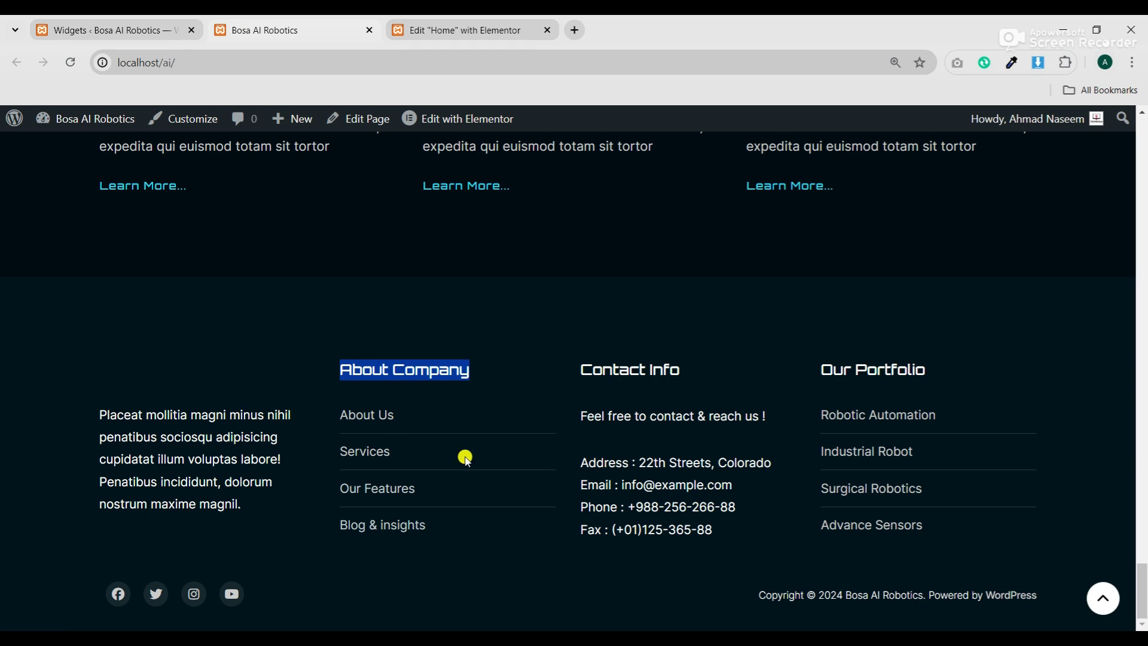
key("Home")
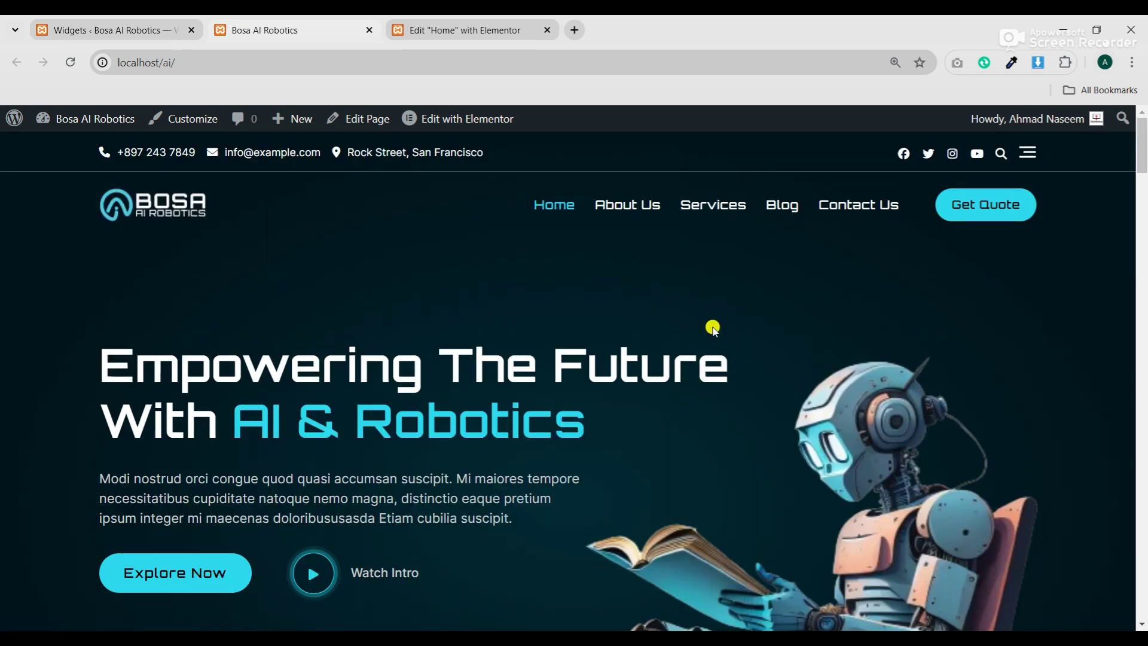